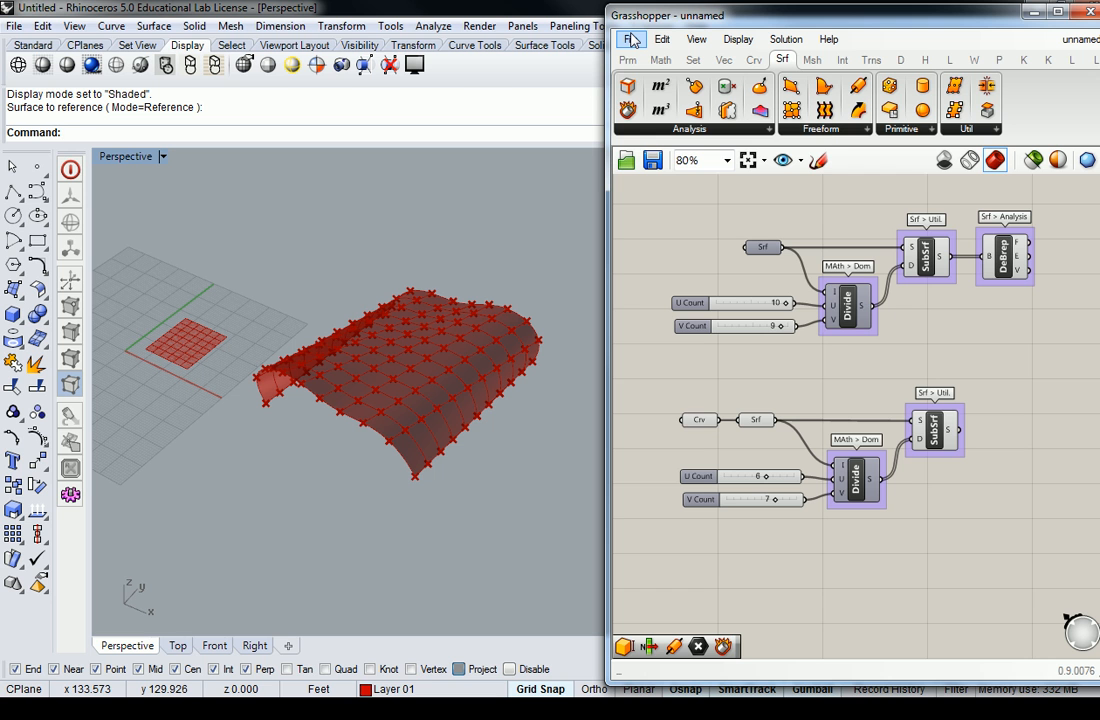
Save the definition as "W01D03 - 3D Pattern Exercise" in the Definitions folder.
click(630, 39)
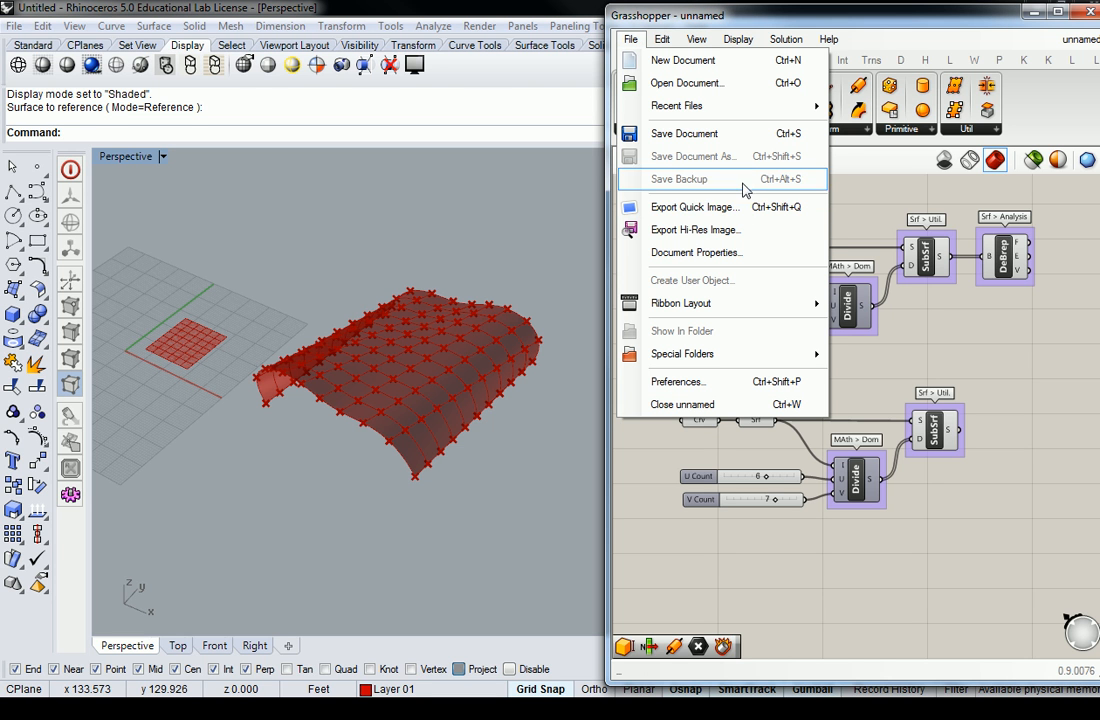
click(713, 142)
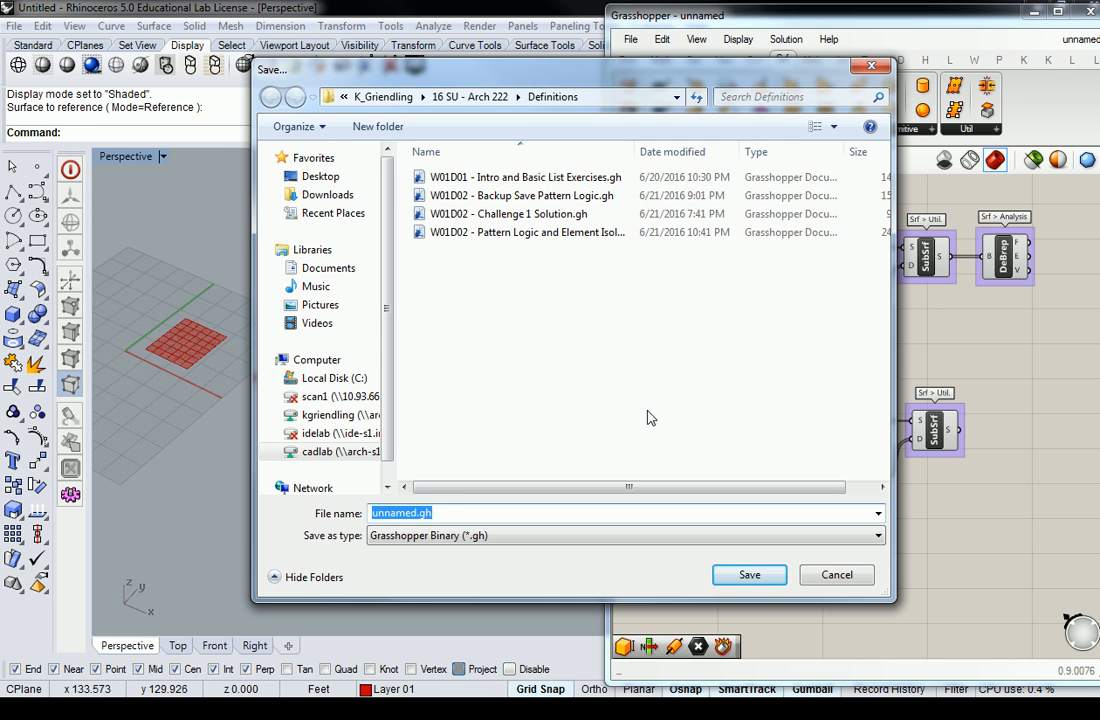
text(W01D03)
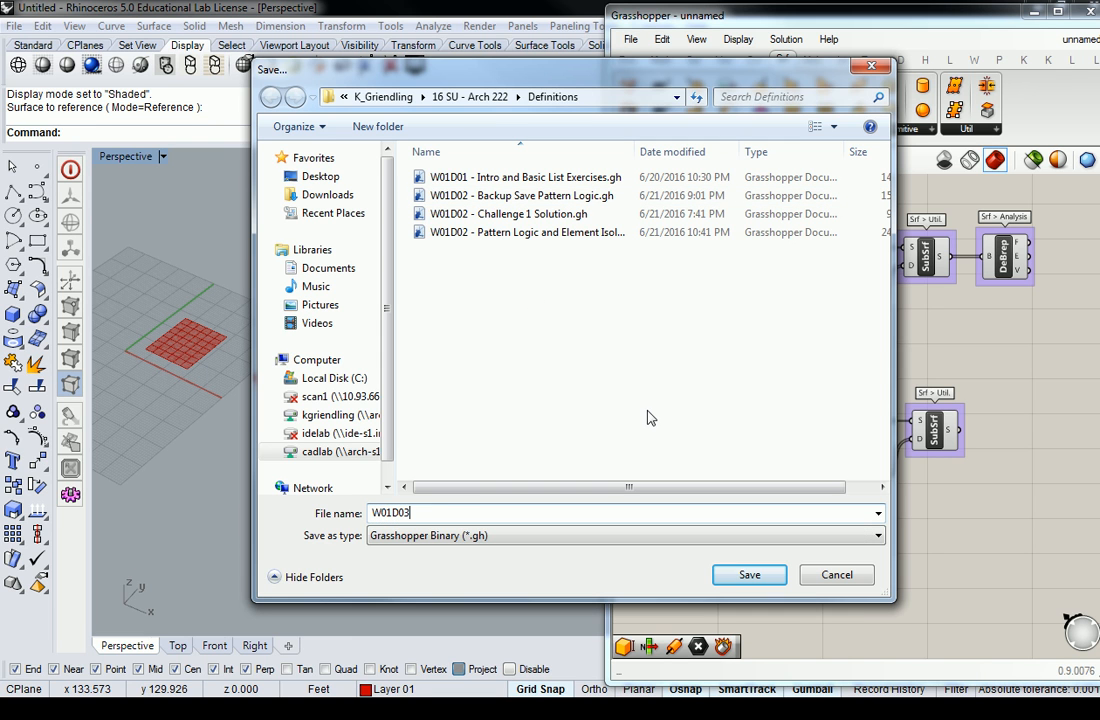
text( - )
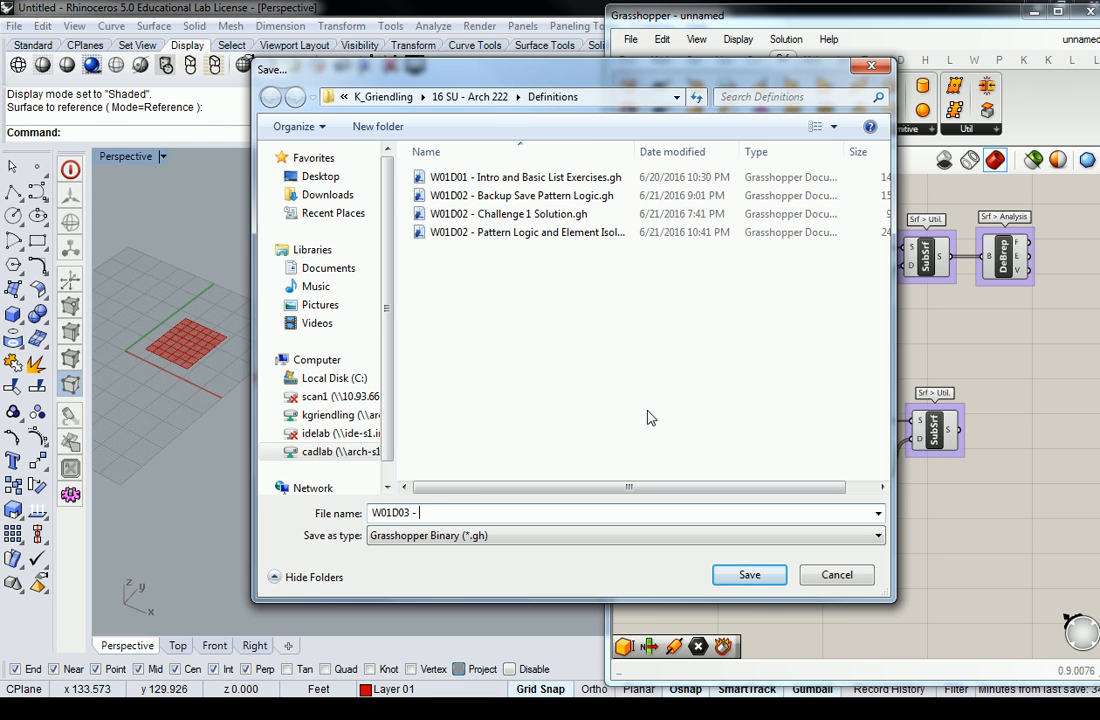
text(3D Pattern Ex)
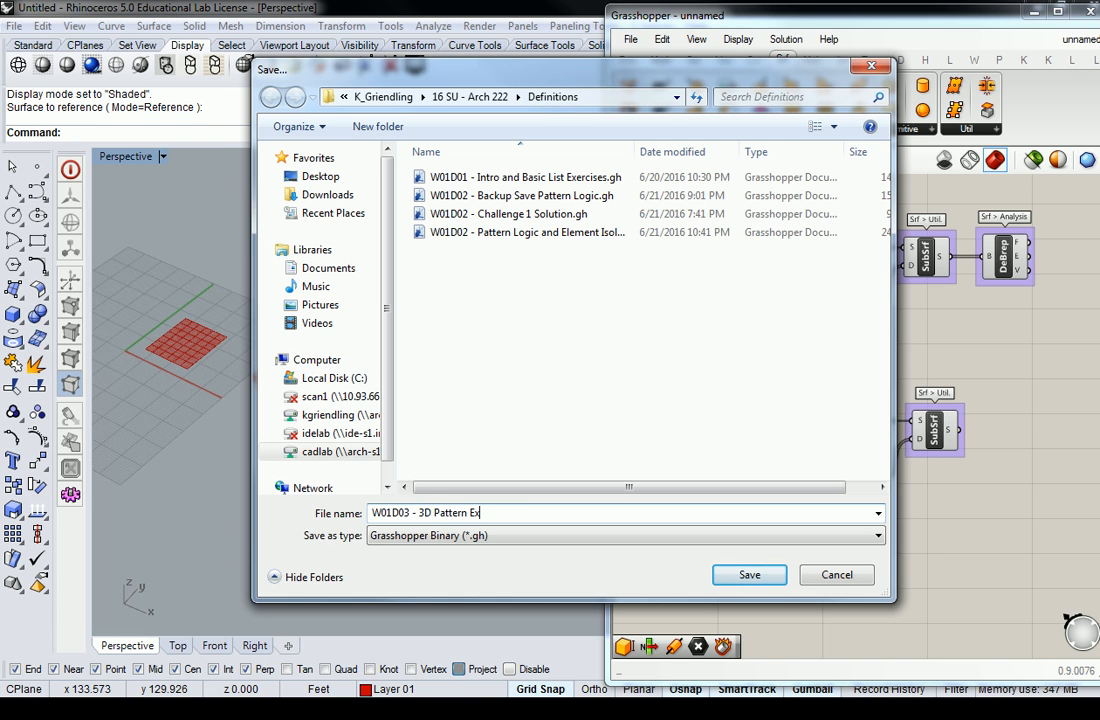
text(ercise)
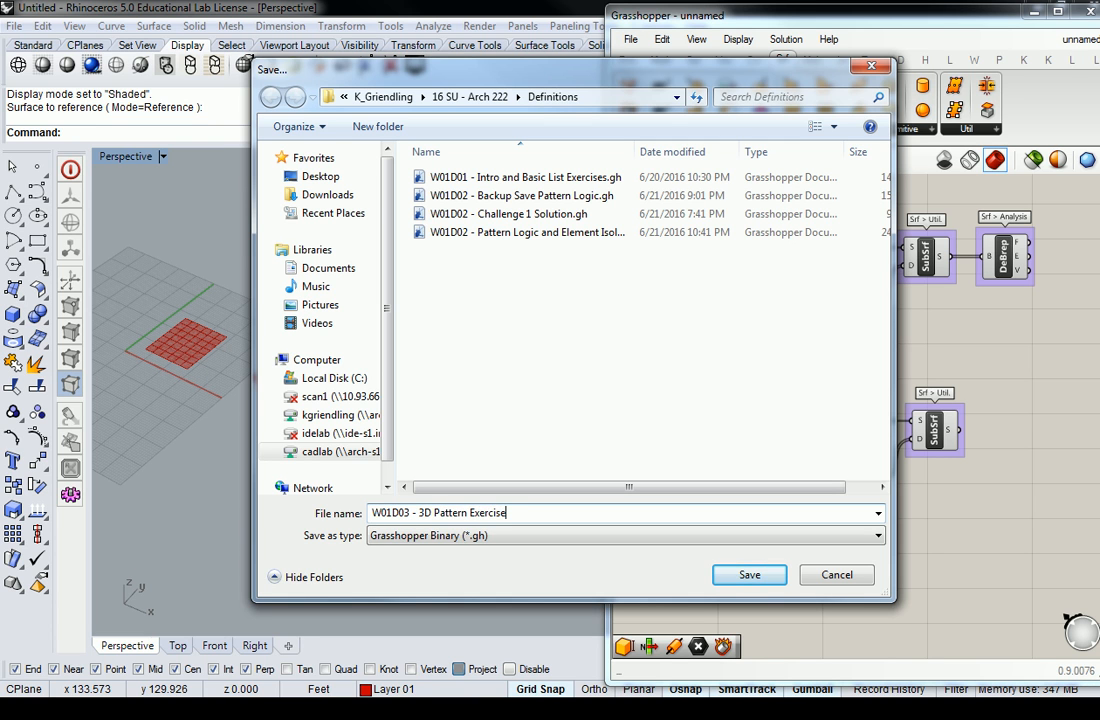
click(748, 576)
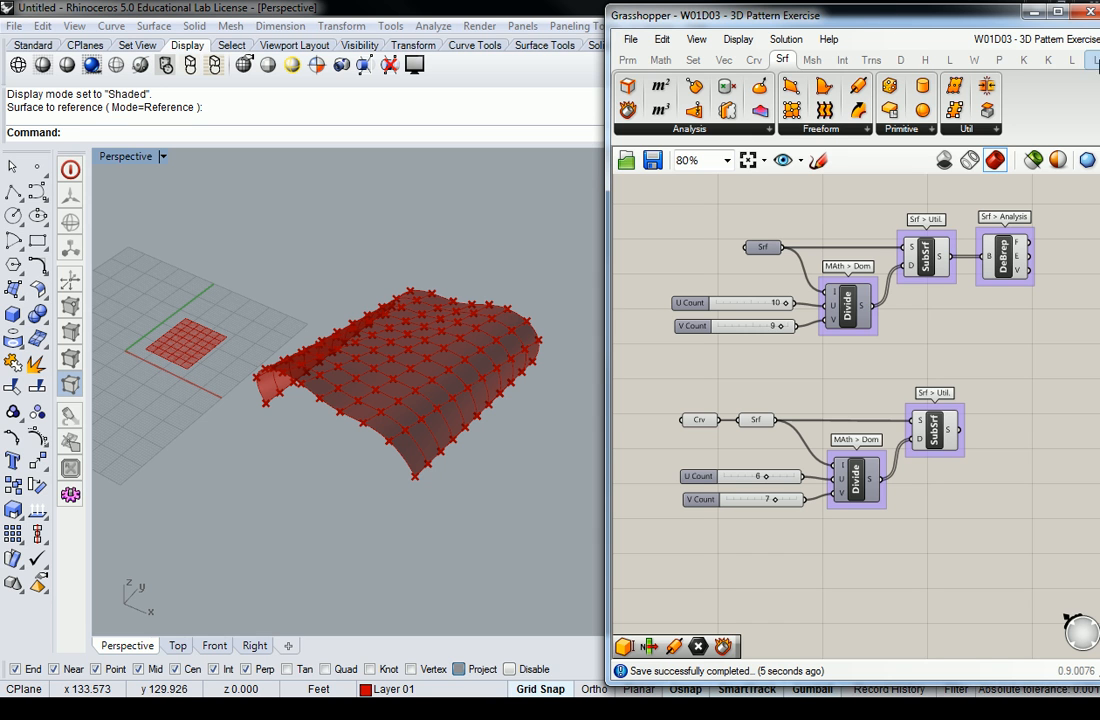
Open the definition "W01D02 - Challenge 1 Solution.gh" from the Definitions folder.
click(629, 40)
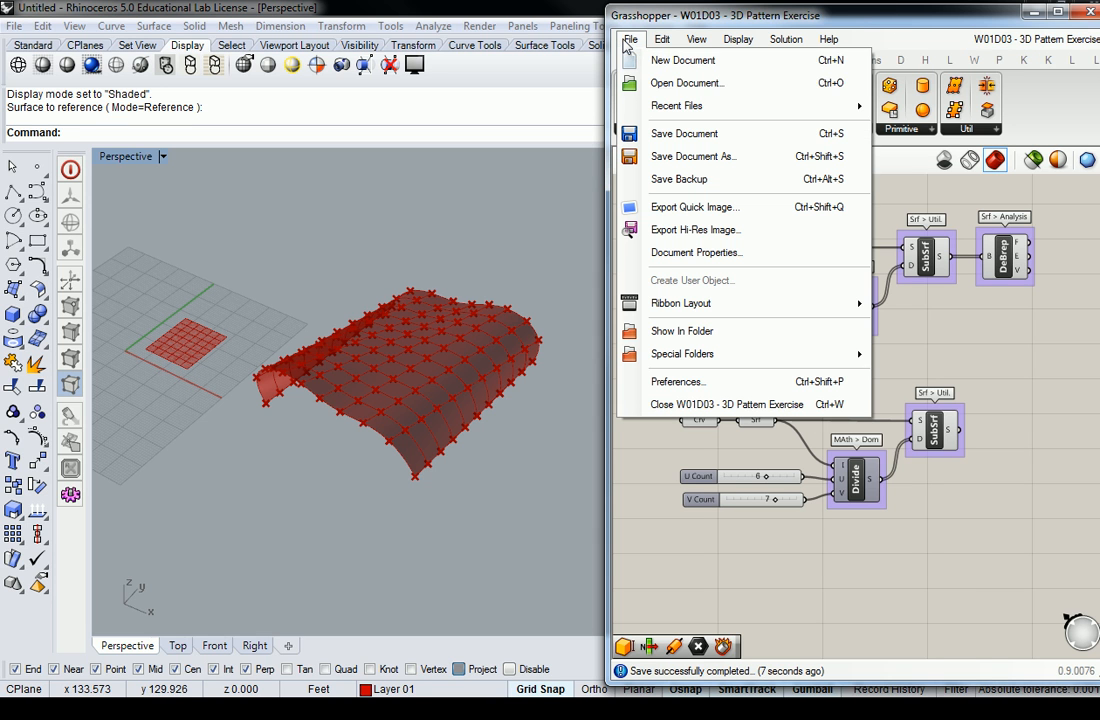
click(664, 88)
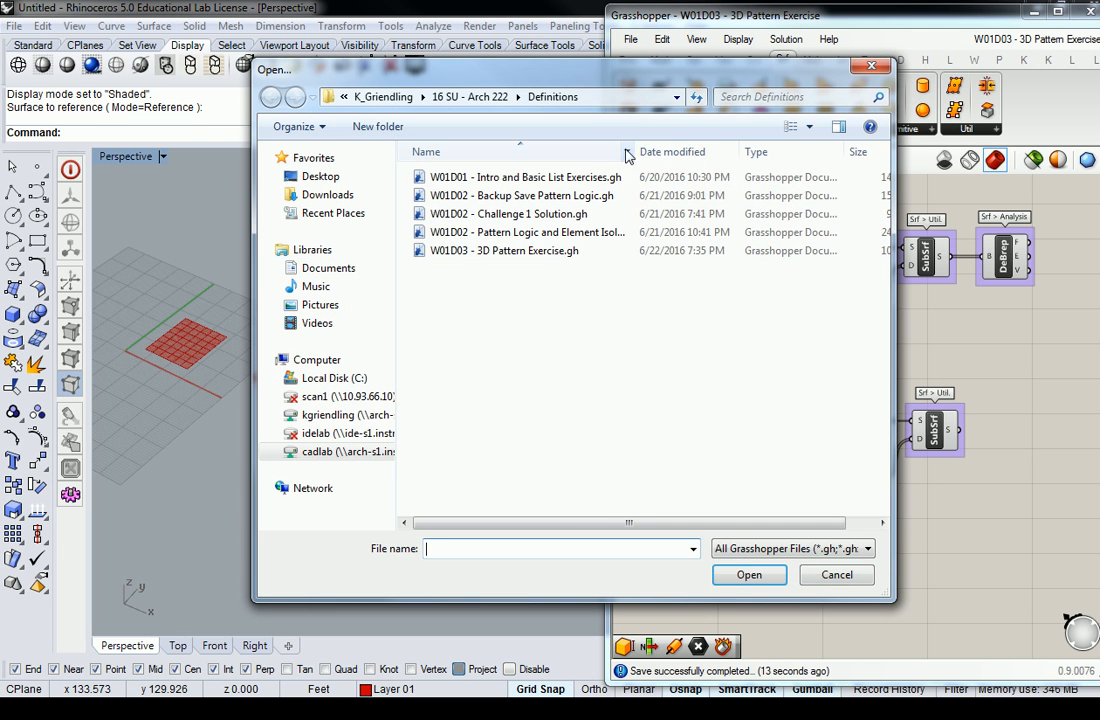
drag(634, 148, 761, 150)
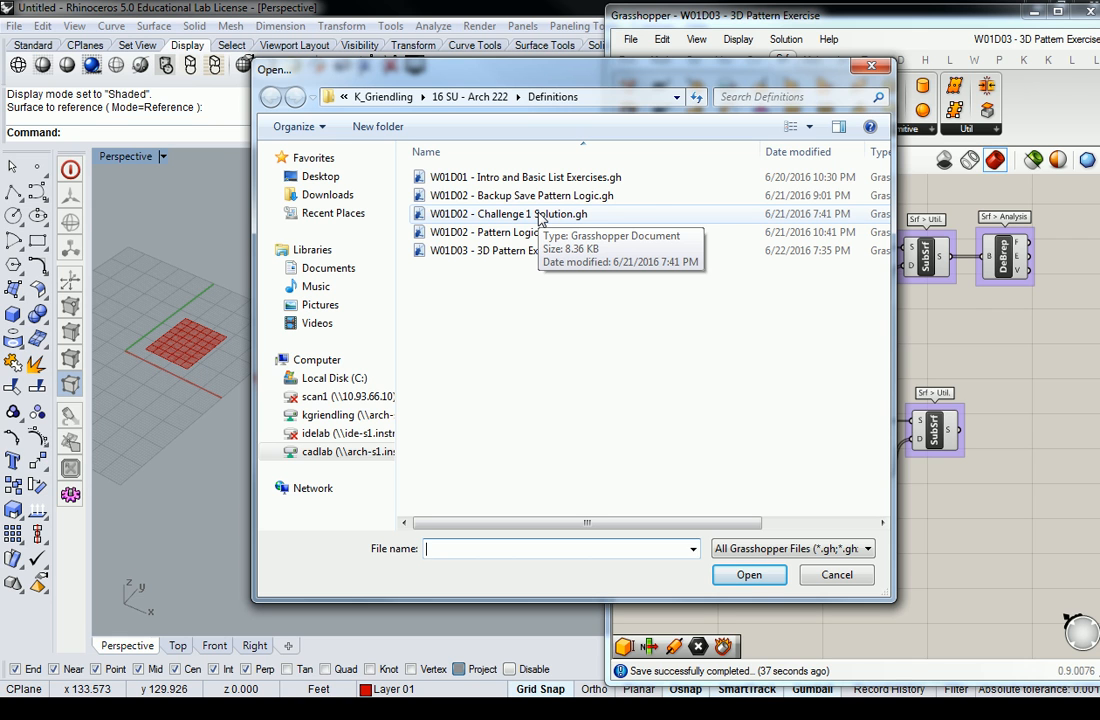
click(540, 214)
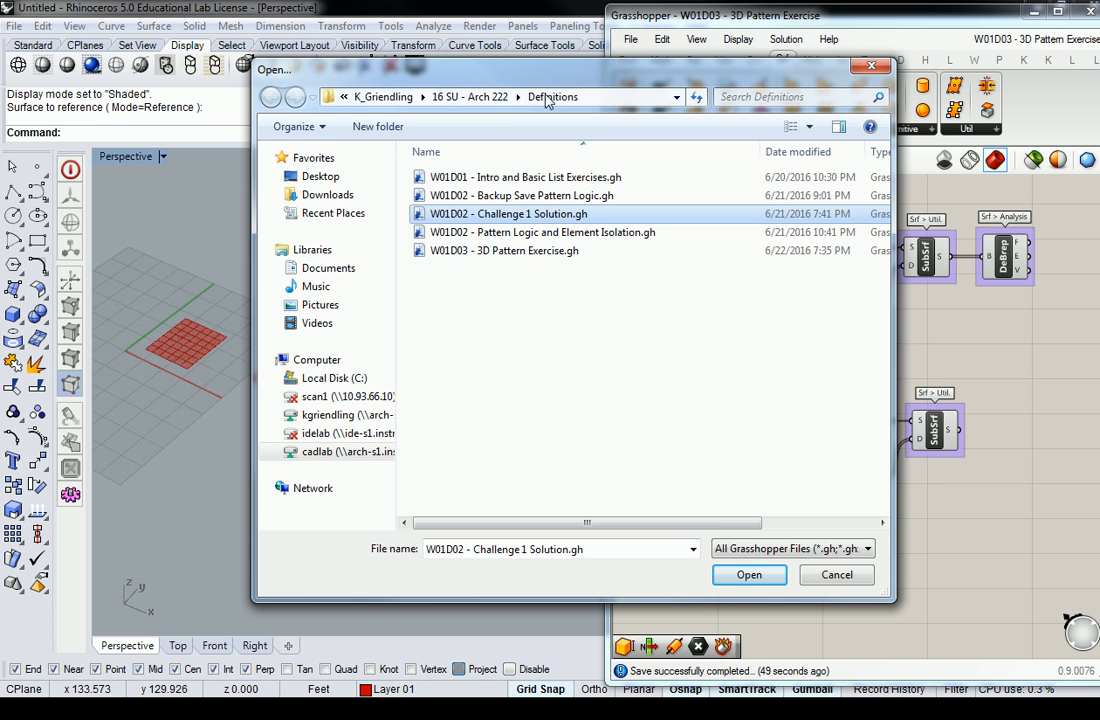
click(749, 577)
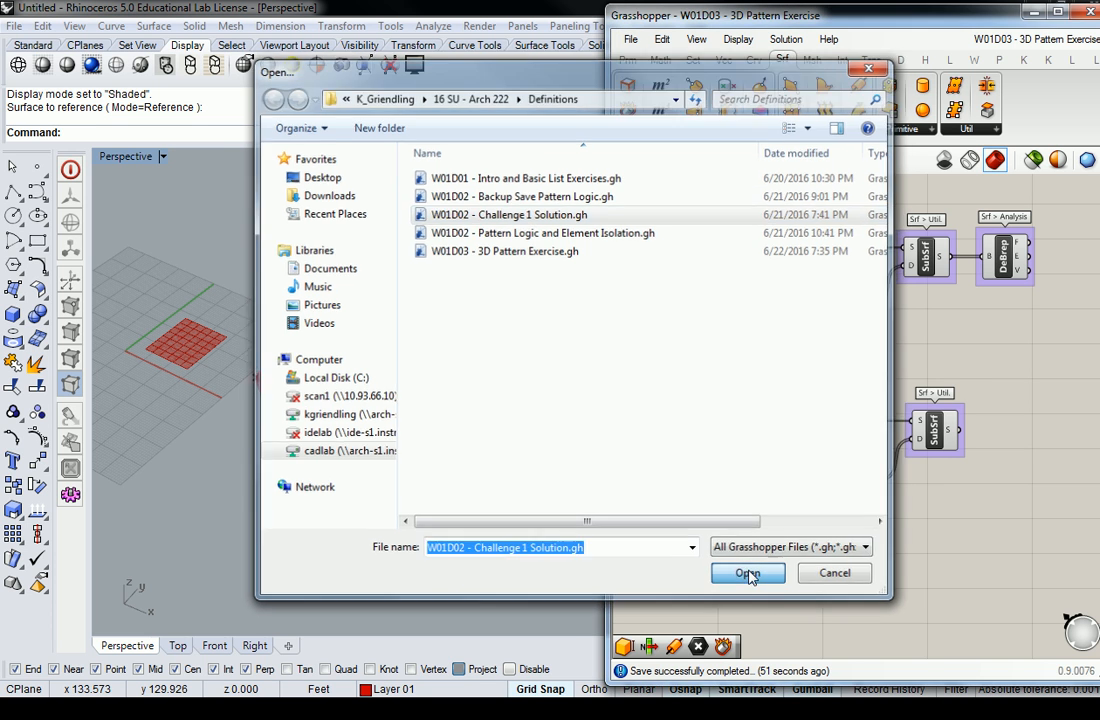
Set the Segments slider feeding the Polygon component to 6.
right_drag(994, 290, 972, 282)
right_drag(432, 344, 356, 400)
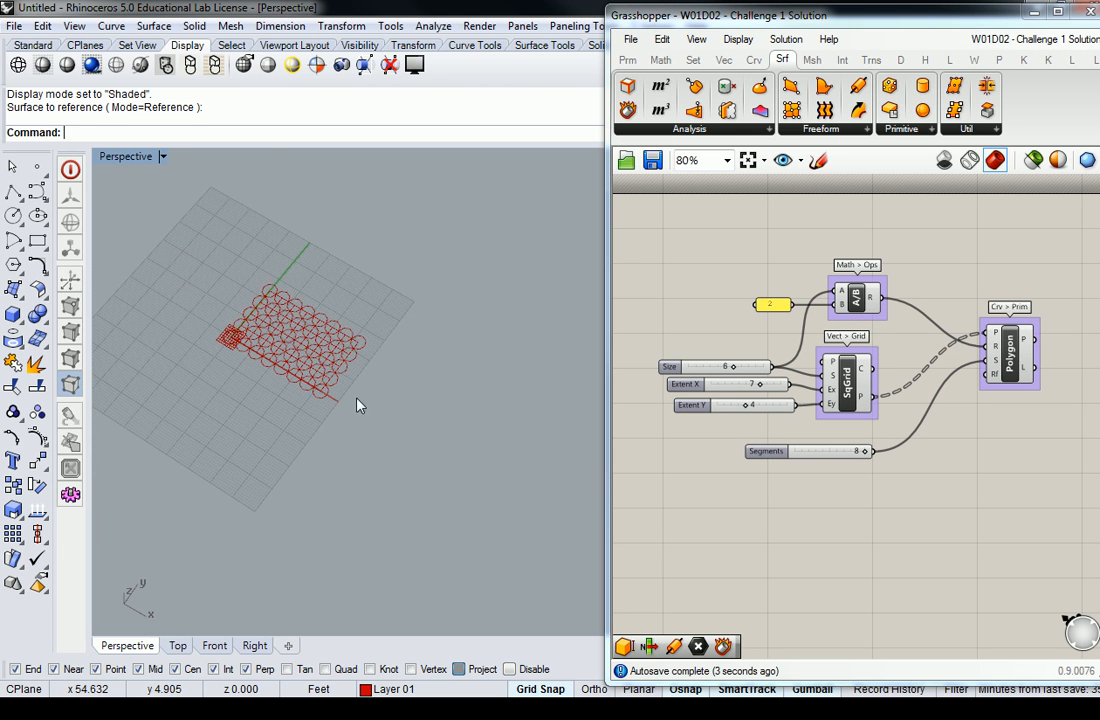
scroll(297, 322, up, 4)
scroll(280, 333, up, 1)
right_drag(270, 389, 398, 371)
click(768, 306)
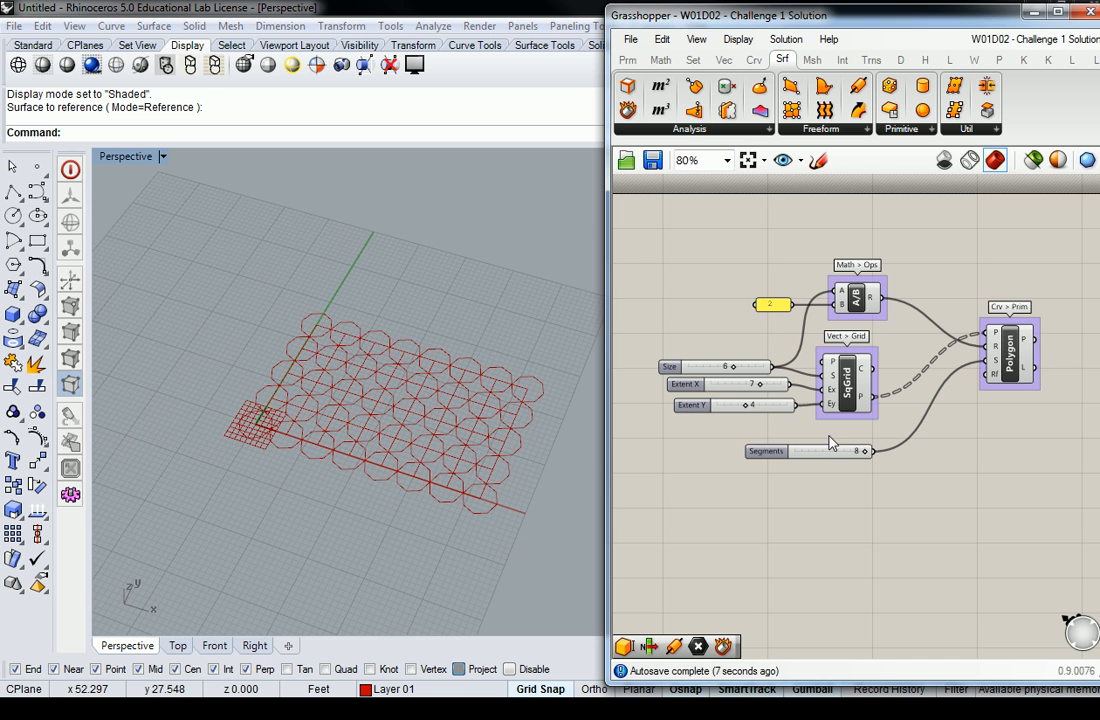
drag(865, 452, 836, 452)
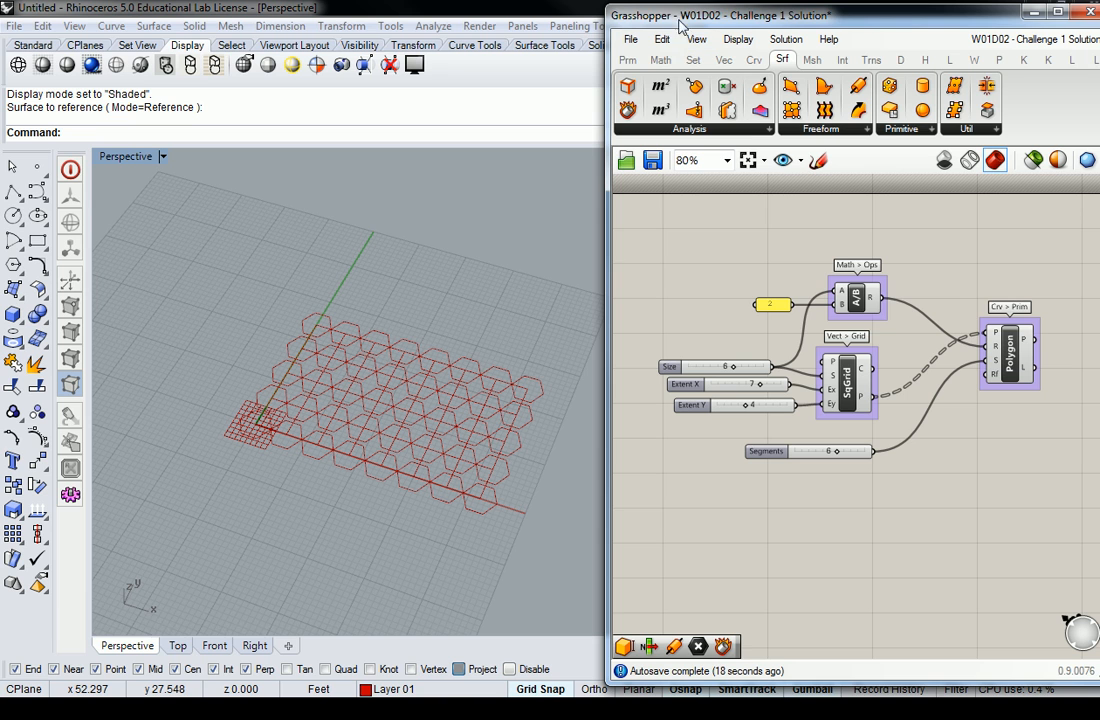
Copy the whole polygon grid definition from W01D02 - Challenge 1 Solution and paste it into W01D03 - 3D Pattern Exercise.
click(1030, 42)
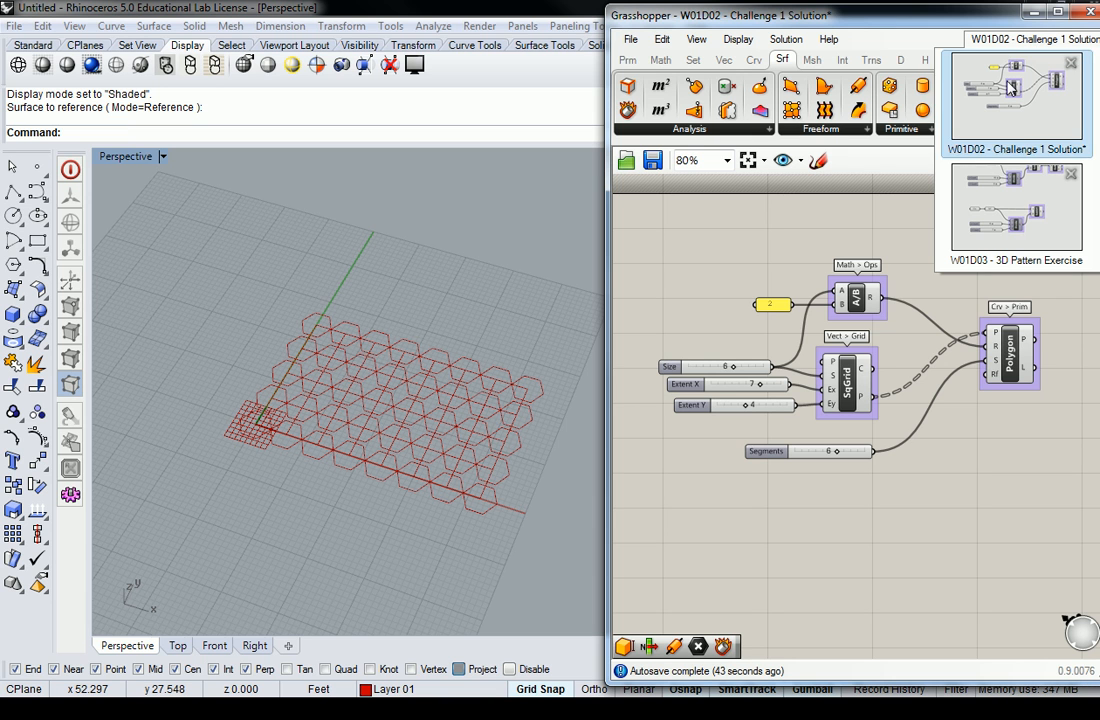
drag(1087, 200, 641, 520)
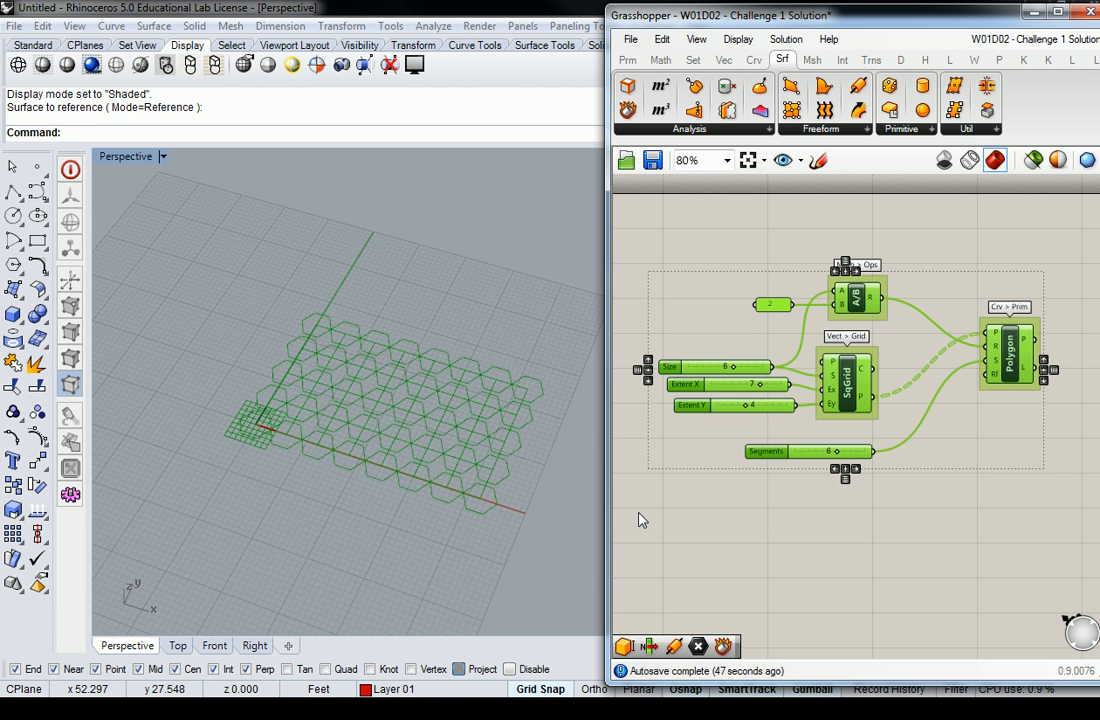
click(1033, 42)
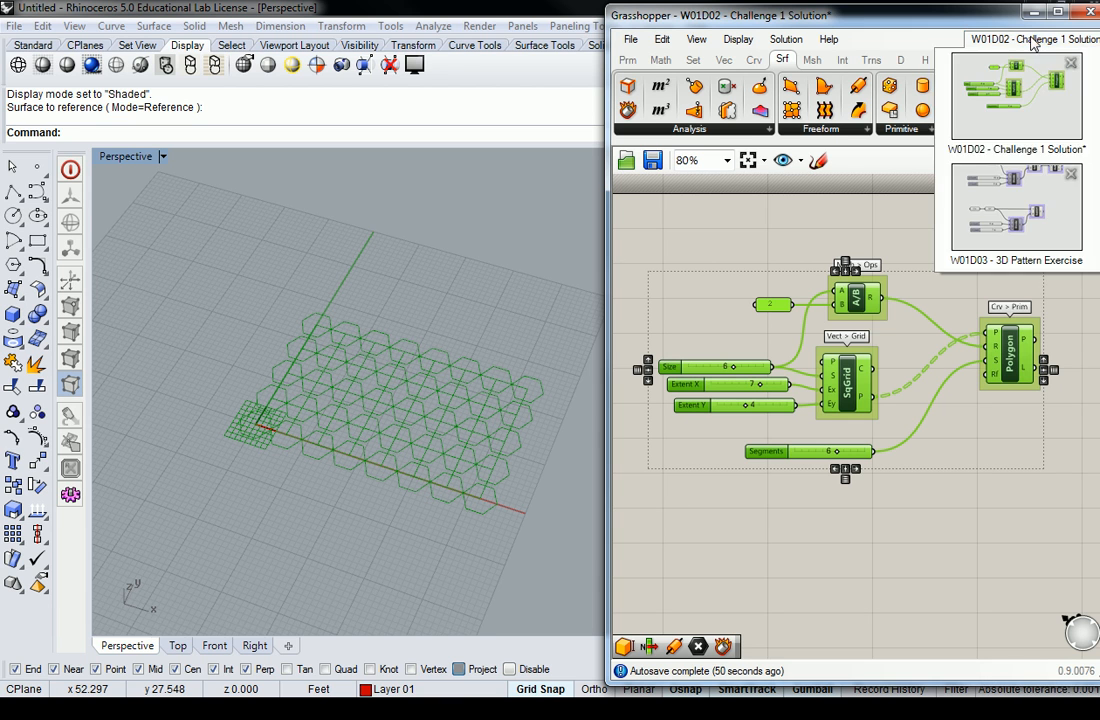
click(1012, 230)
scroll(949, 353, down, 4)
right_drag(1007, 358, 916, 349)
scroll(901, 351, up, 3)
key(ctrl+v)
scroll(884, 340, down, 1)
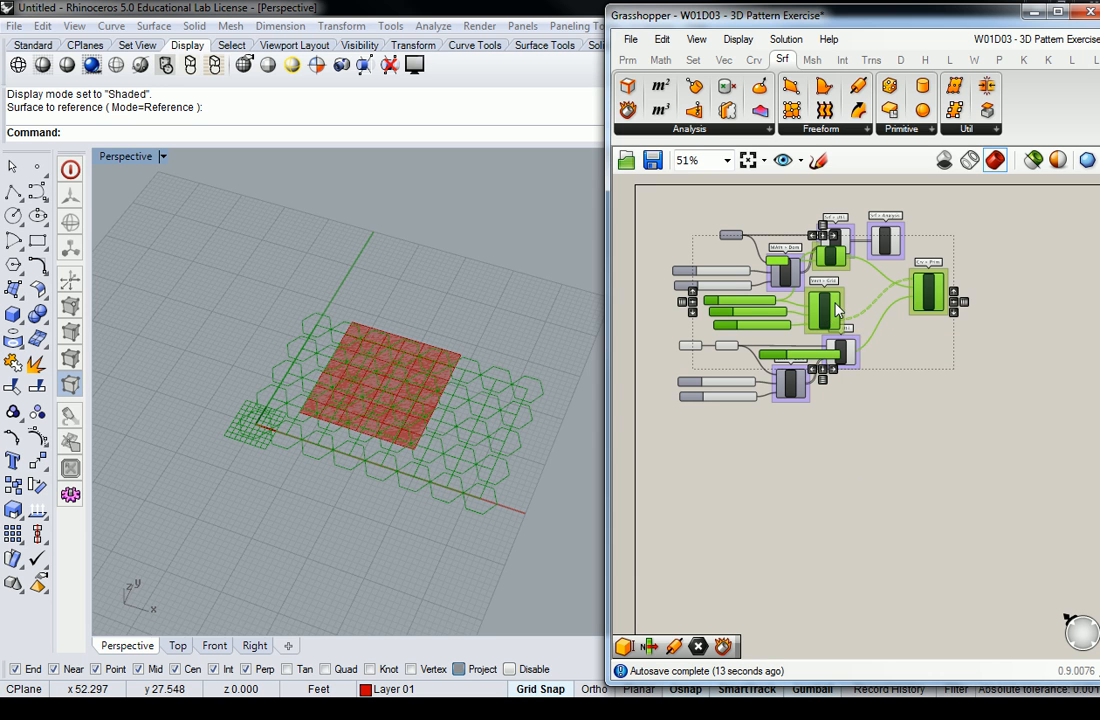
Move the pasted polygon grid components into the empty canvas area below the two surface subdivision groups.
drag(826, 315, 810, 517)
click(866, 464)
right_drag(866, 464, 876, 395)
scroll(866, 432, up, 1)
scroll(858, 443, up, 2)
scroll(882, 405, down, 1)
mouse_move(881, 401)
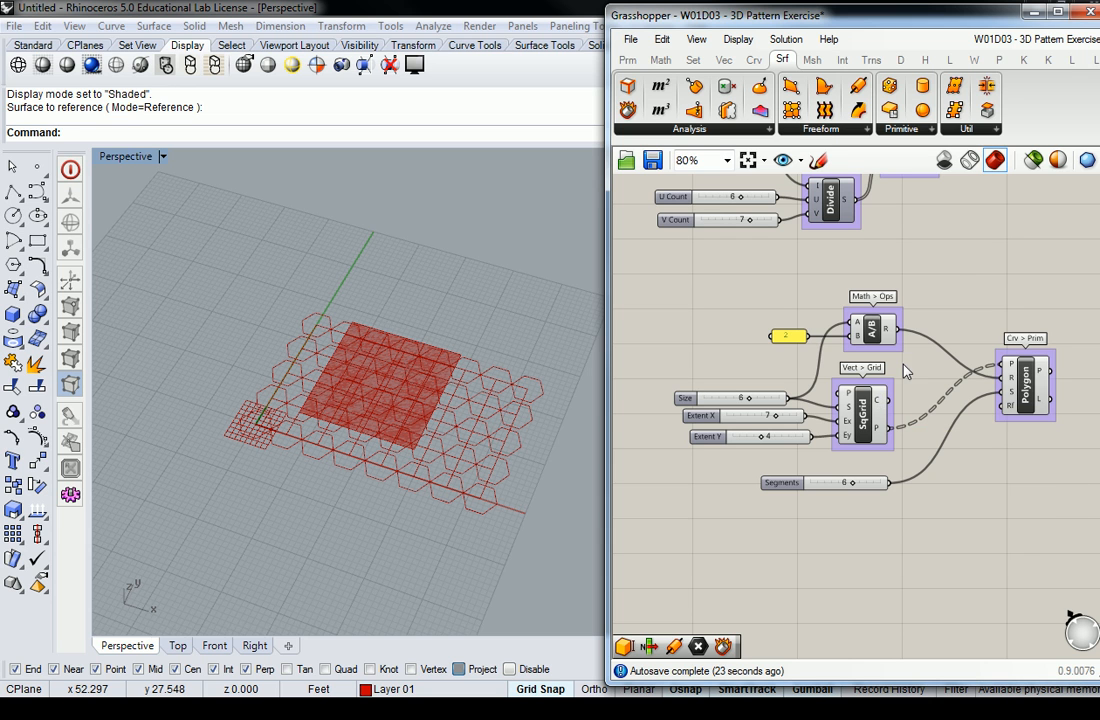
Examine the three component groups on the canvas and compare the curved surface, flat surface and polygon grid in the Rhino viewport.
right_drag(953, 276, 938, 278)
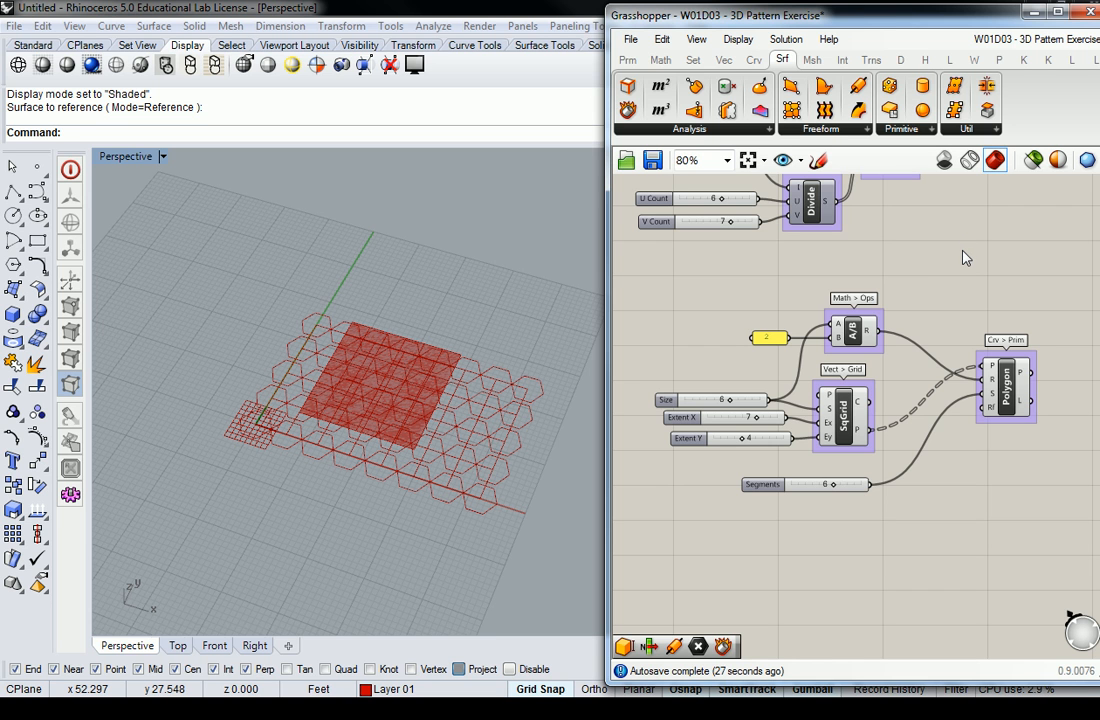
right_drag(984, 201, 977, 265)
scroll(957, 322, down, 3)
right_drag(957, 322, 928, 363)
scroll(936, 342, up, 1)
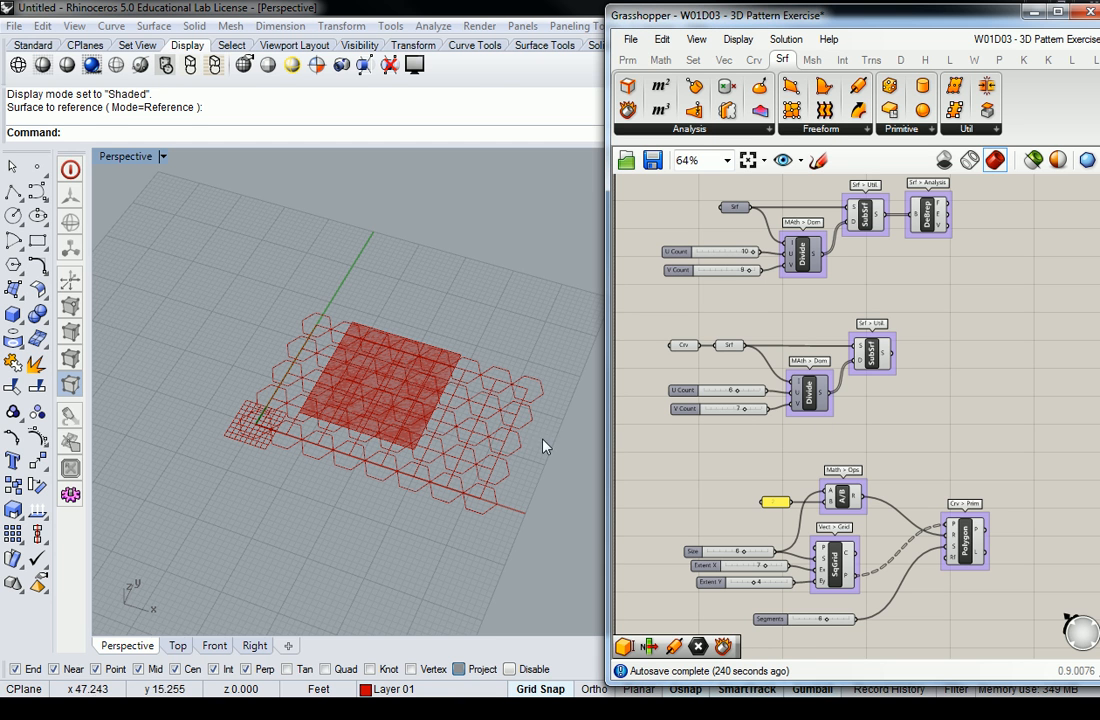
right_drag(431, 299, 383, 434)
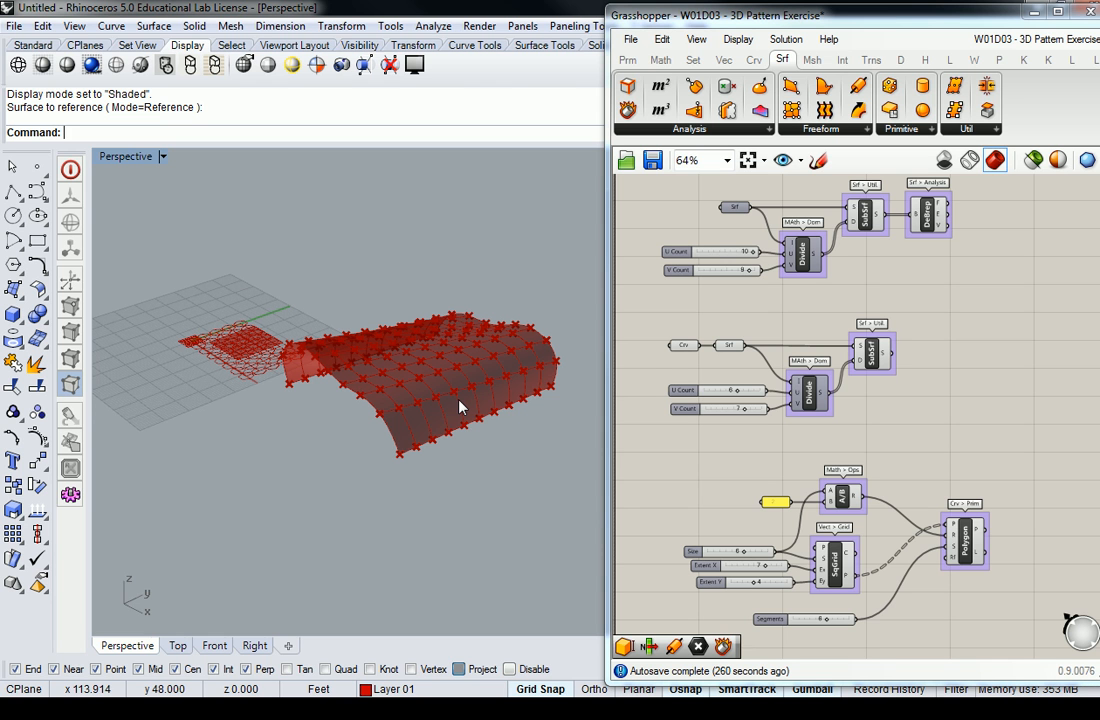
right_drag(295, 243, 330, 422)
scroll(347, 398, up, 7)
right_drag(306, 352, 430, 378)
right_drag(857, 481, 841, 360)
right_drag(370, 372, 373, 342)
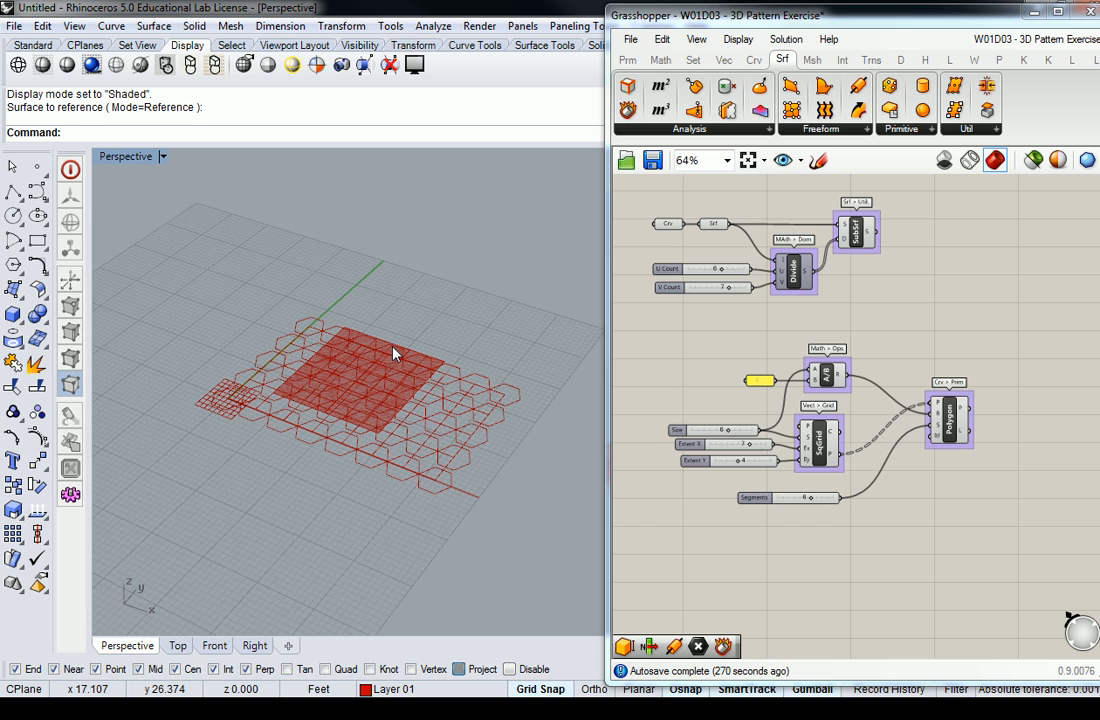
Inspect the SqGrid component, its grid corner points output and the Polygon component's base plane input.
scroll(778, 433, up, 3)
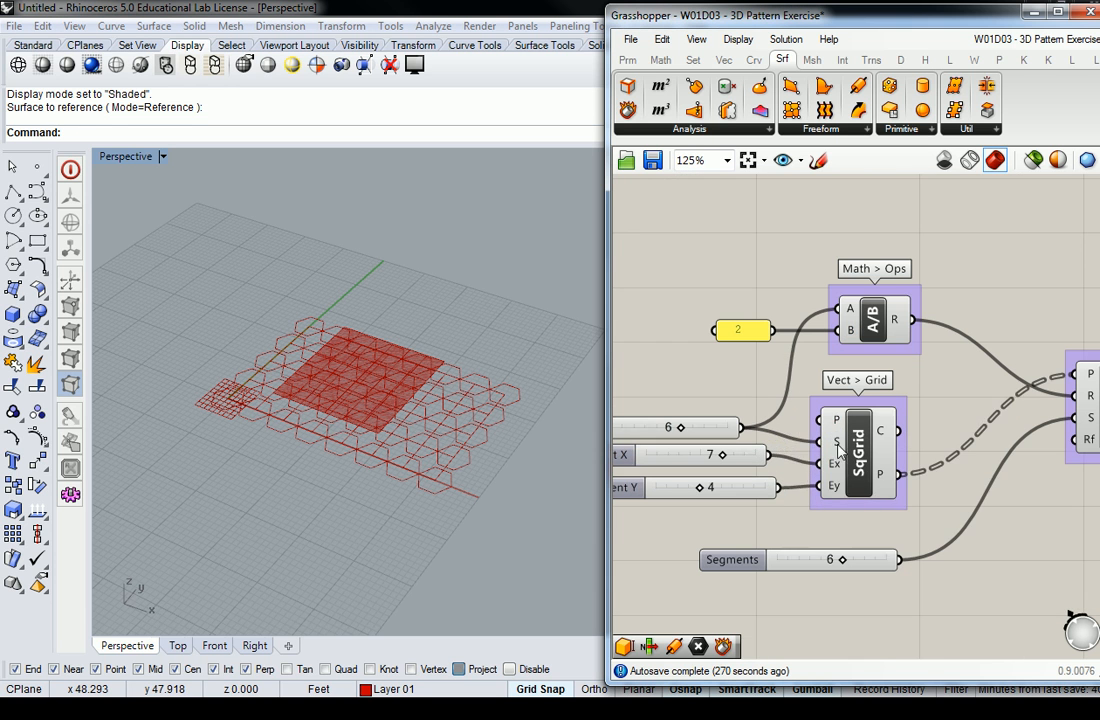
click(870, 447)
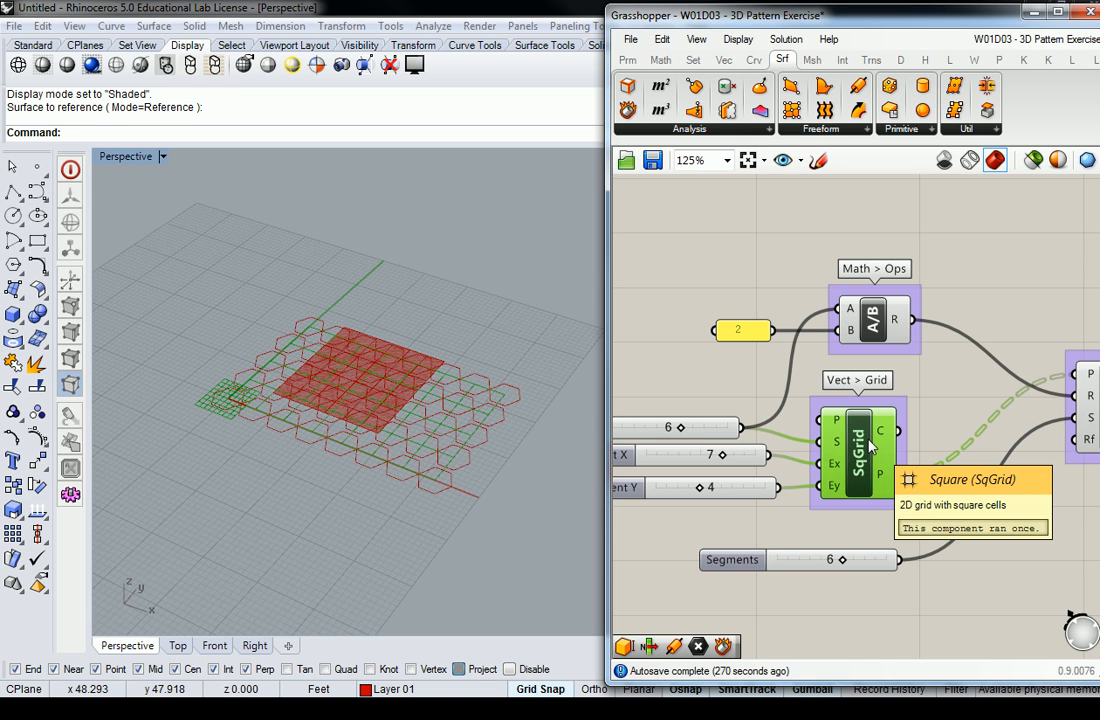
click(975, 360)
scroll(928, 372, down, 2)
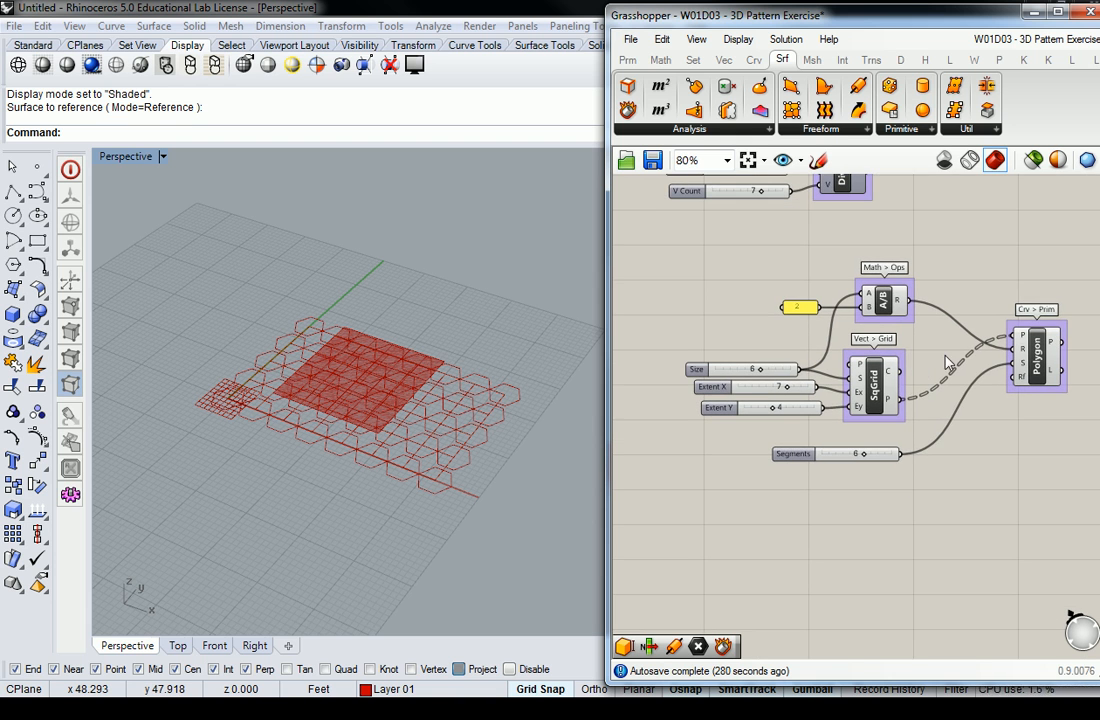
mouse_move(1022, 343)
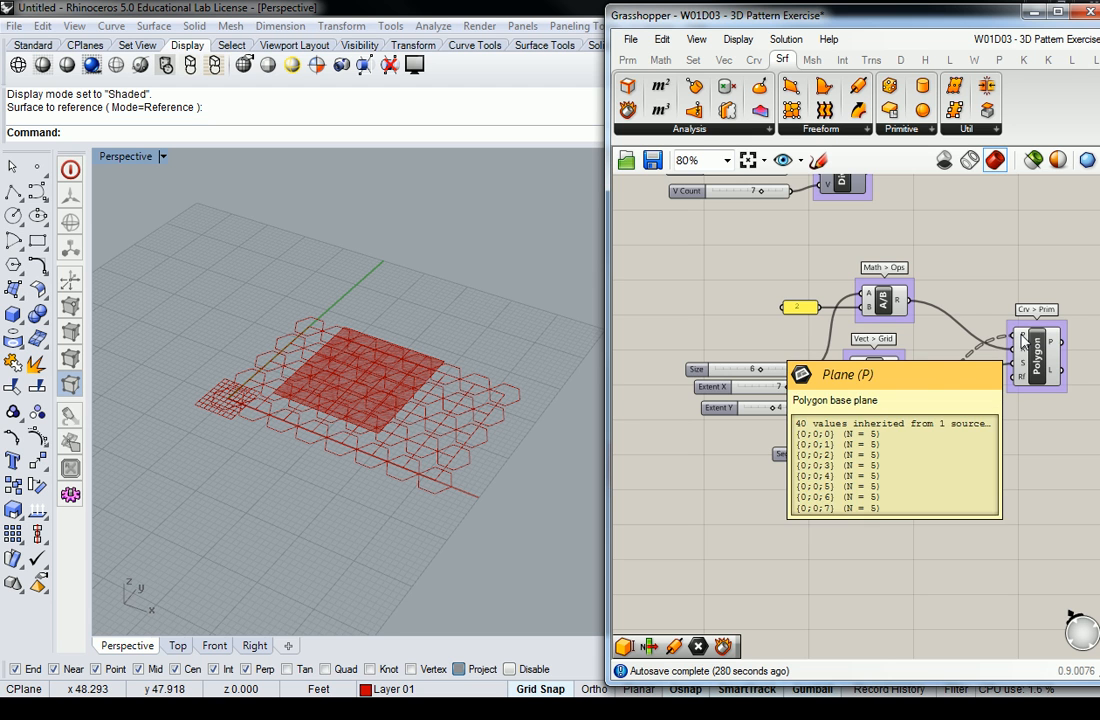
scroll(1022, 343, up, 2)
mouse_move(823, 420)
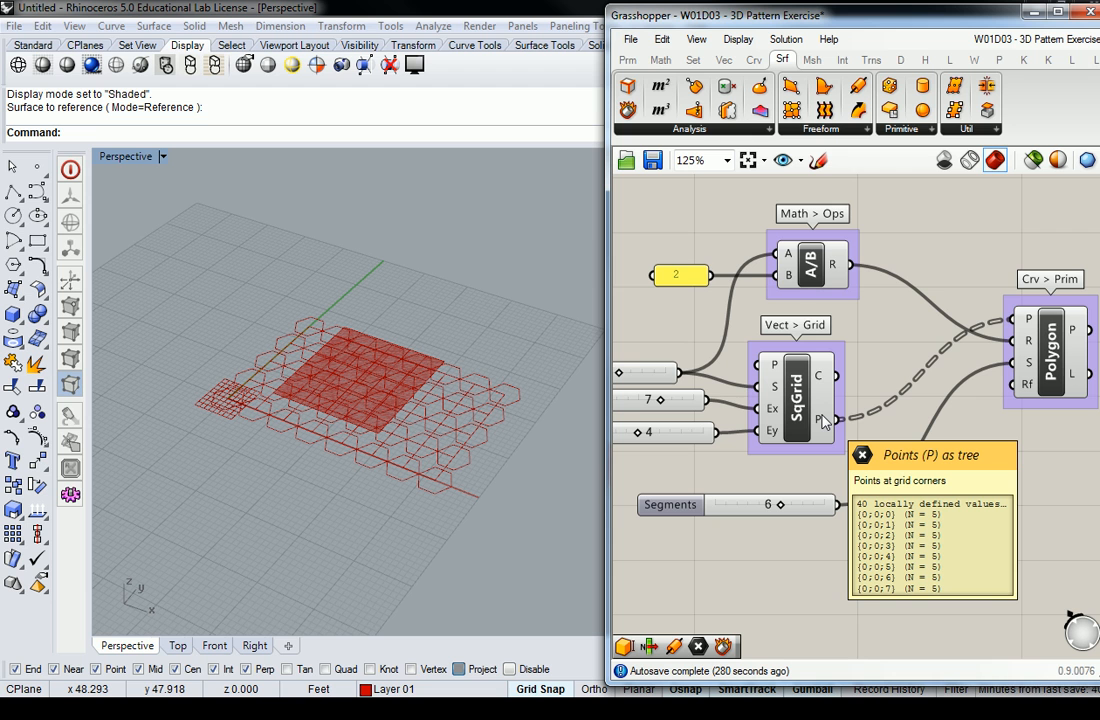
scroll(822, 412, down, 1)
right_drag(762, 344, 869, 359)
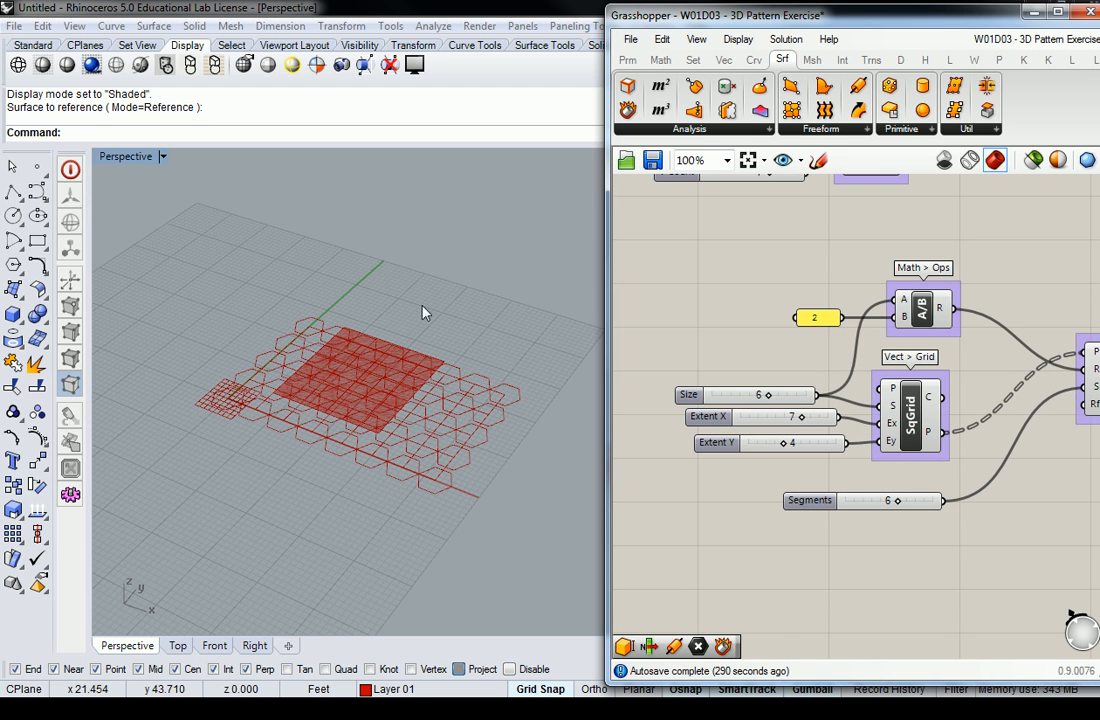
mouse_move(795, 221)
right_down()
mouse_move(740, 213)
mouse_move(798, 220)
right_up()
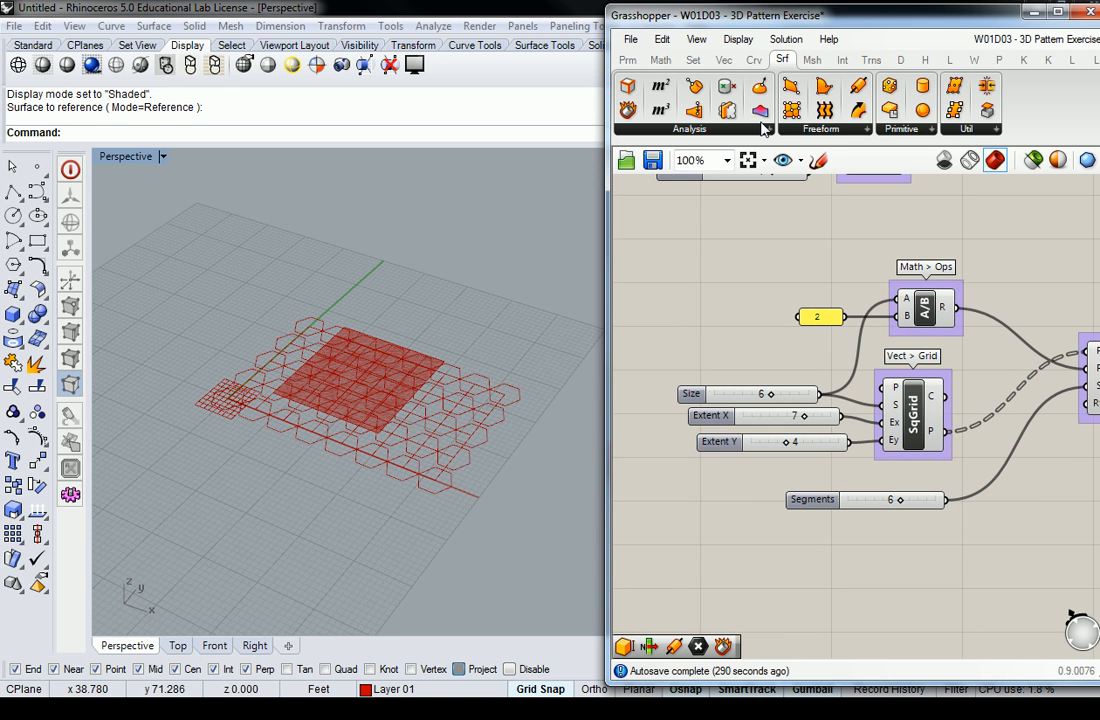
Add a YZ Plane component beside the Size slider and connect its output to the SqGrid component's plane input.
right_drag(807, 267, 772, 256)
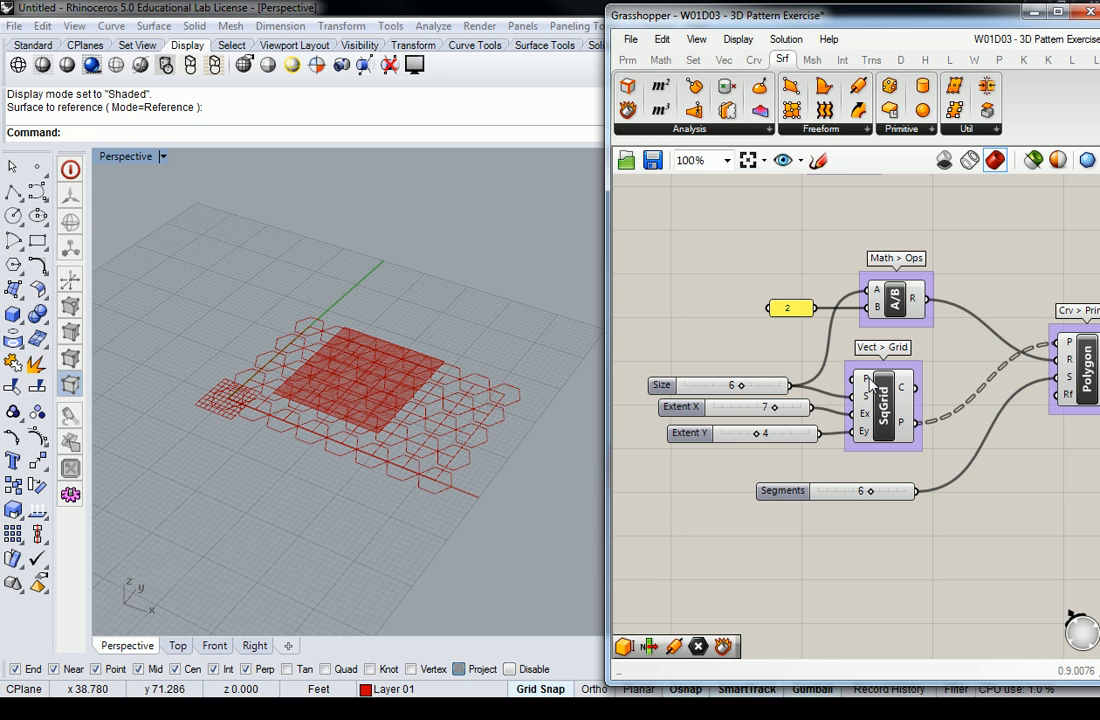
mouse_move(871, 388)
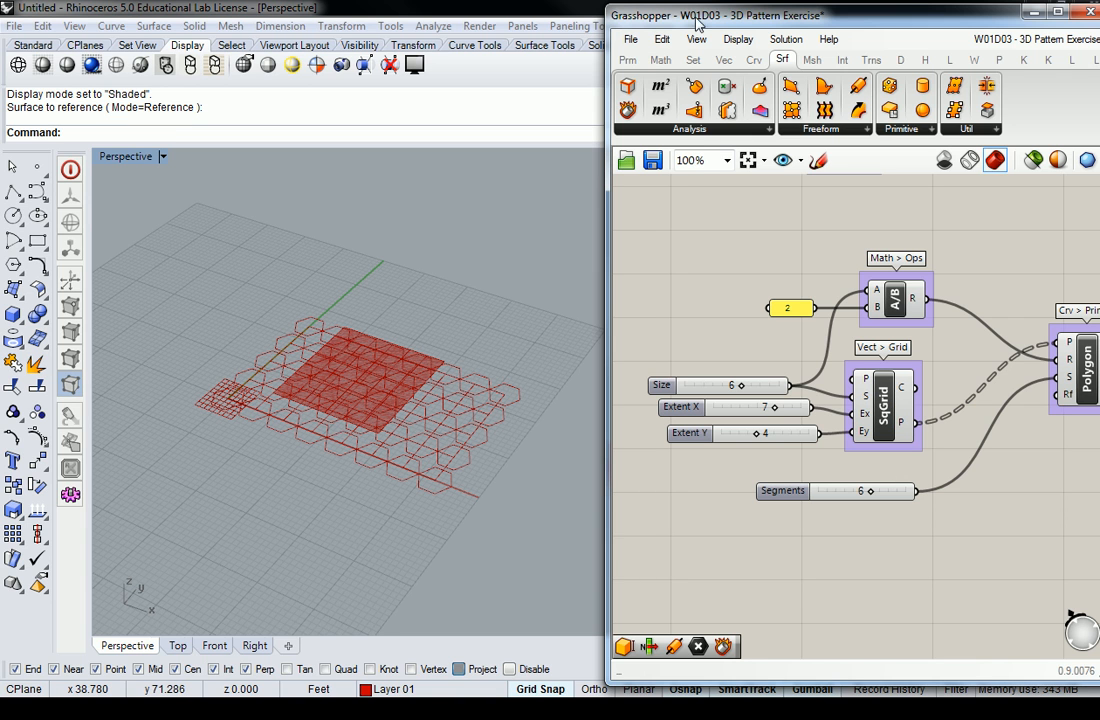
click(724, 60)
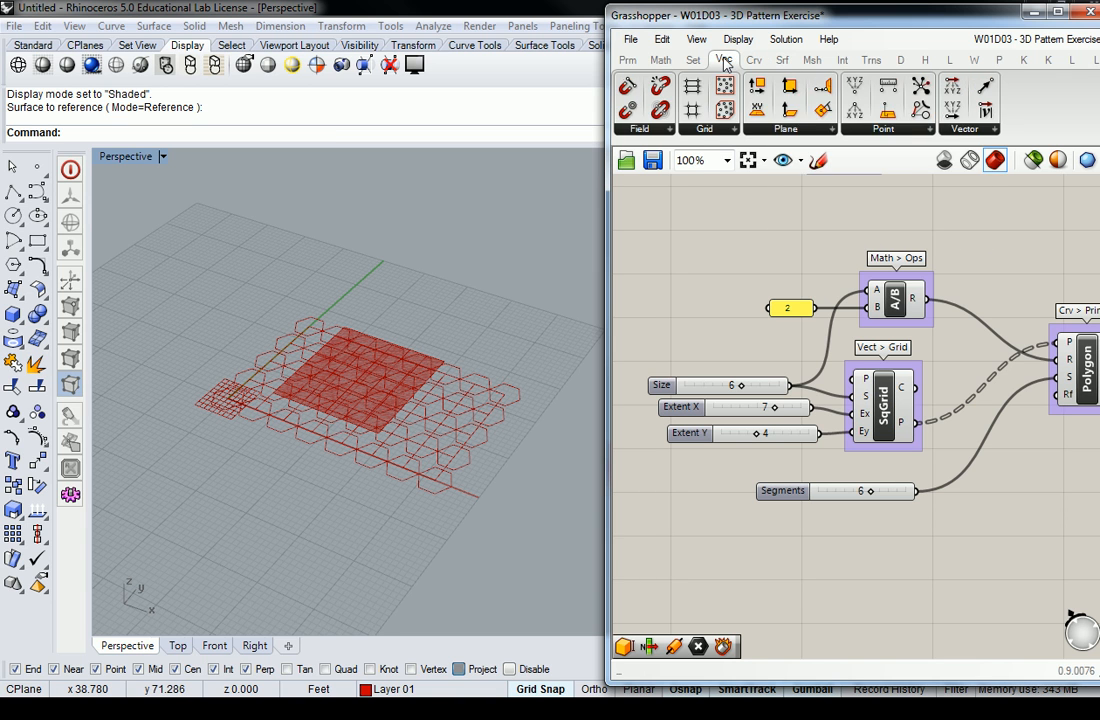
click(819, 131)
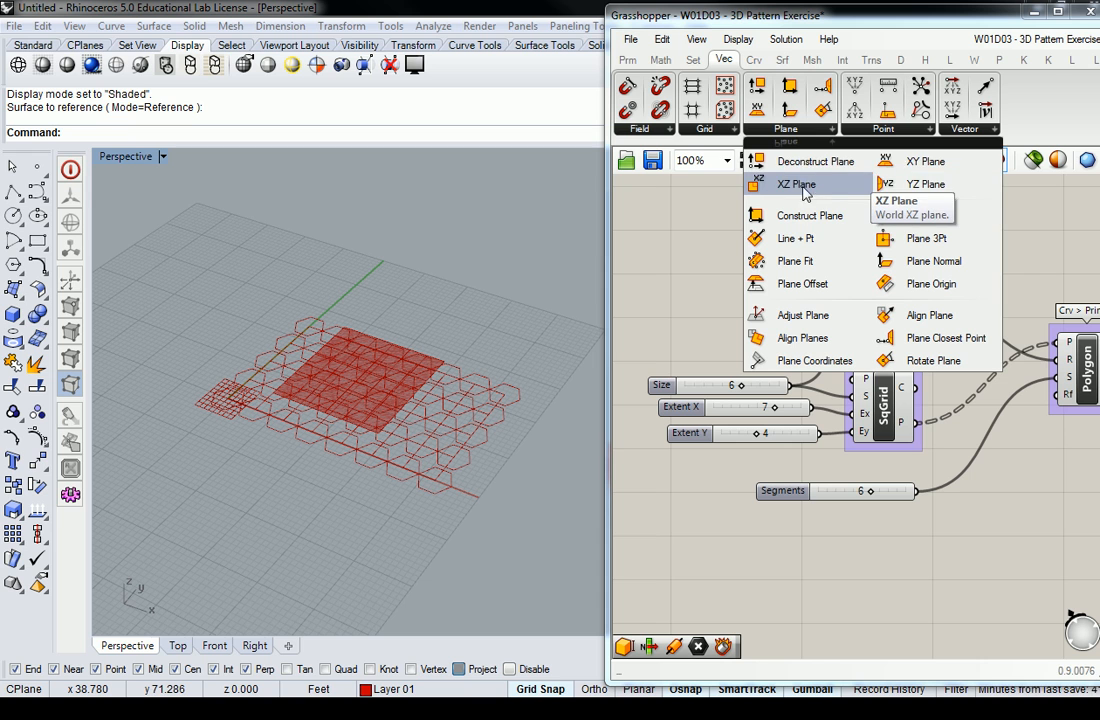
click(904, 193)
click(757, 354)
drag(784, 353, 852, 379)
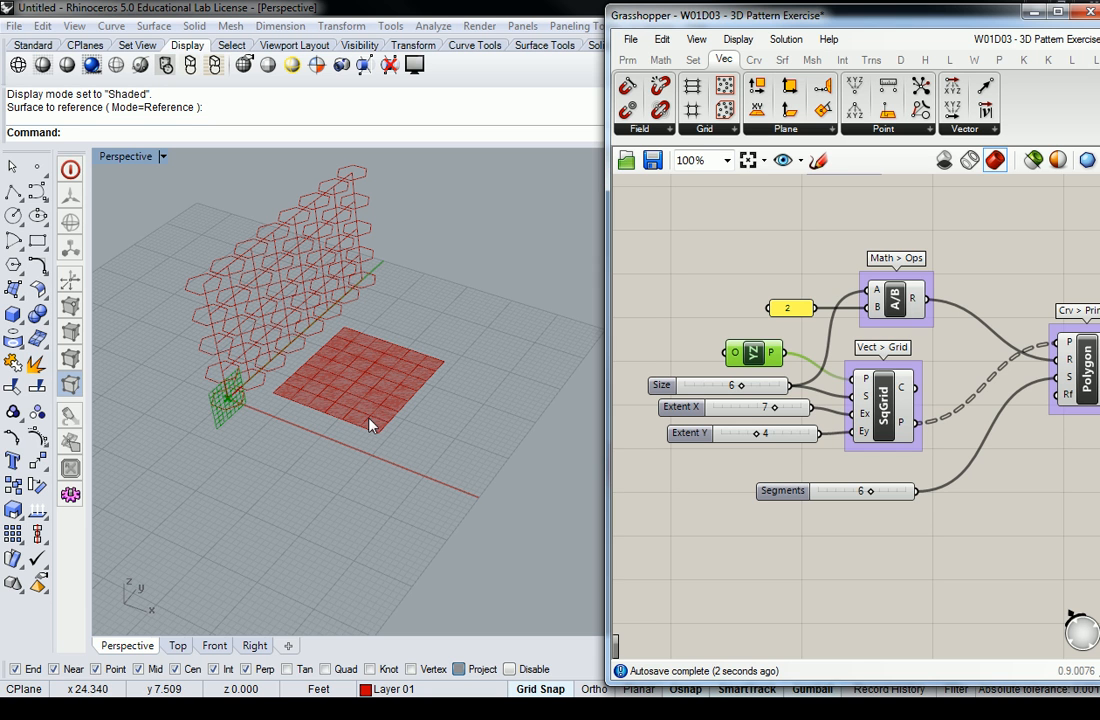
Examine the orientation of the hexagons on the vertical grid from several sides in the Rhino viewport.
right_drag(343, 401, 285, 398)
scroll(305, 432, up, 5)
right_drag(791, 280, 802, 340)
scroll(750, 384, up, 4)
right_drag(290, 300, 336, 273)
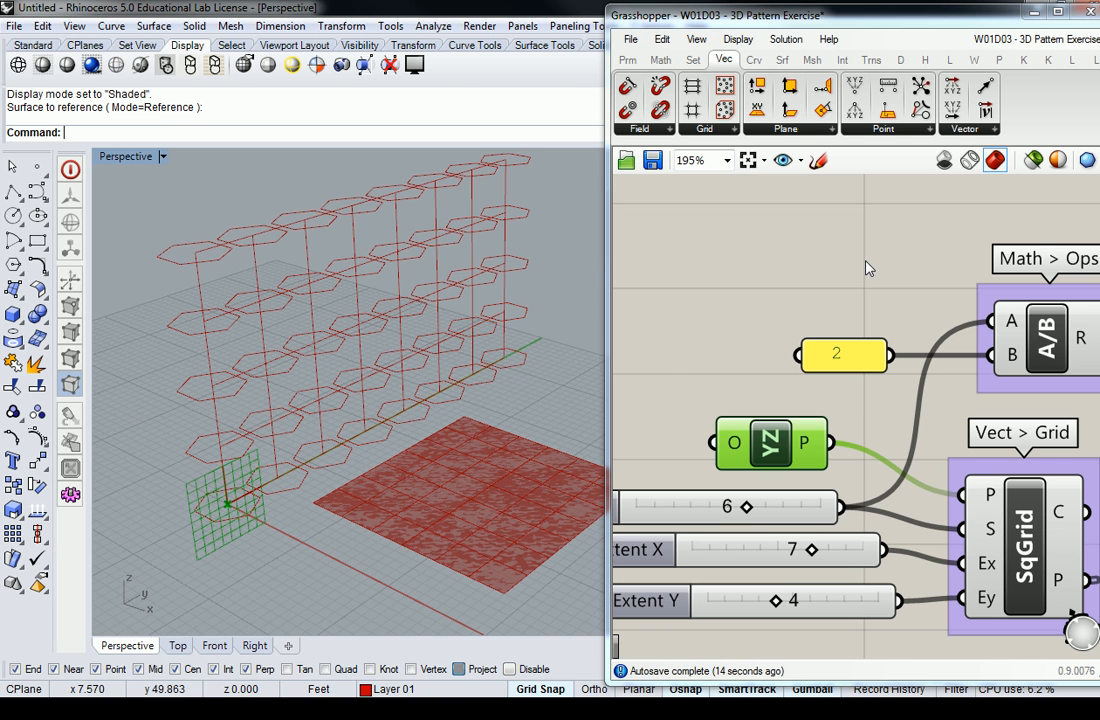
right_drag(400, 305, 444, 342)
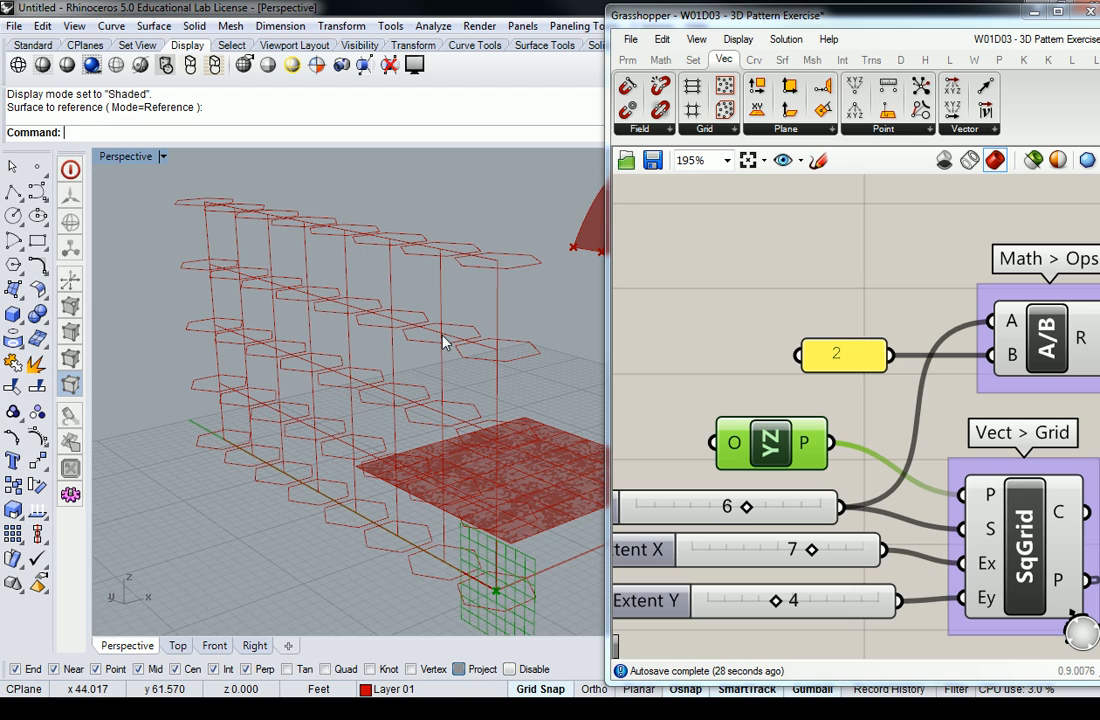
right_drag(454, 332, 222, 327)
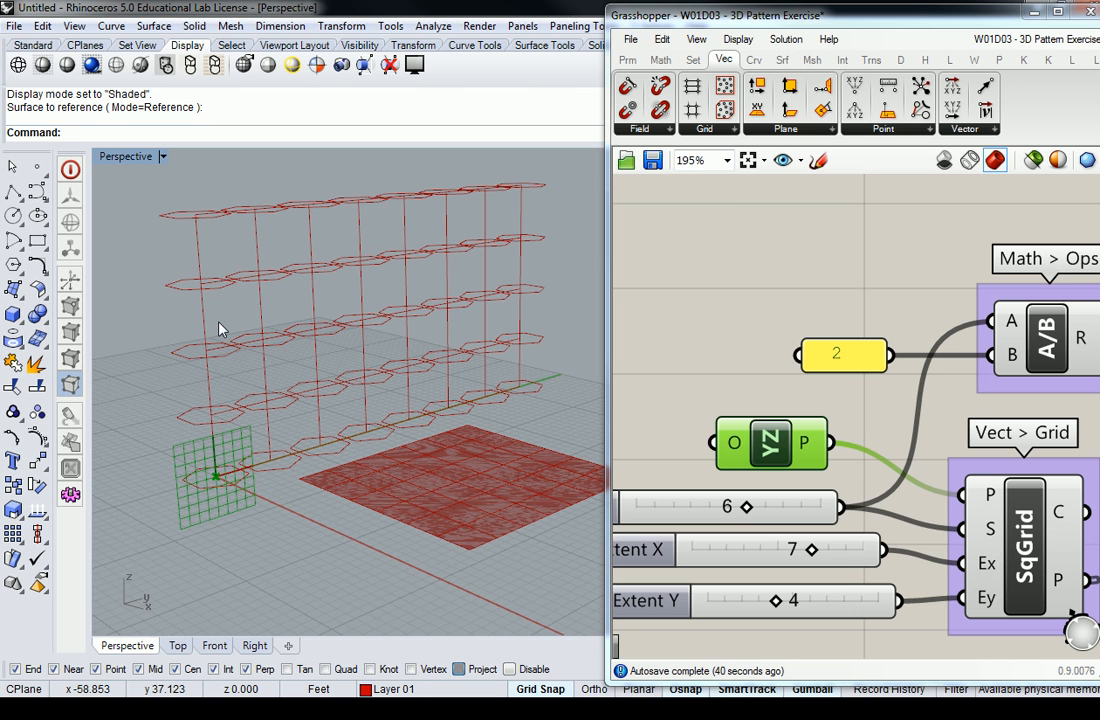
scroll(336, 364, down, 4)
Examine the subdivided curved surface and compare it with the vertical polygon grid and its Grasshopper definition.
right_drag(372, 298, 469, 383)
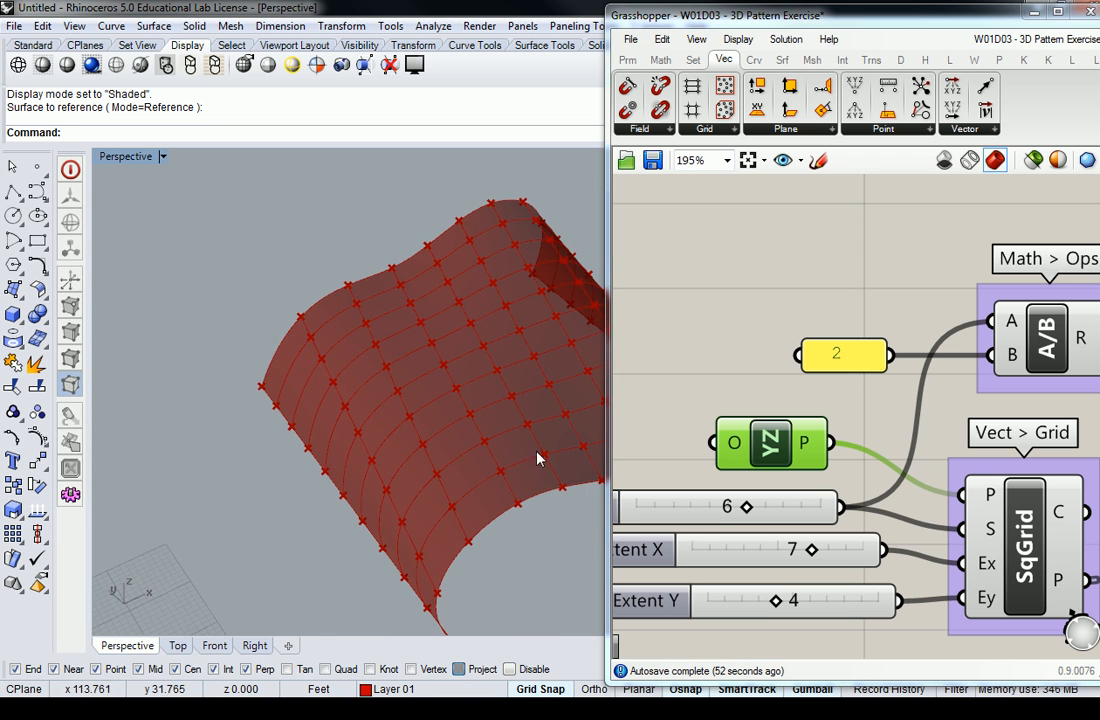
right_drag(538, 292, 408, 351)
right_drag(490, 410, 440, 405)
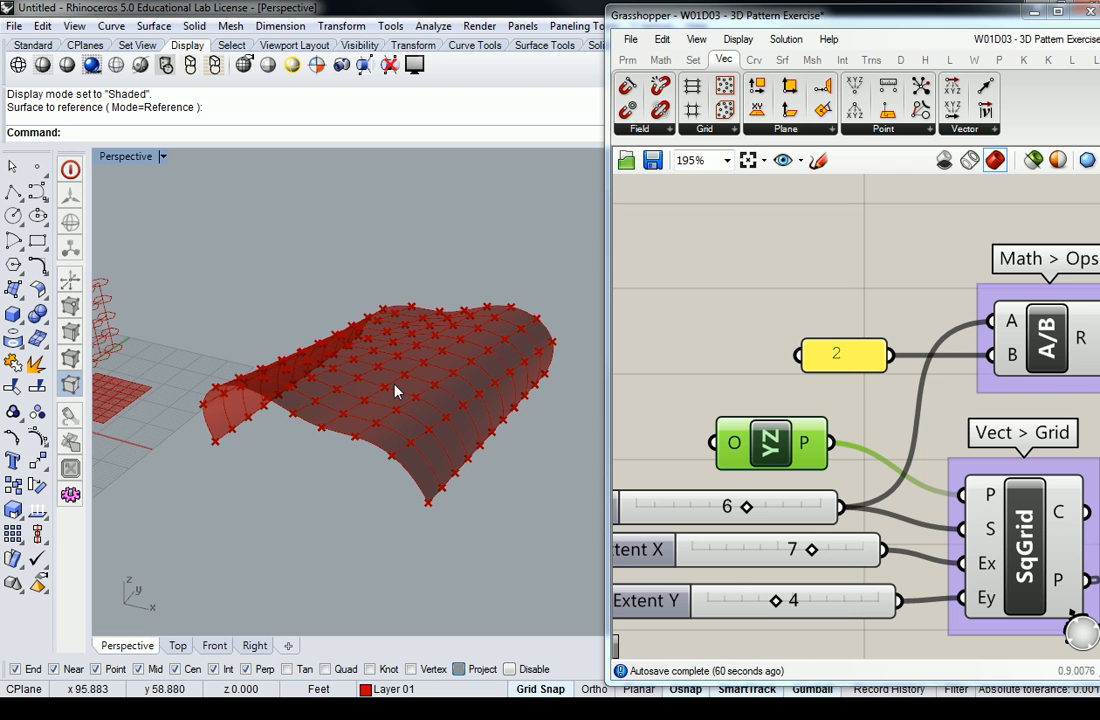
click(841, 220)
scroll(869, 234, down, 3)
scroll(904, 268, up, 2)
scroll(1000, 300, down, 3)
right_drag(1020, 305, 878, 320)
right_drag(393, 248, 430, 272)
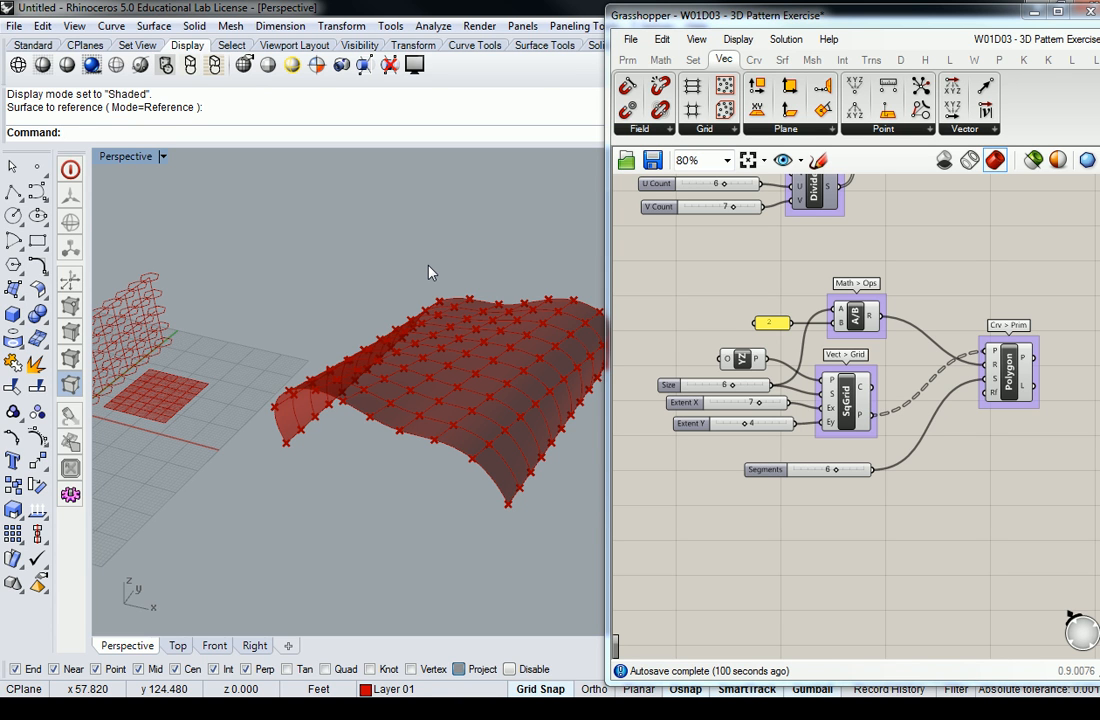
right_drag(429, 271, 415, 343)
right_drag(363, 417, 368, 368)
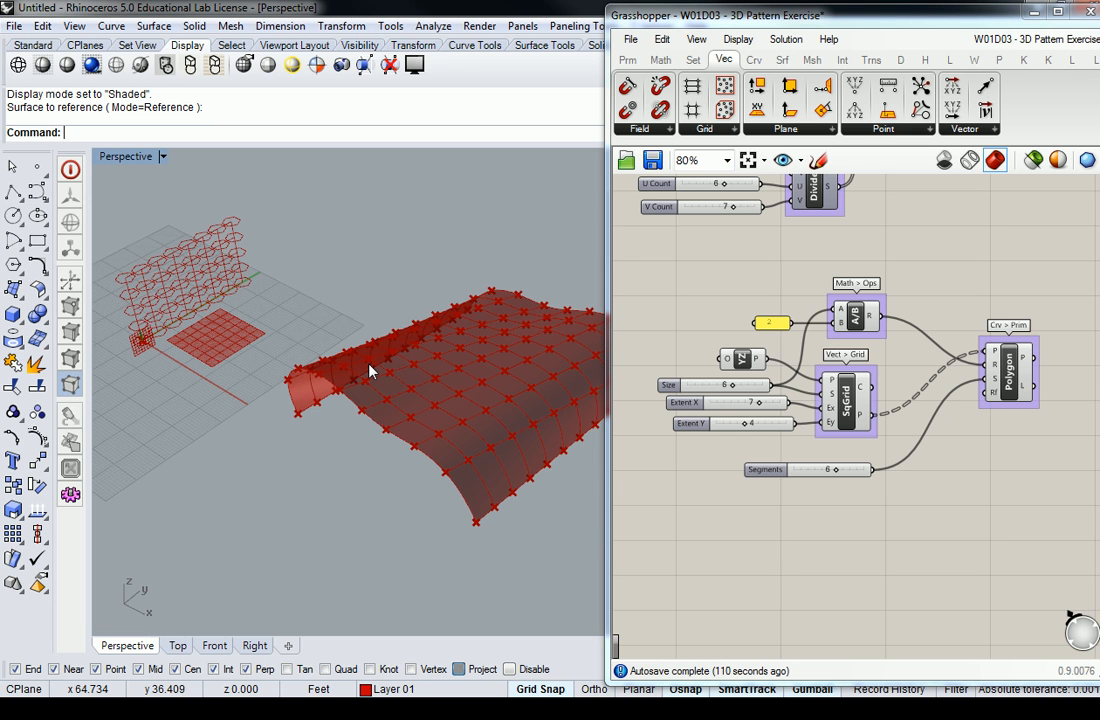
Delete the flat surface subdivision definition, from its Crv parameter through the SubSrf component.
right_drag(906, 292, 899, 395)
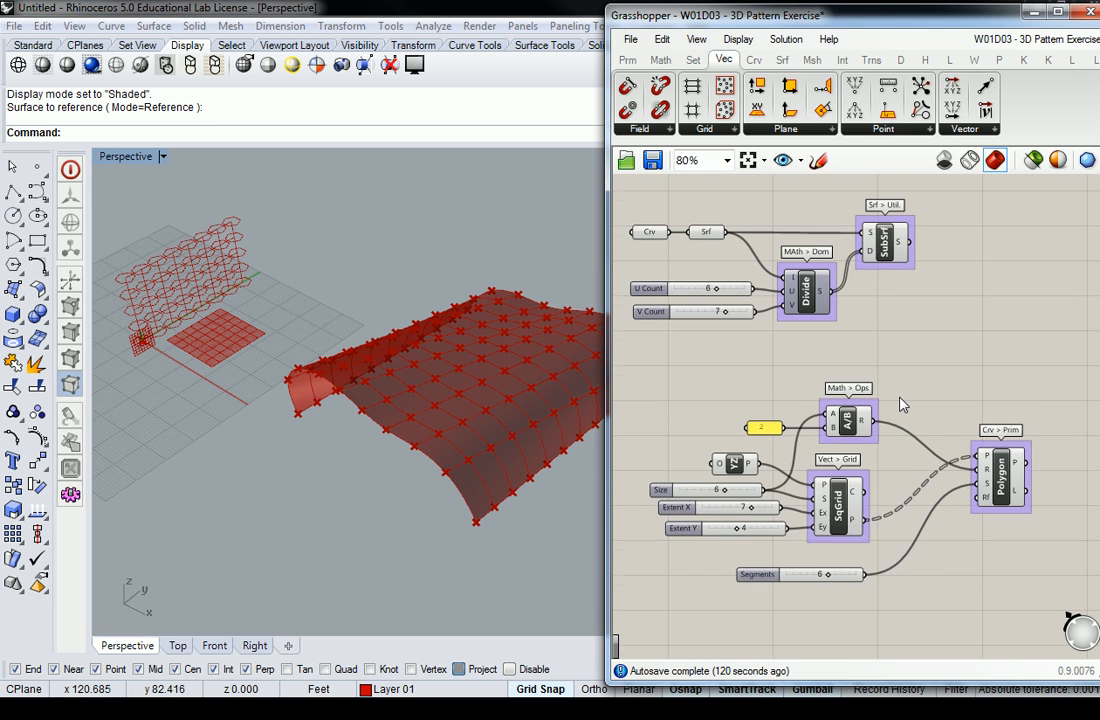
right_drag(883, 303, 874, 450)
right_drag(952, 291, 936, 334)
right_drag(893, 433, 962, 404)
drag(1028, 340, 670, 505)
click(1040, 377)
drag(1030, 344, 655, 493)
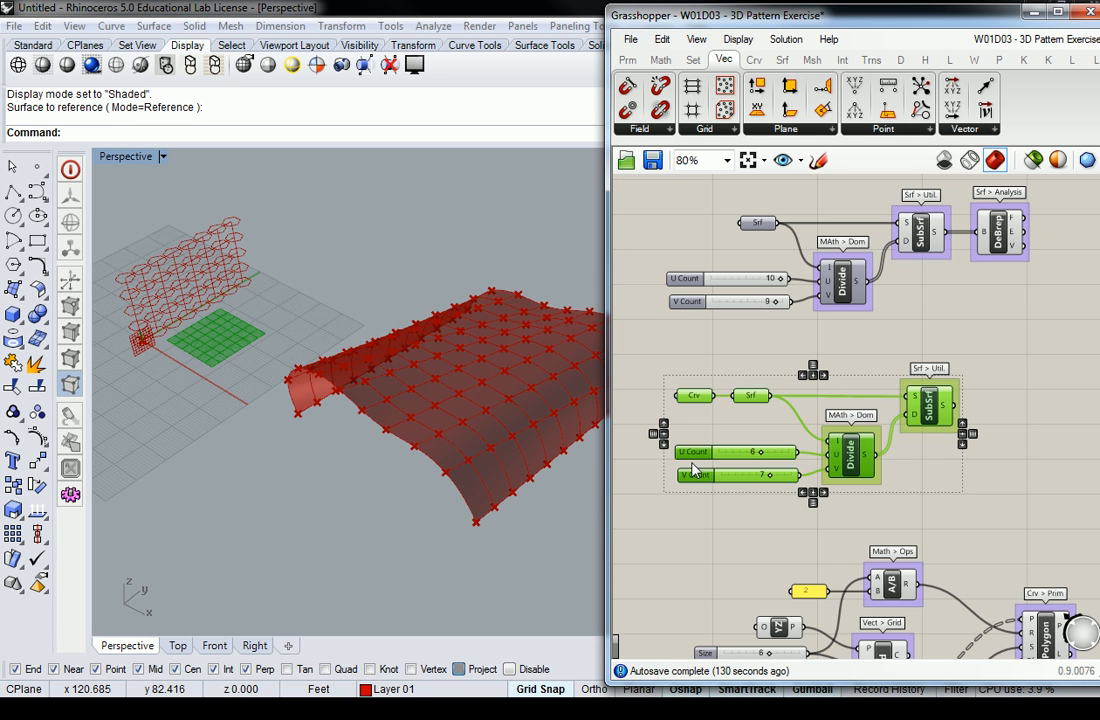
key(Delete)
Move the whole curved surface subdivision definition down, closer to the polygon grid definition.
scroll(913, 345, down, 2)
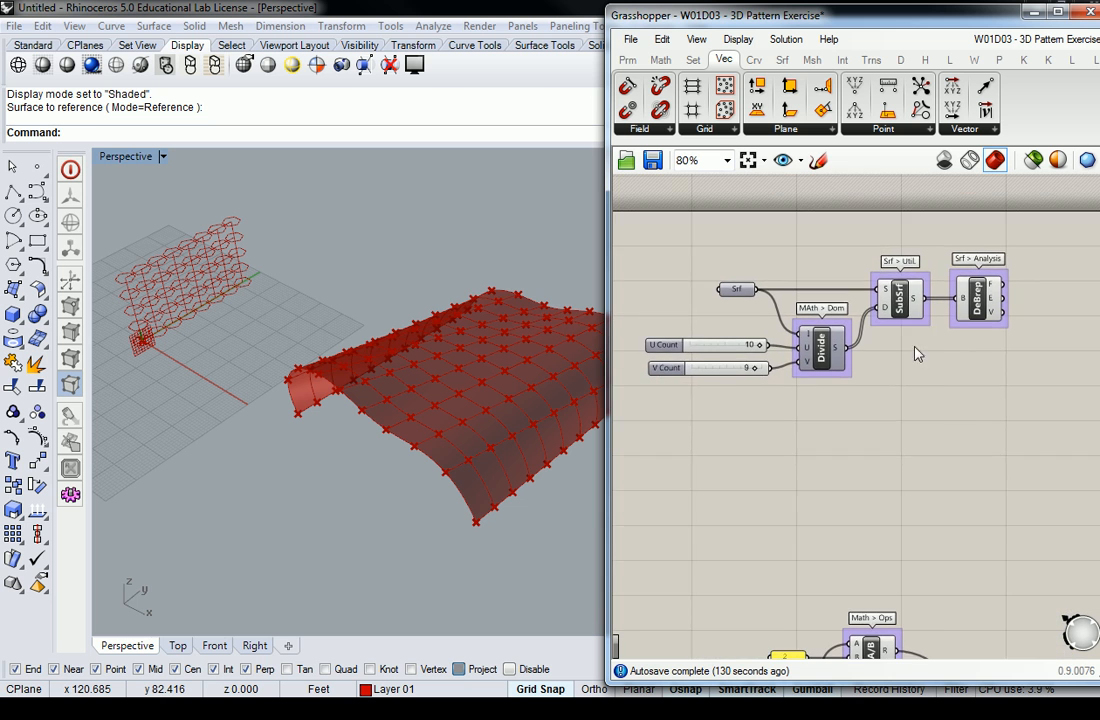
drag(1075, 238, 722, 399)
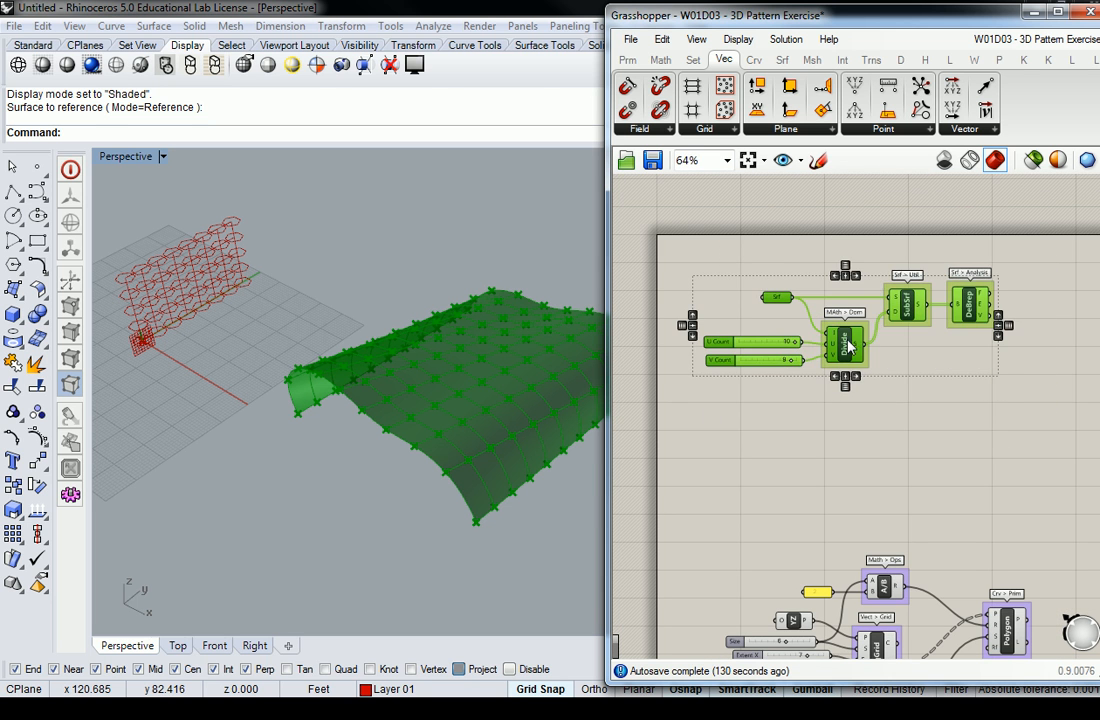
drag(848, 339, 858, 432)
right_drag(939, 474, 866, 428)
click(888, 414)
Inspect the DeBrep component and the Polygon definition, and check the curved surface's subdivided panels in the Rhino viewport.
scroll(914, 349, up, 3)
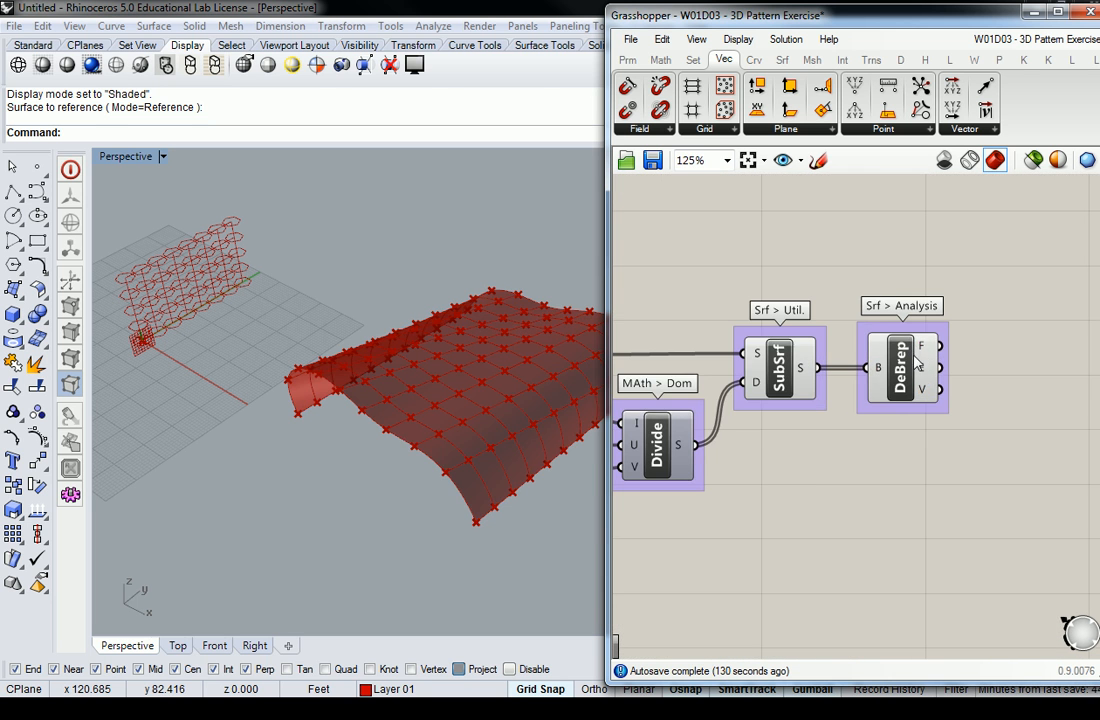
click(915, 368)
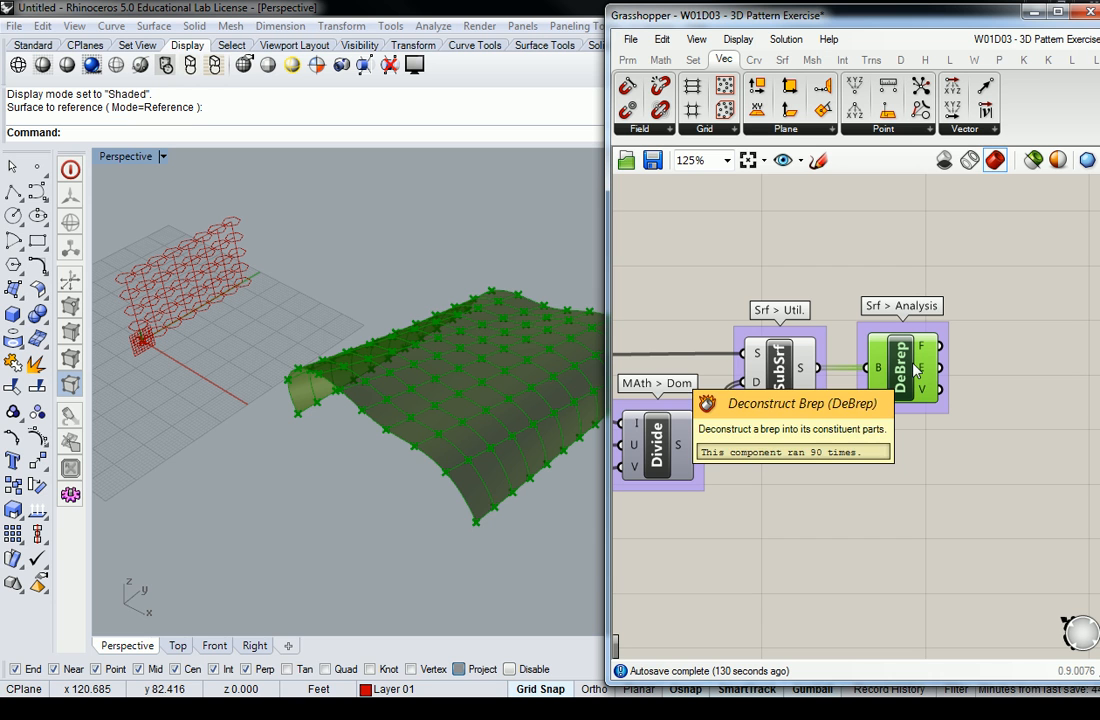
click(938, 271)
scroll(936, 272, down, 1)
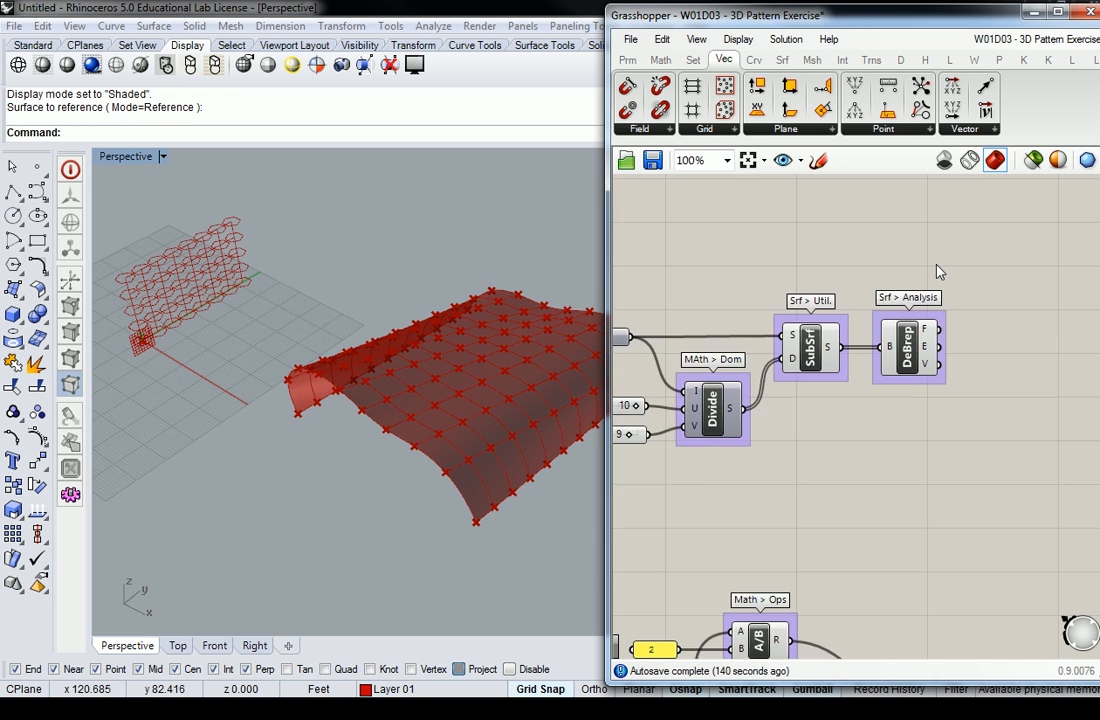
scroll(955, 320, down, 3)
scroll(962, 358, up, 1)
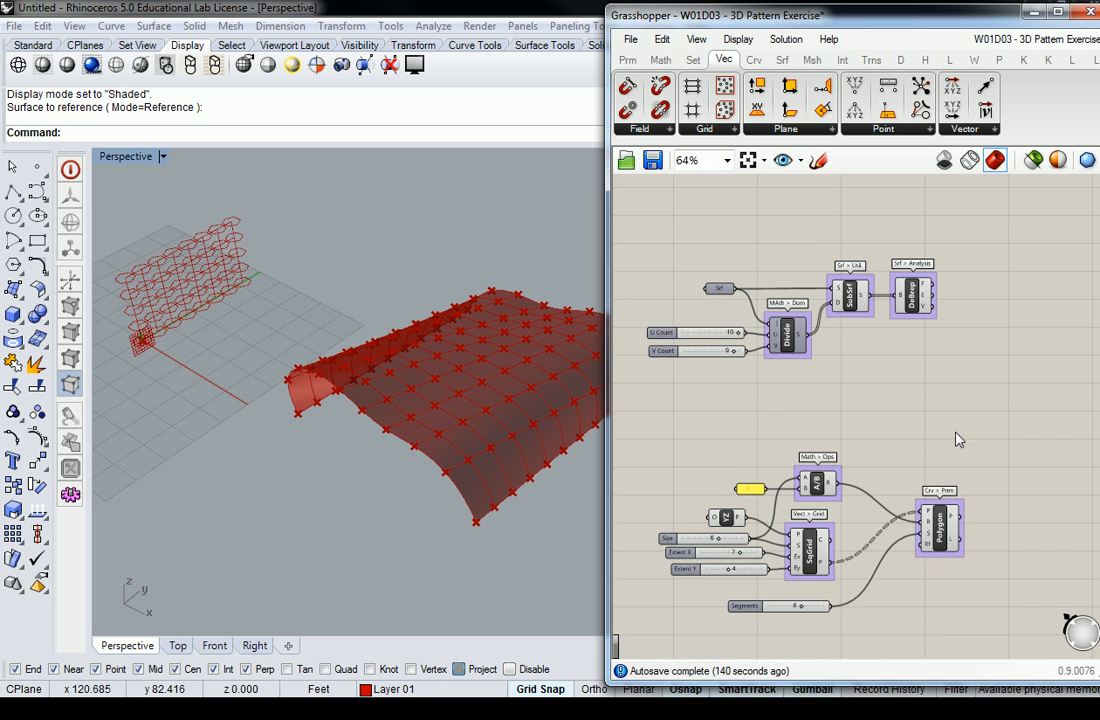
right_drag(958, 492, 995, 454)
drag(1042, 383, 800, 574)
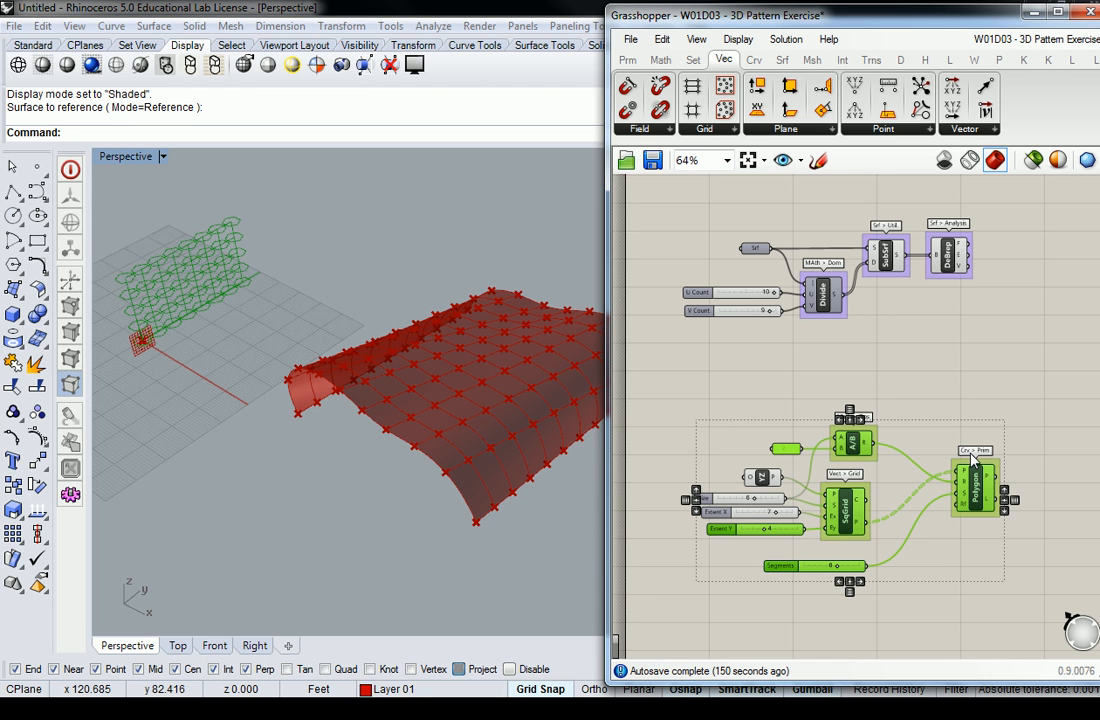
click(966, 346)
right_drag(966, 303, 914, 324)
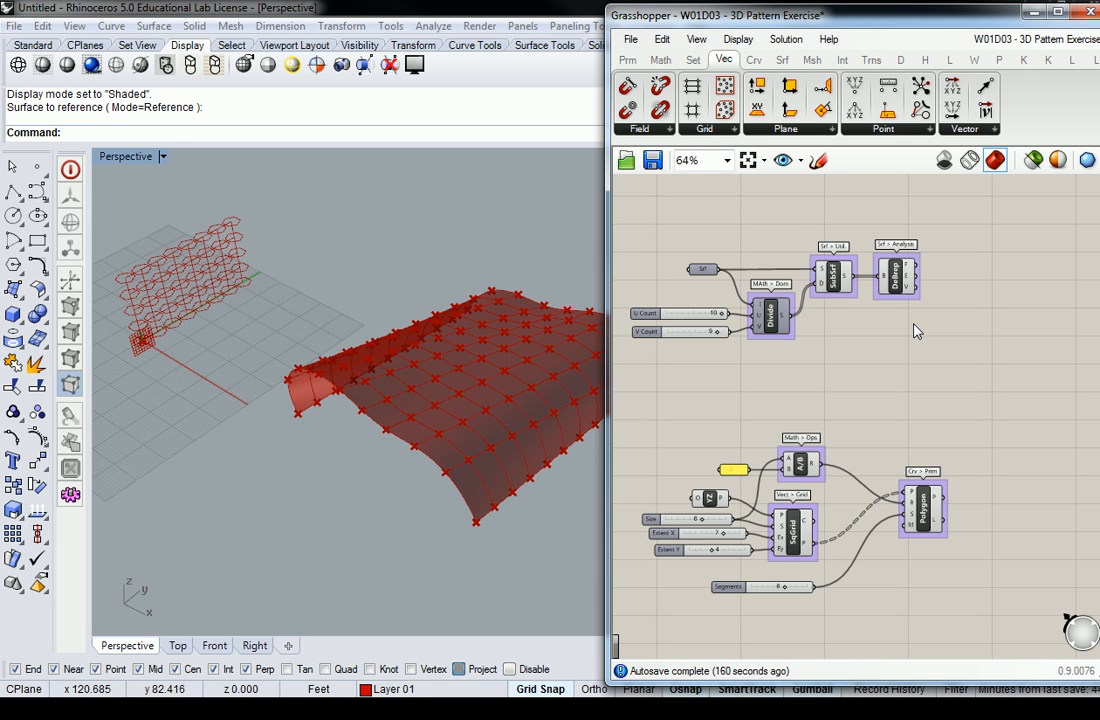
right_drag(925, 290, 916, 310)
shift+right_drag(525, 293, 373, 363)
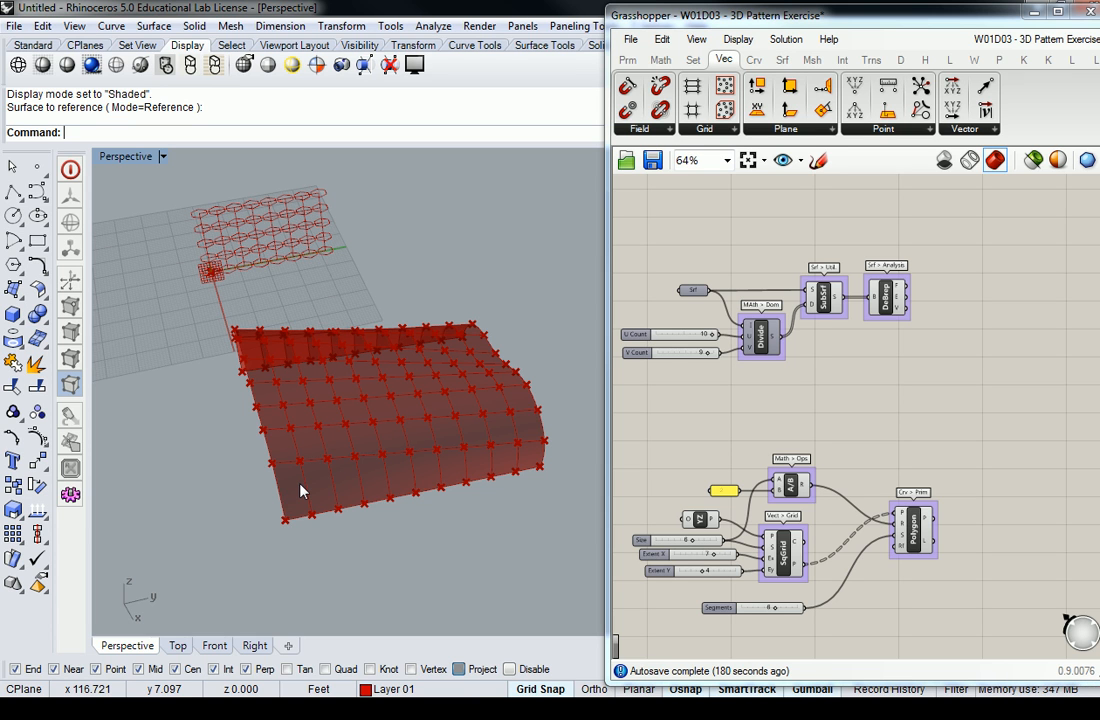
Add an Area component beside DeBrep and connect the DeBrep faces output to its geometry input.
click(782, 60)
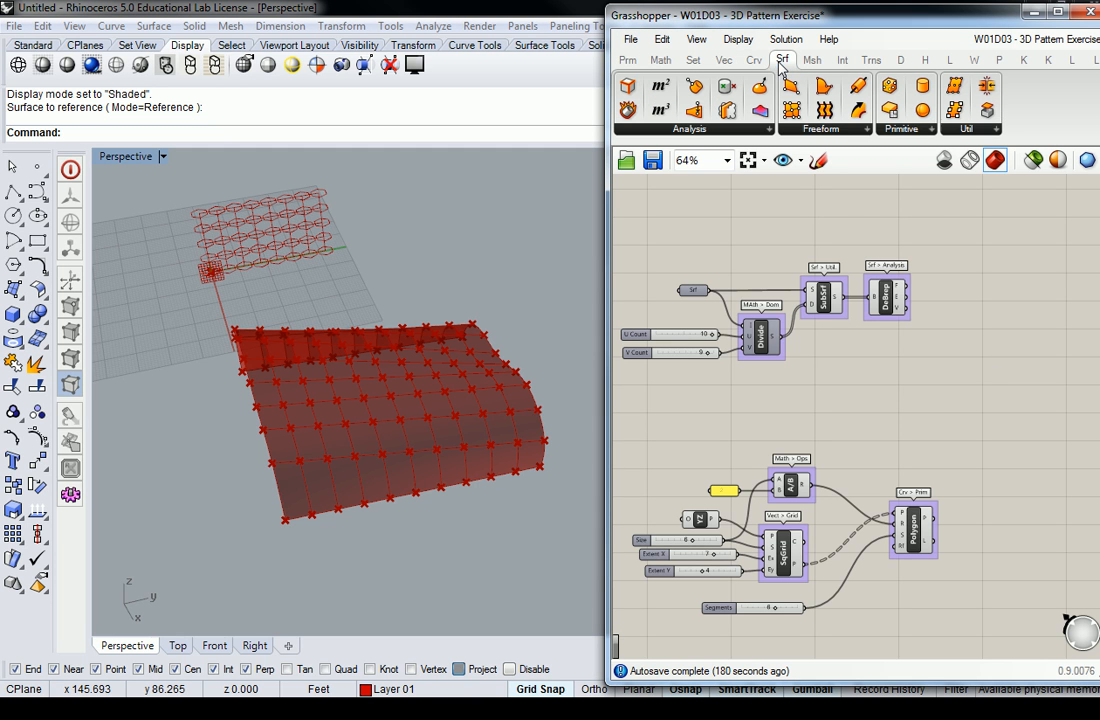
click(757, 130)
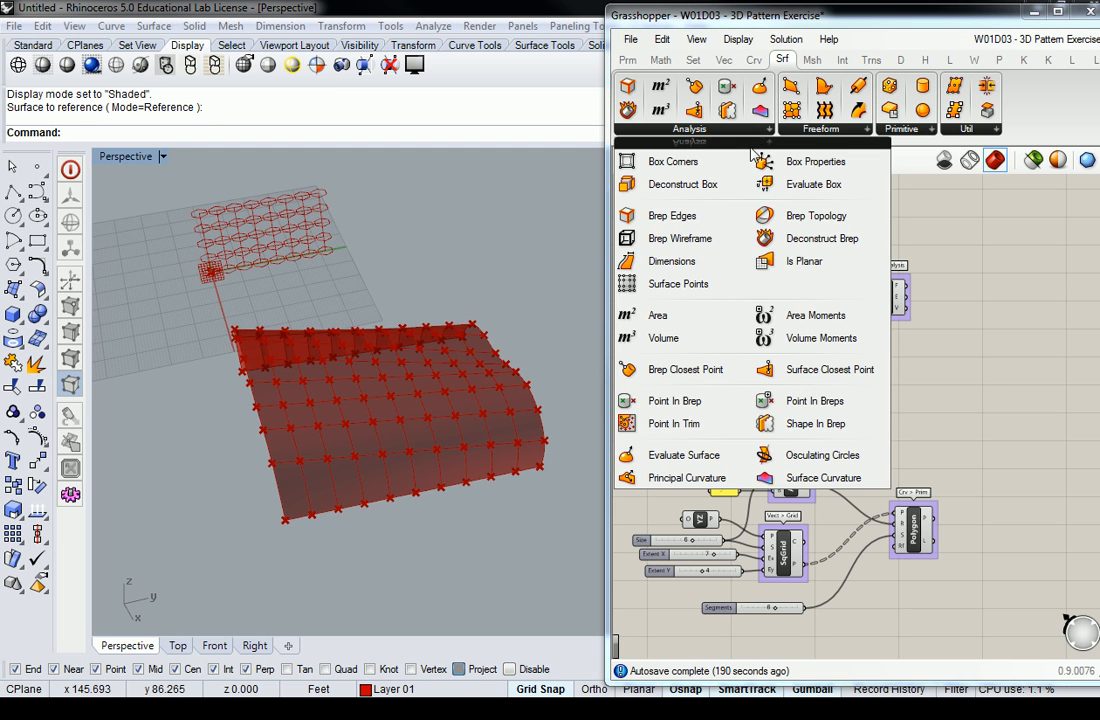
click(678, 316)
click(962, 346)
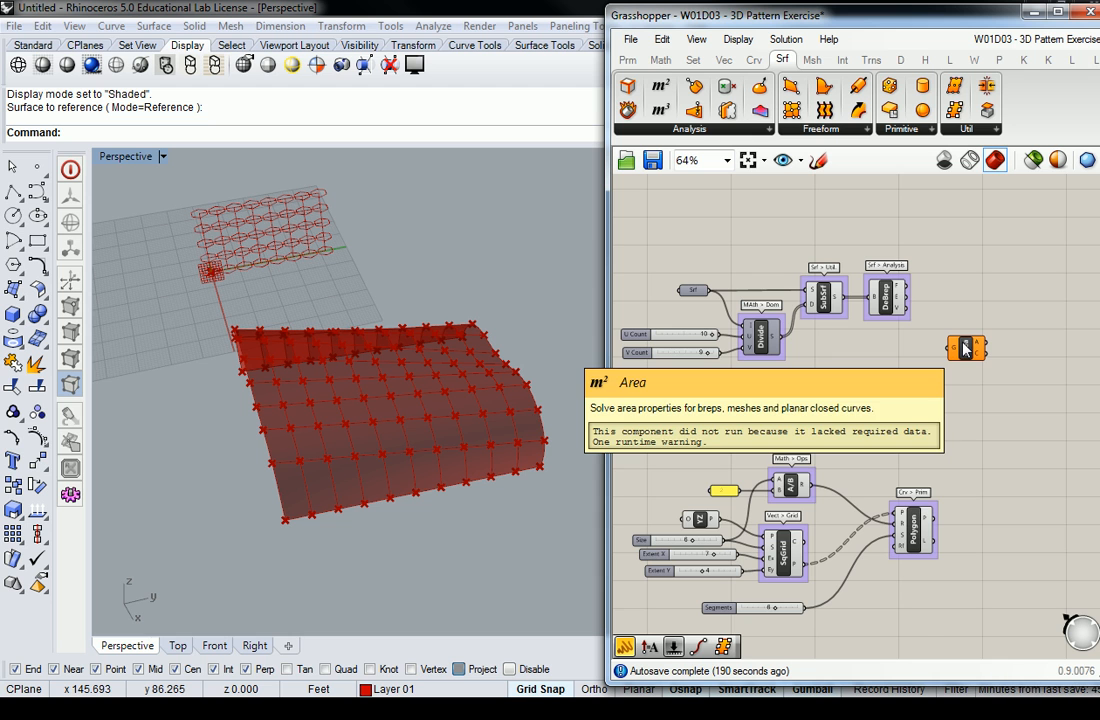
scroll(968, 350, up, 3)
drag(970, 346, 948, 250)
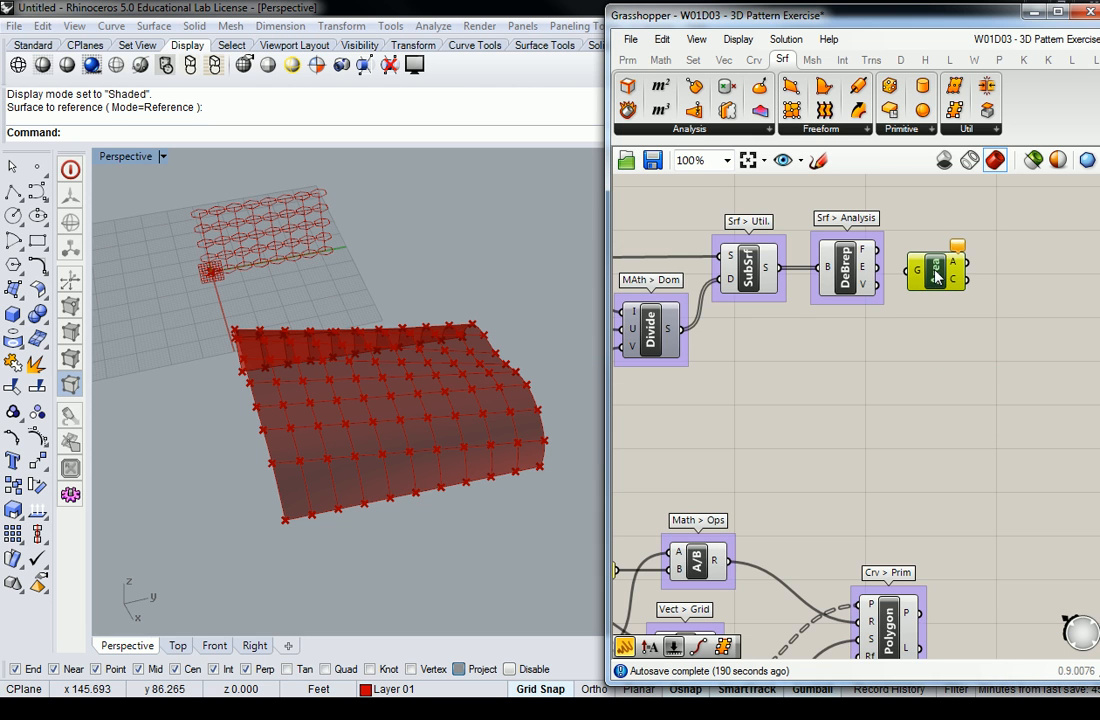
right_drag(948, 250, 898, 318)
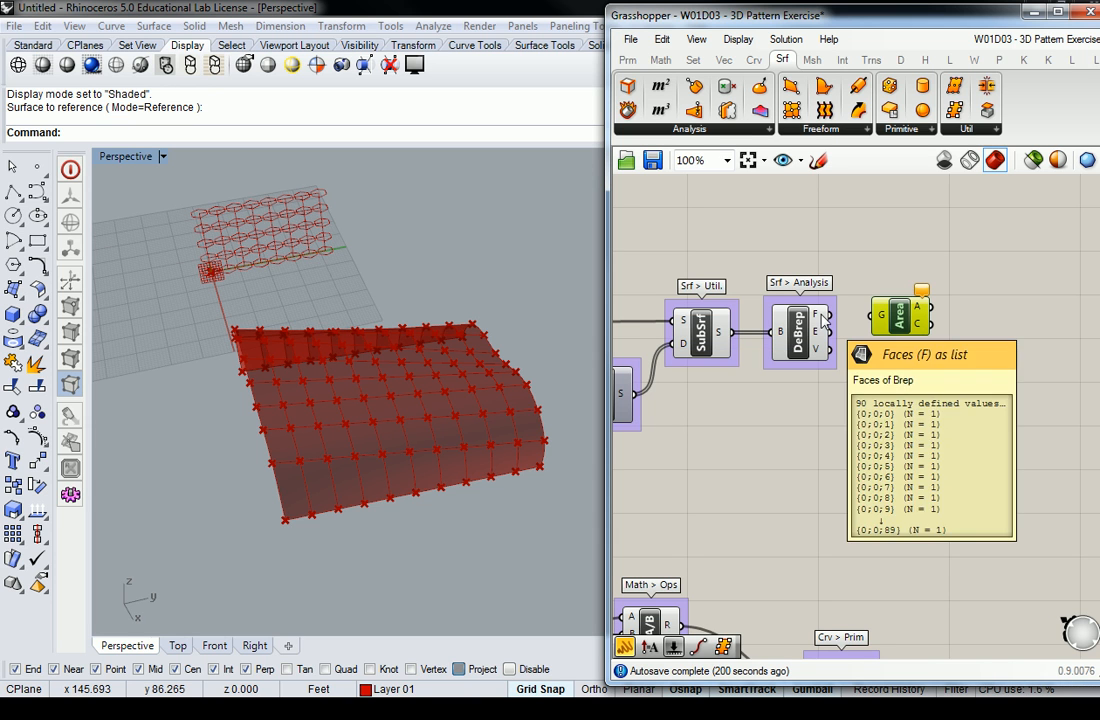
drag(838, 326, 872, 316)
right_drag(360, 410, 440, 333)
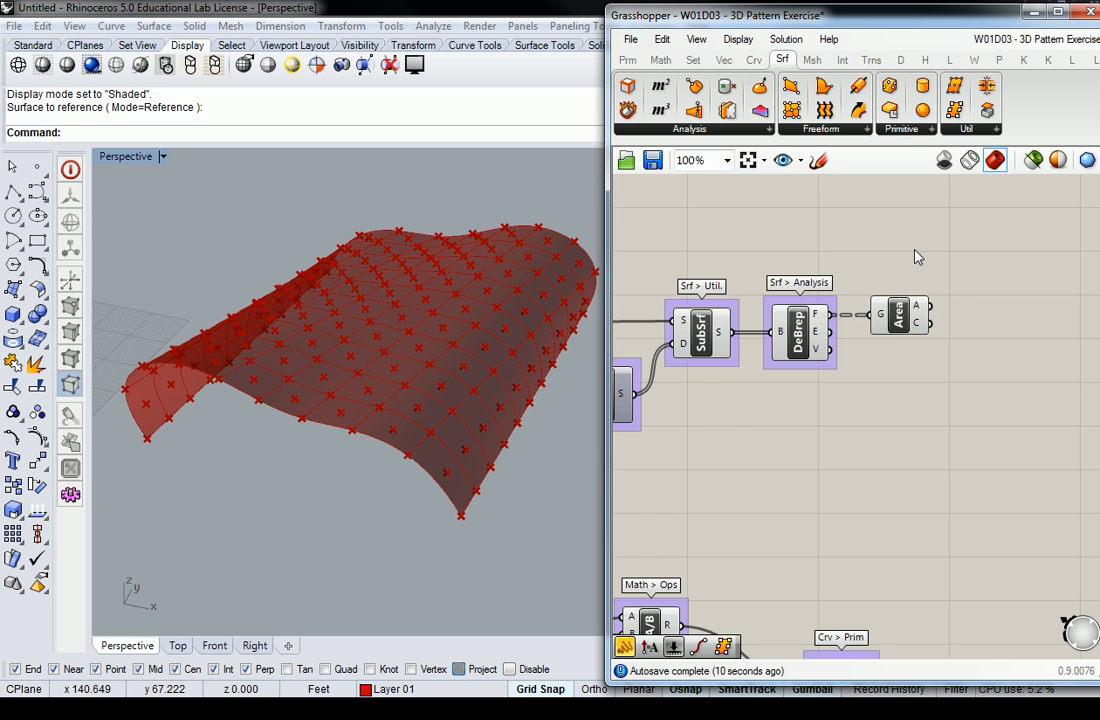
Move the Polygon component closer to the SqGrid component in the polygon grid definition.
scroll(916, 253, down, 2)
right_drag(827, 253, 943, 249)
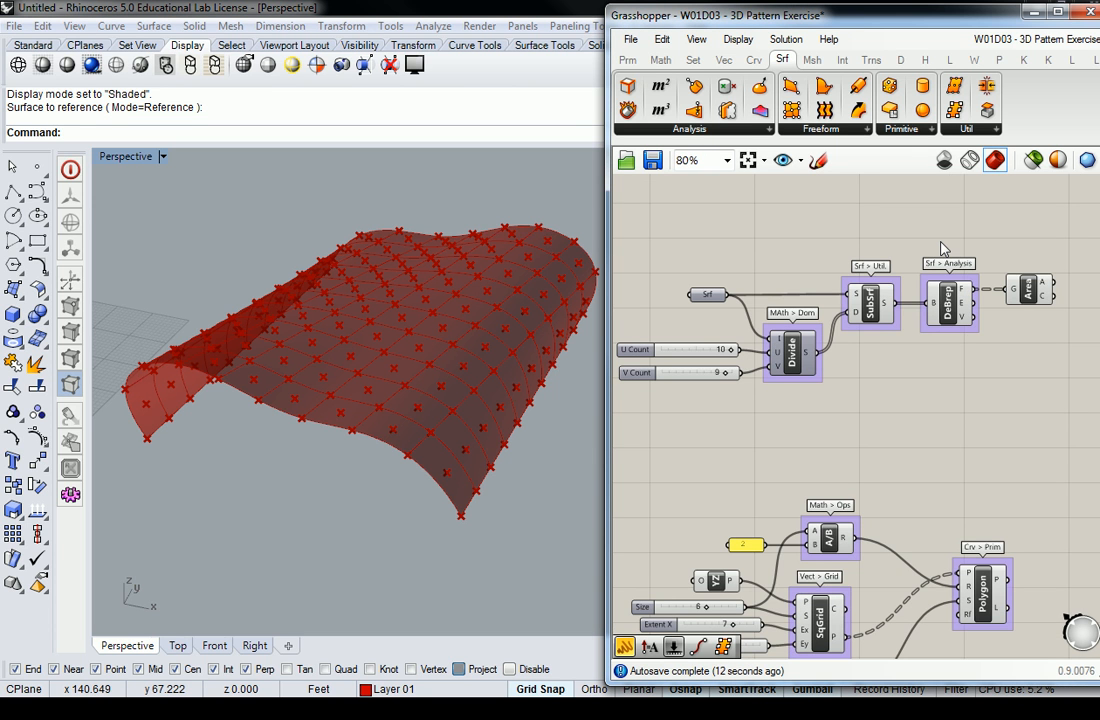
right_drag(993, 290, 859, 323)
right_drag(889, 514, 916, 449)
drag(878, 531, 822, 555)
click(925, 335)
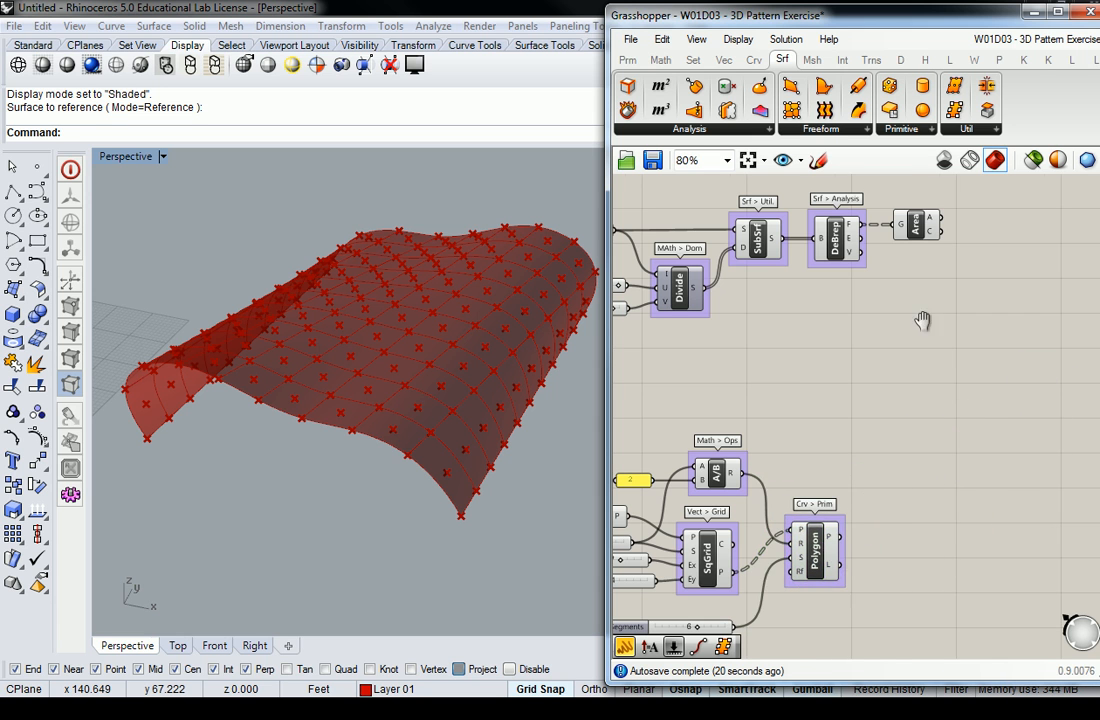
Put the Area component in its own group and label the group "Srf > Analysis".
right_drag(925, 335, 892, 373)
click(870, 338)
key(ctrl+g)
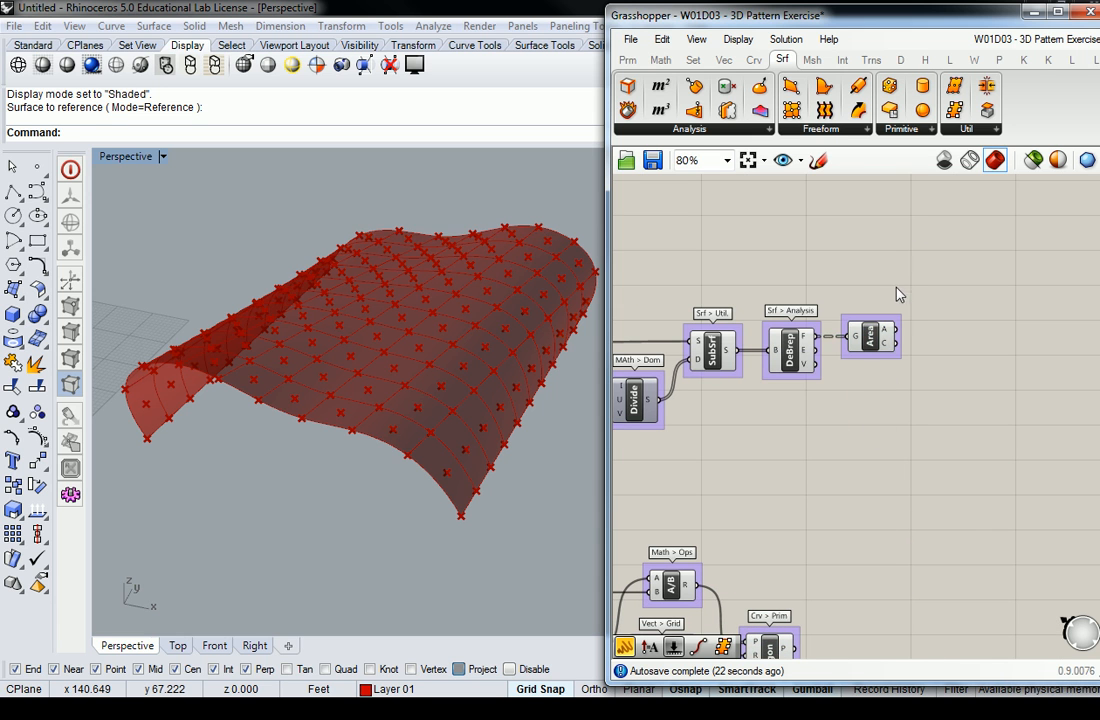
right_click(887, 320)
text(S)
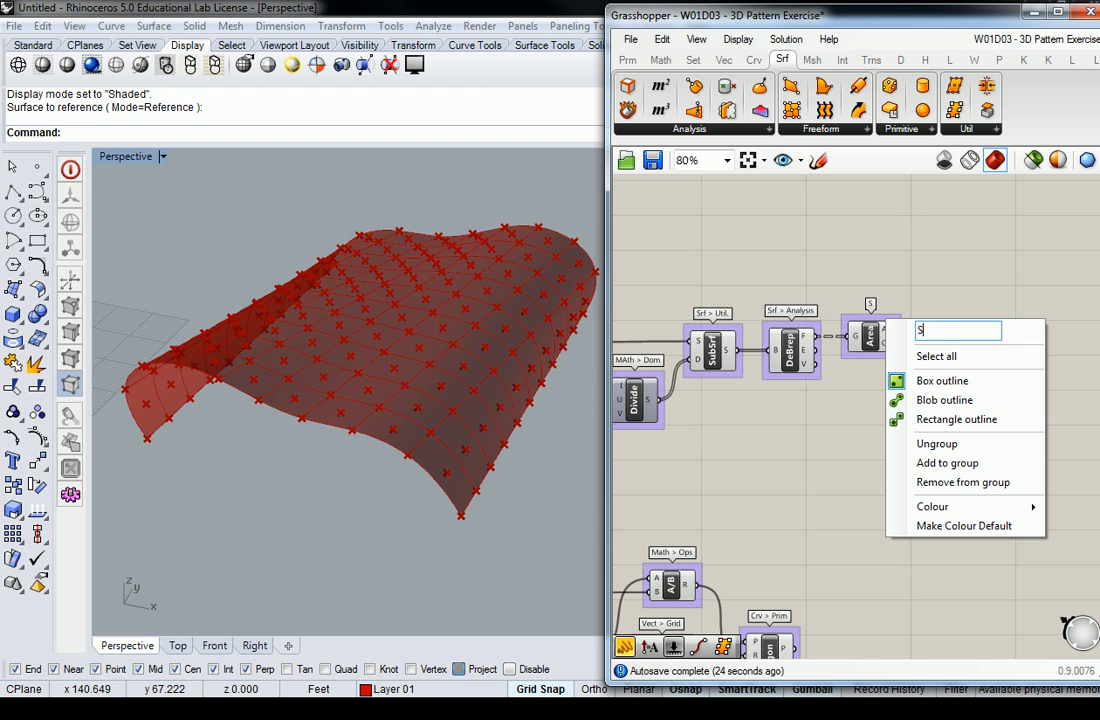
text(rf > A)
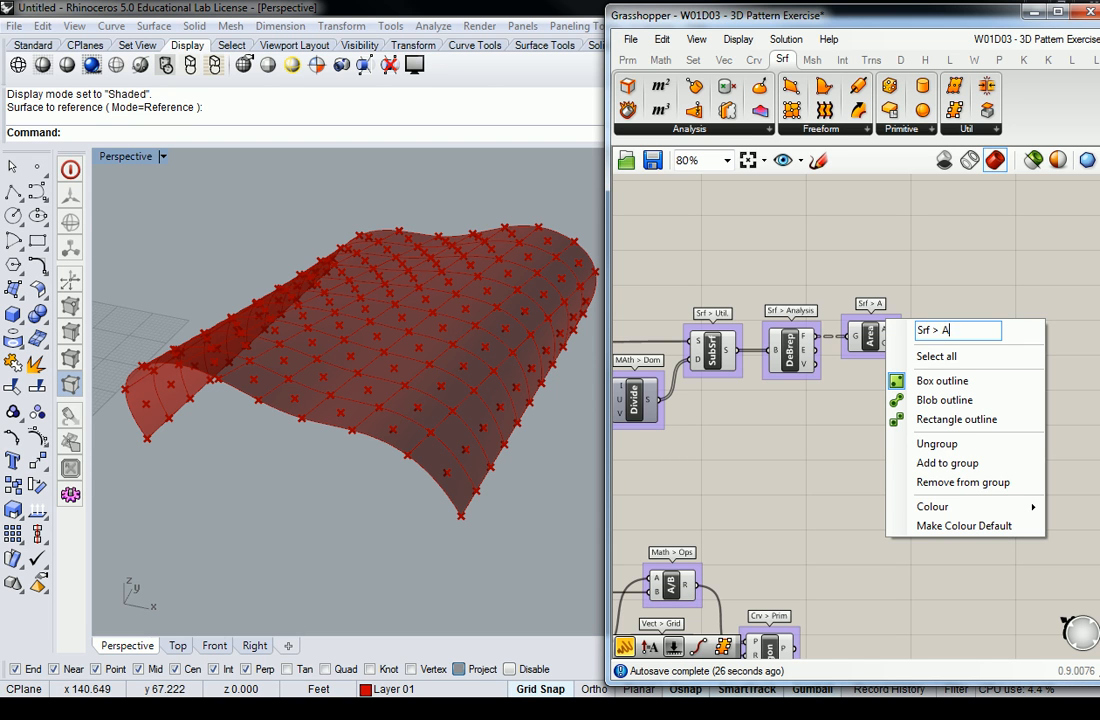
text(nalysis)
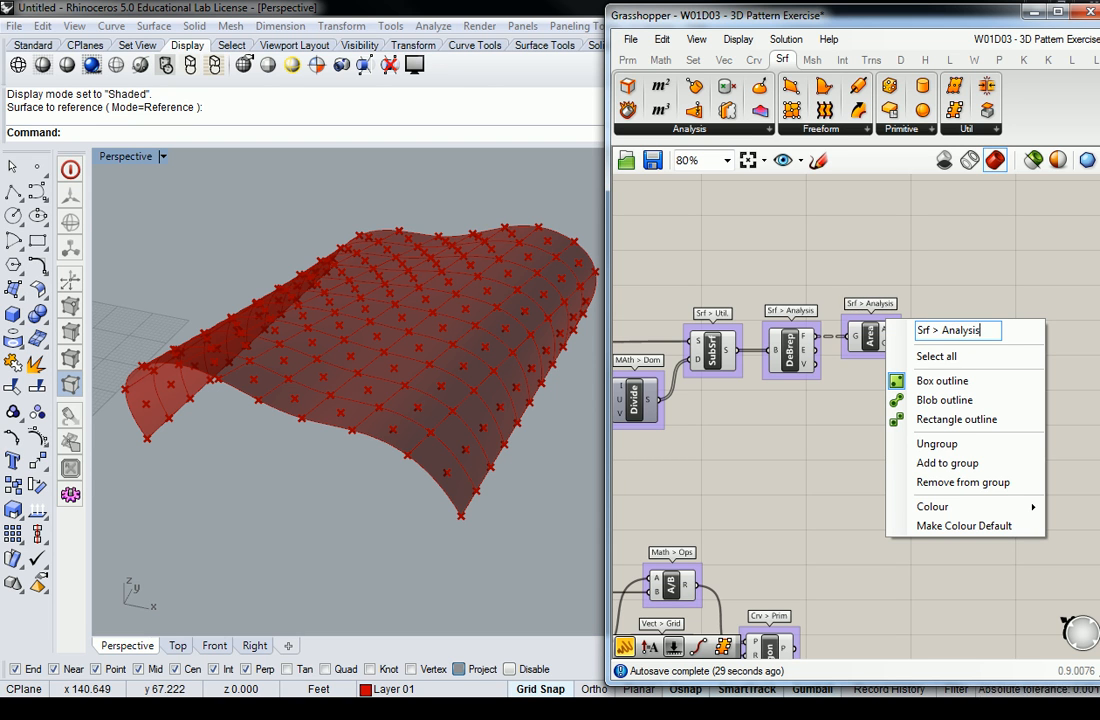
Move the whole polygon grid definition further right and slightly up, beneath the surface subdivision components.
click(914, 250)
right_drag(445, 365, 363, 361)
scroll(204, 267, up, 4)
scroll(205, 268, down, 4)
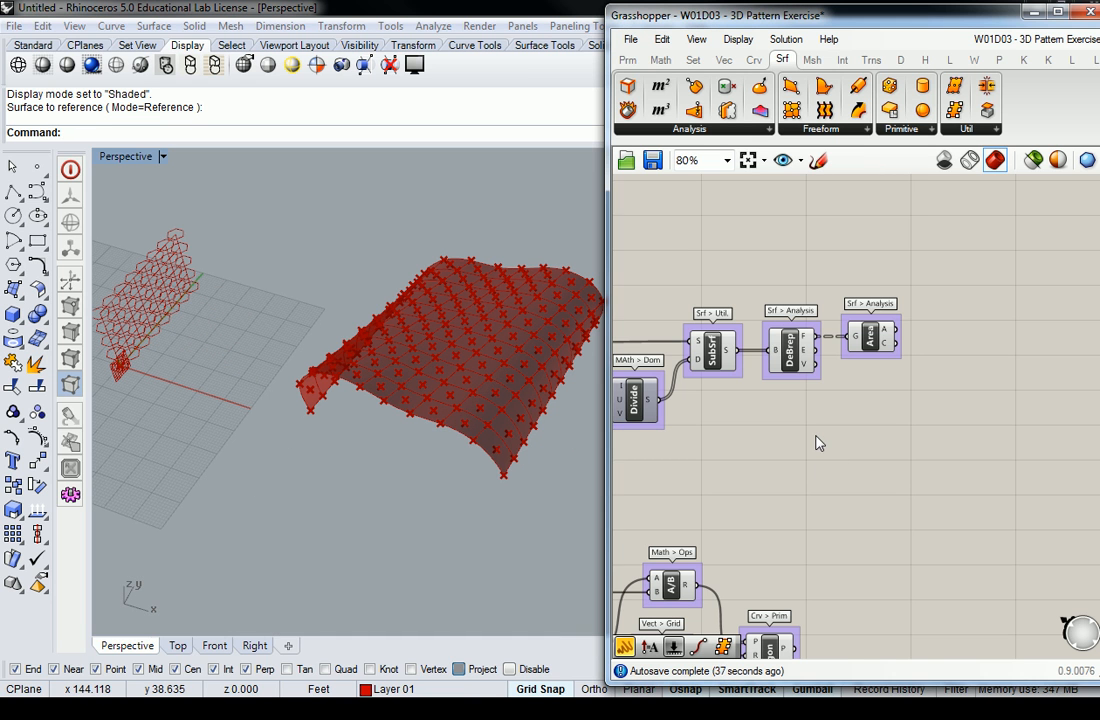
right_drag(818, 442, 857, 378)
scroll(872, 400, down, 3)
scroll(907, 435, up, 3)
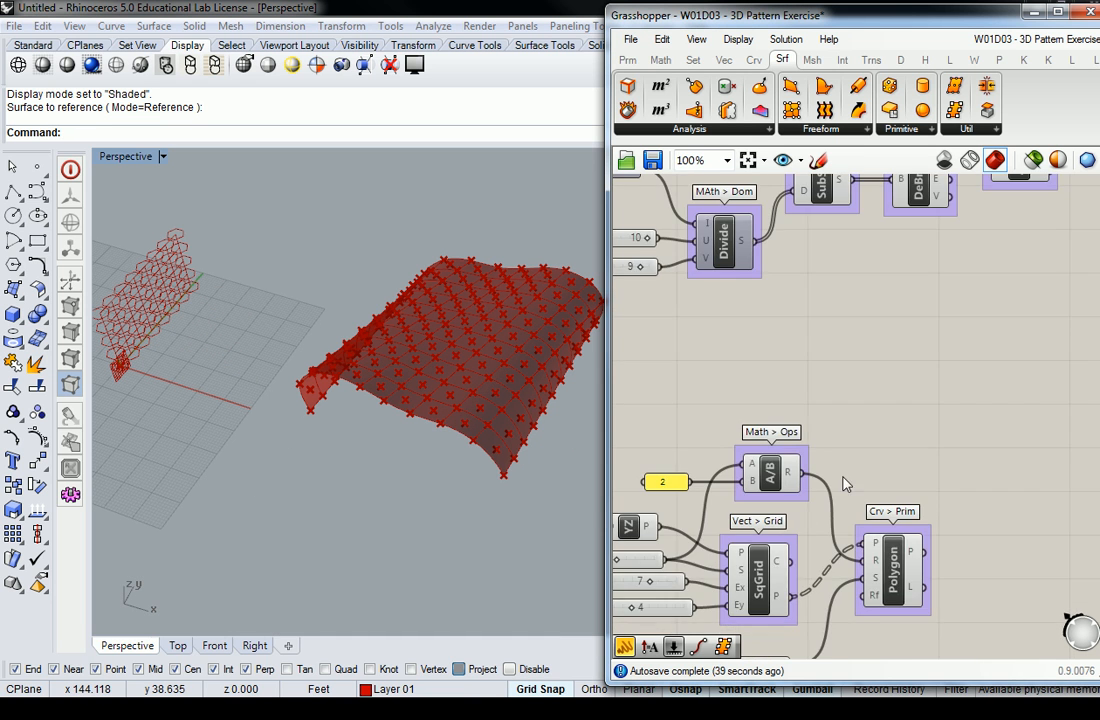
scroll(935, 420, down, 2)
drag(992, 393, 645, 604)
drag(808, 528, 900, 496)
click(969, 391)
scroll(969, 449, up, 2)
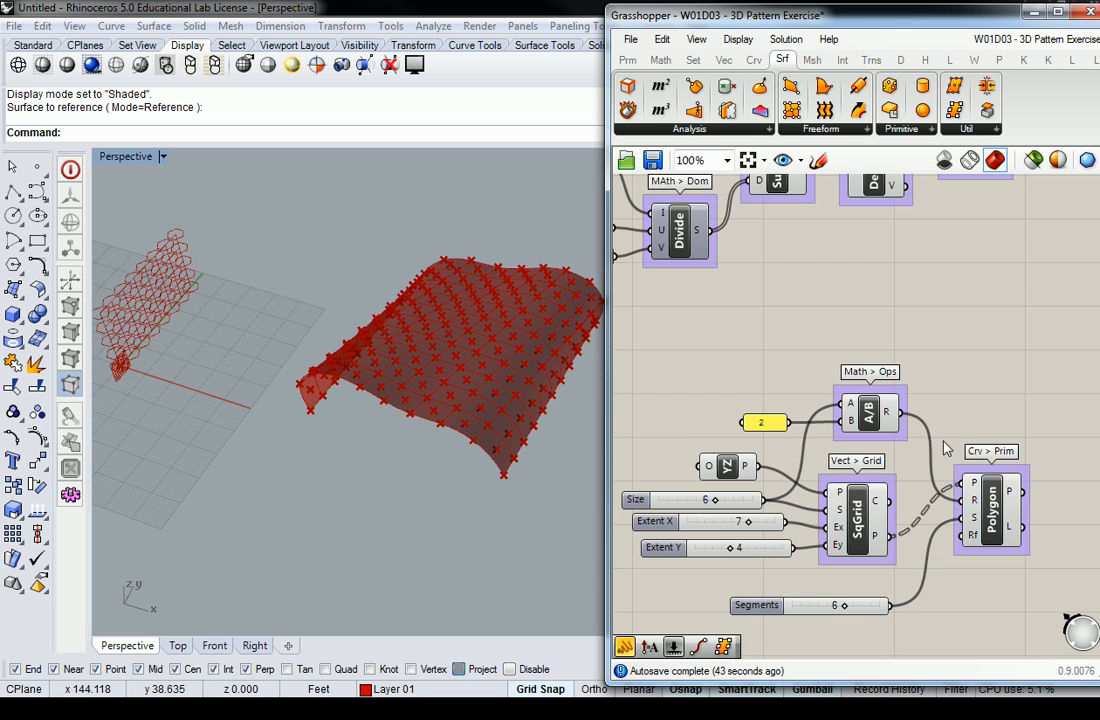
Move the Polygon component farther away from the SqGrid component in the polygon grid definition.
right_drag(925, 505, 905, 458)
drag(889, 424, 703, 512)
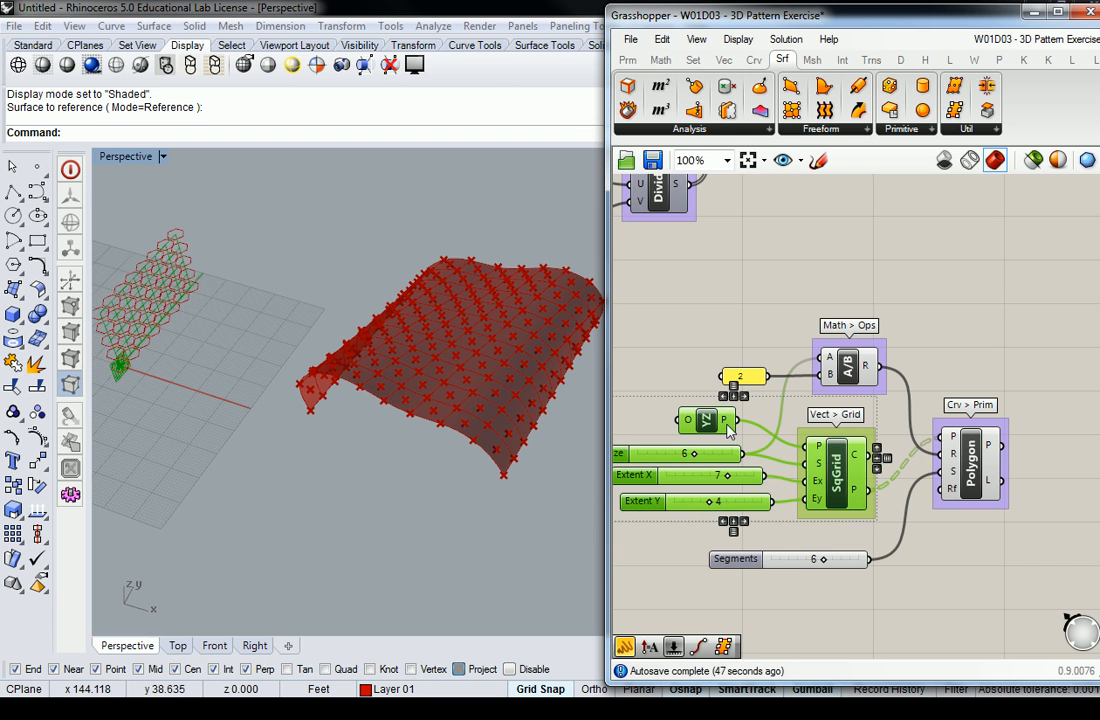
drag(983, 478, 1090, 448)
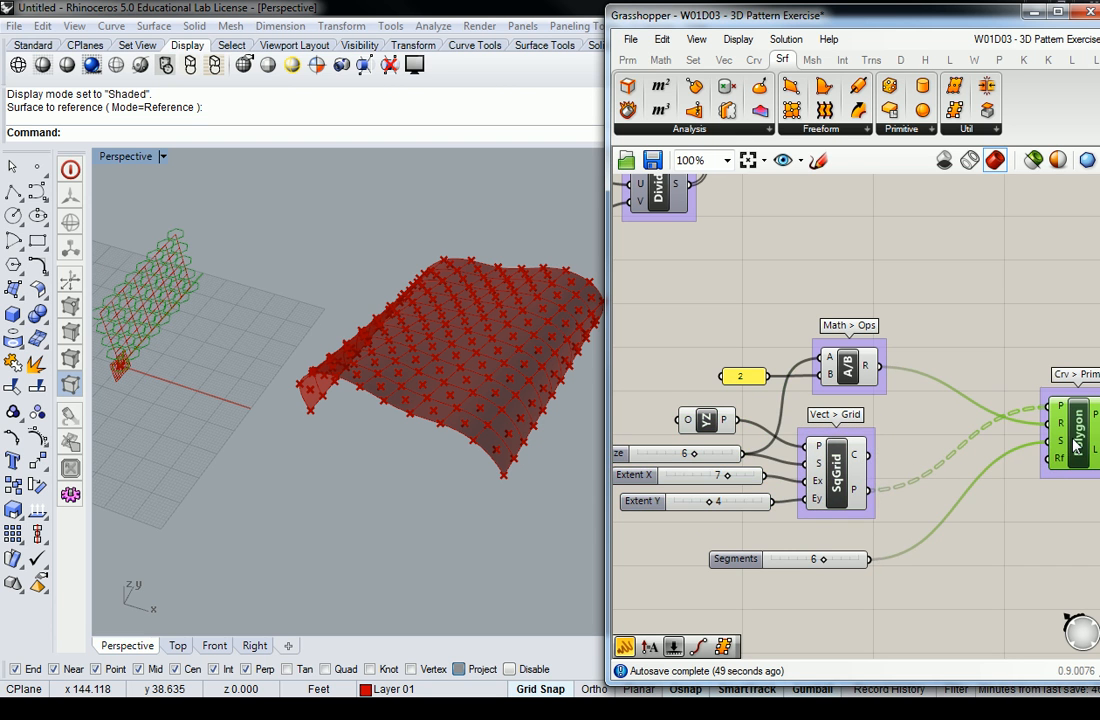
right_drag(1090, 448, 888, 455)
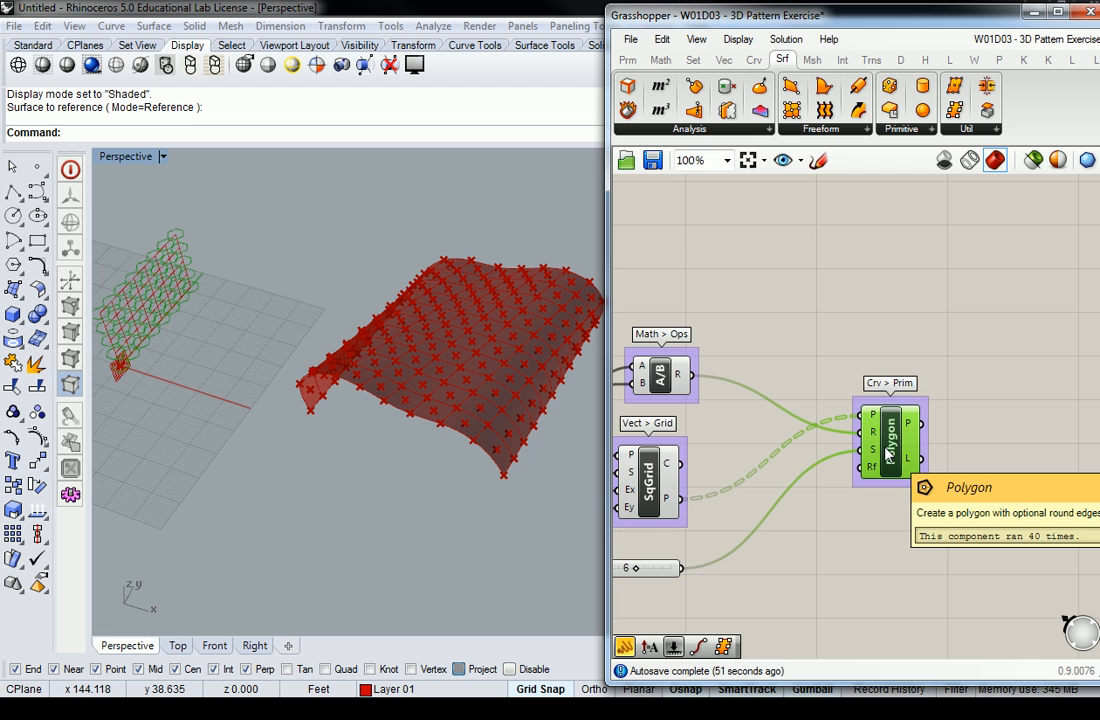
Examine the A/B division and its value panel, and look over the Area component's outputs.
right_drag(728, 320, 886, 329)
drag(884, 325, 699, 420)
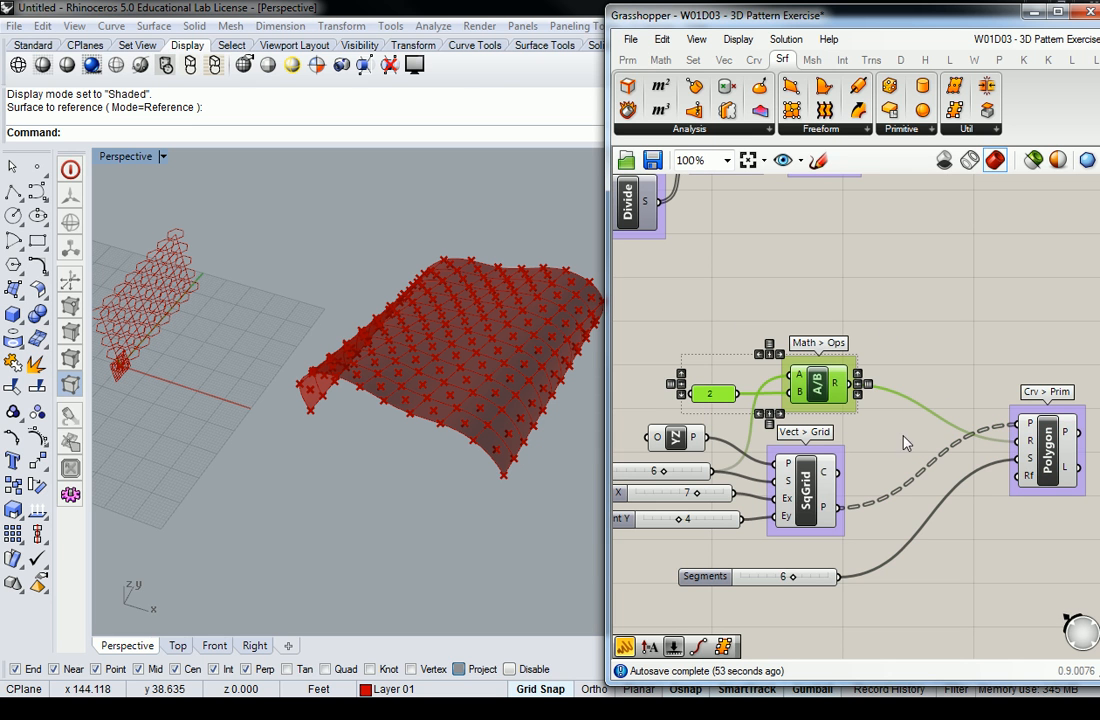
scroll(785, 388, down, 3)
scroll(930, 485, up, 2)
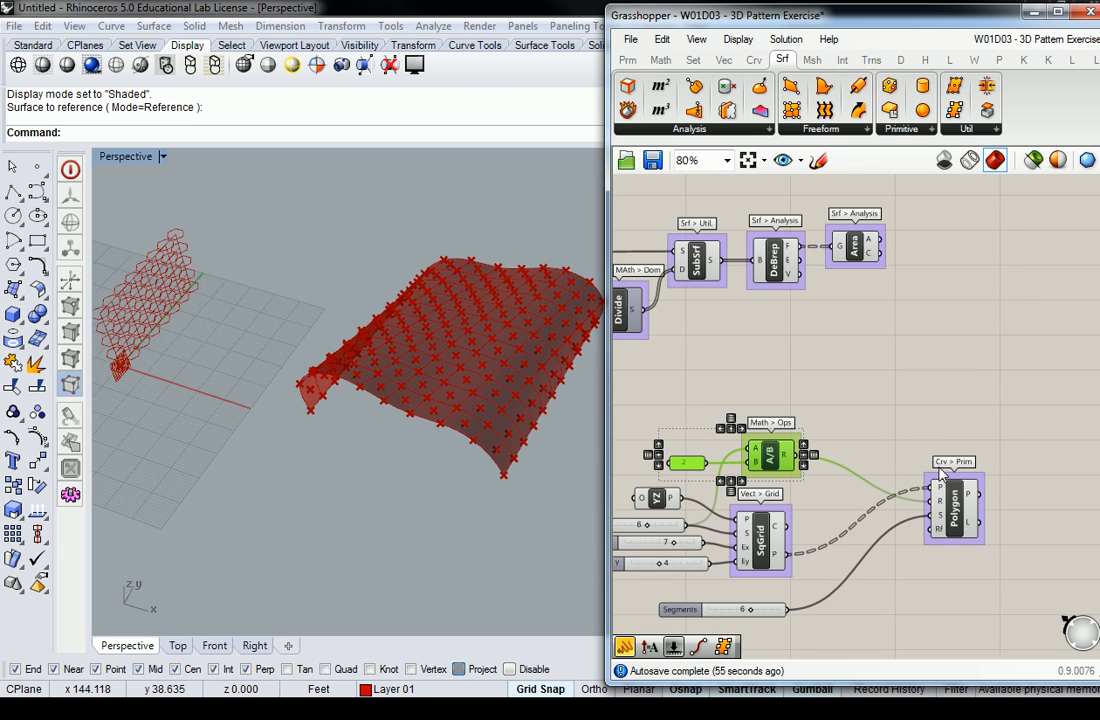
right_drag(941, 337, 933, 373)
click(884, 308)
scroll(884, 308, up, 3)
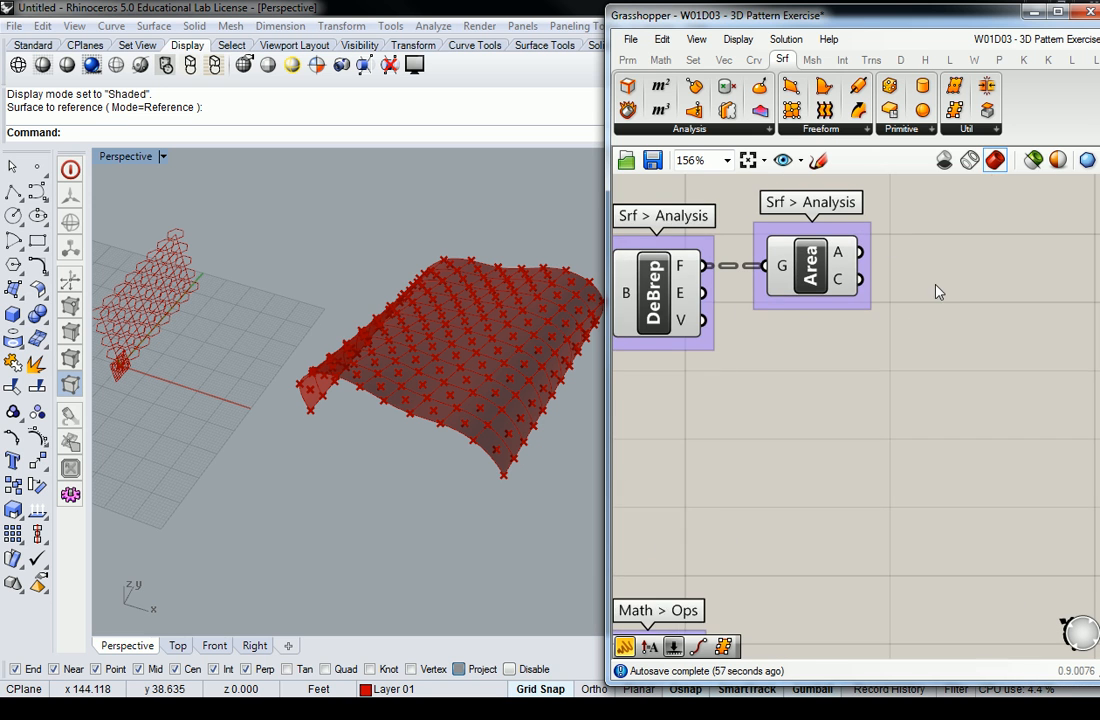
right_drag(935, 295, 908, 331)
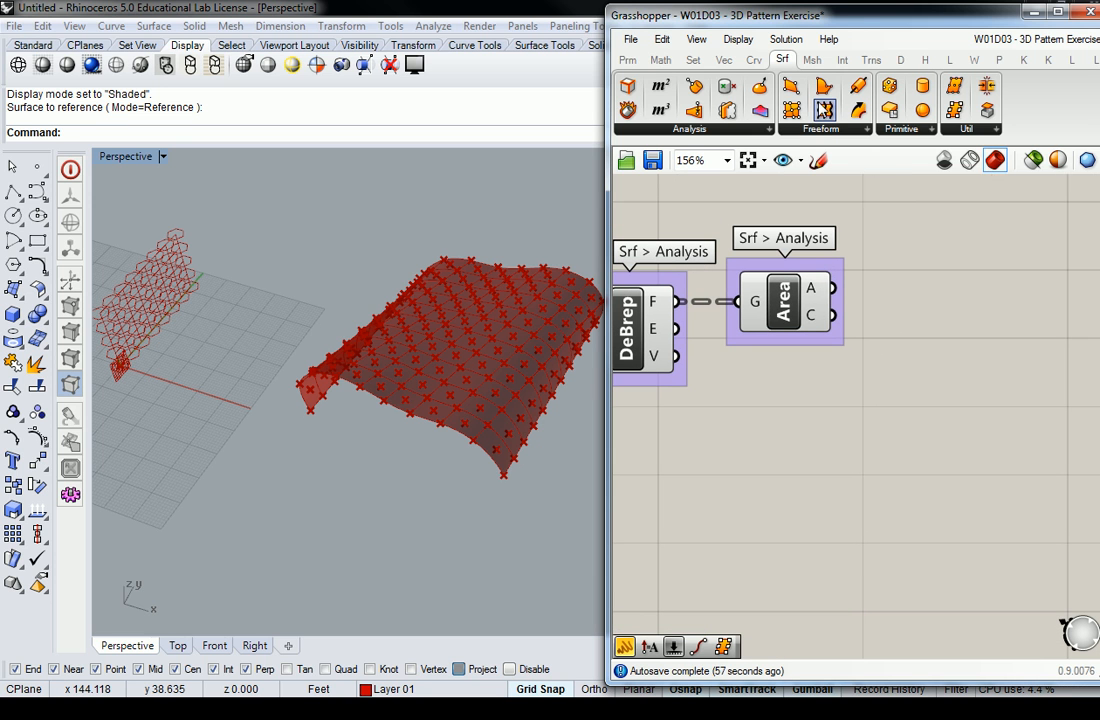
Try a Face Normals component, found by searching for "normal", below the Area component.
click(756, 60)
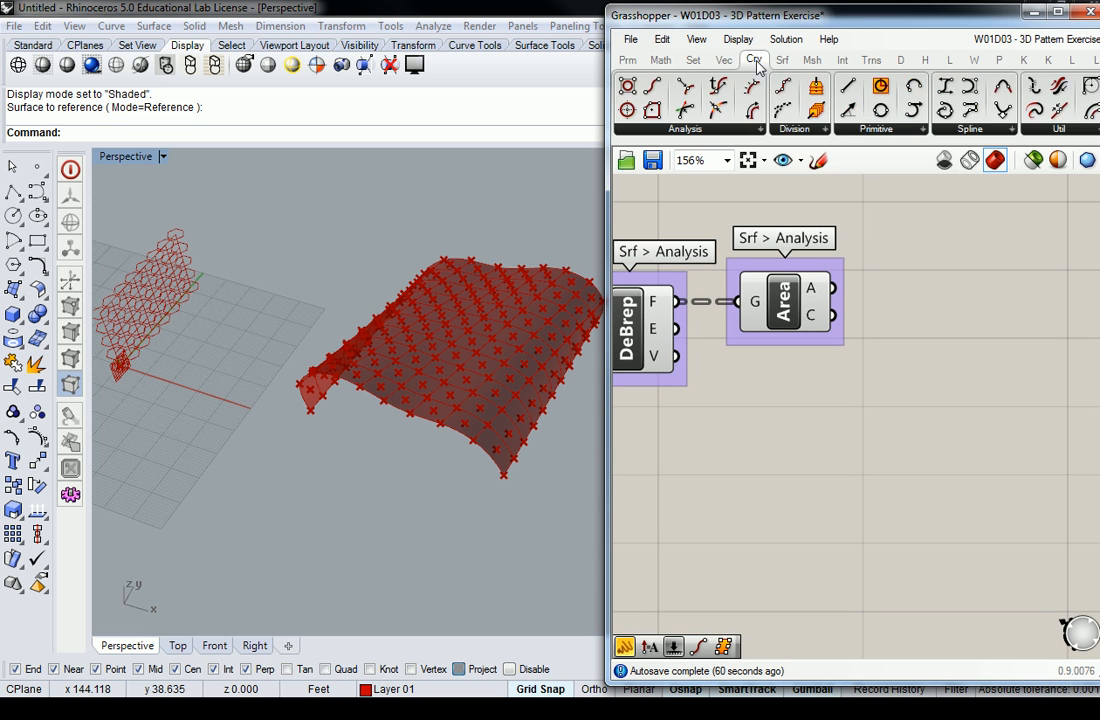
click(913, 130)
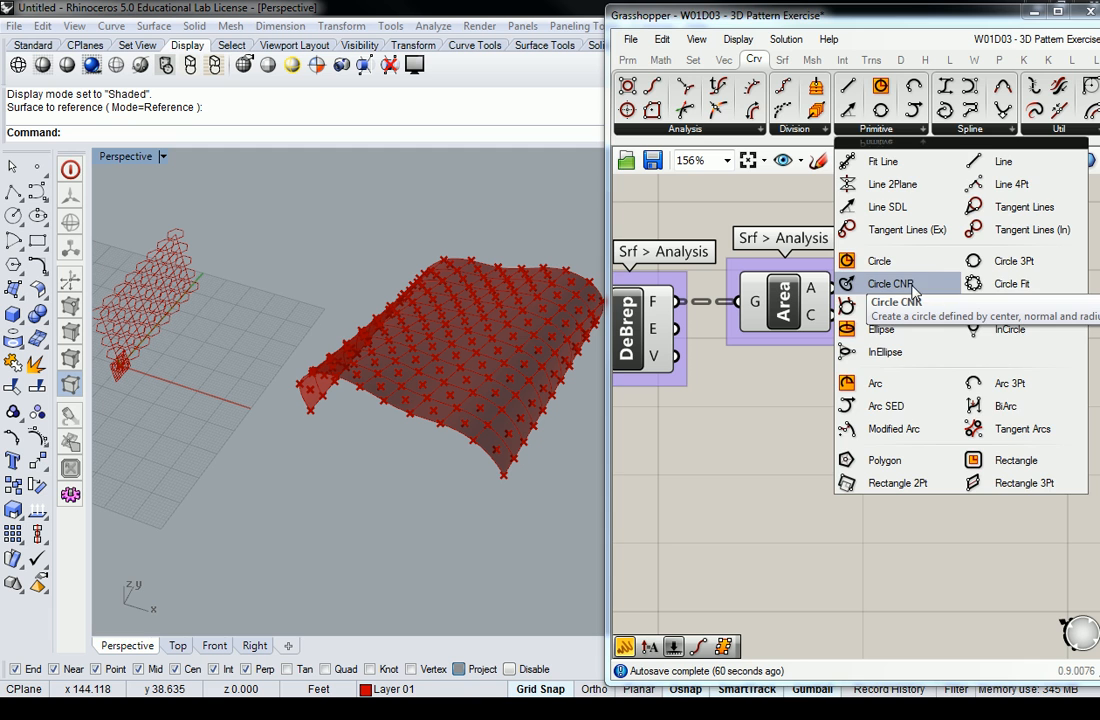
click(805, 391)
double_click(832, 473)
text(normal)
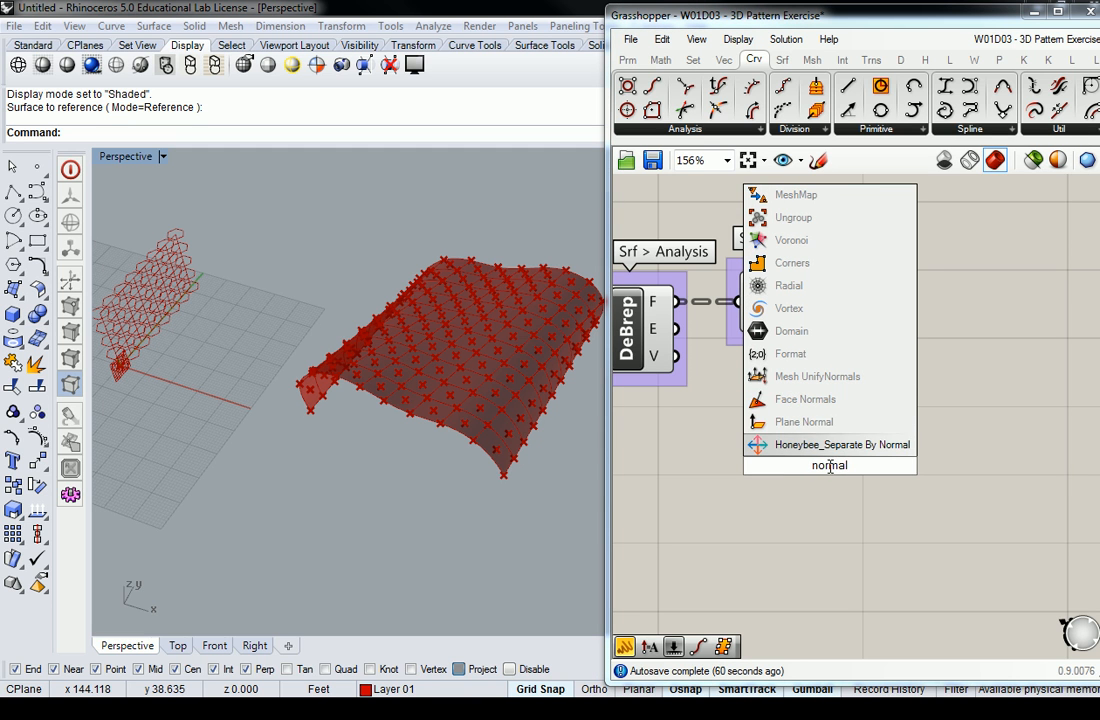
click(785, 399)
click(830, 469)
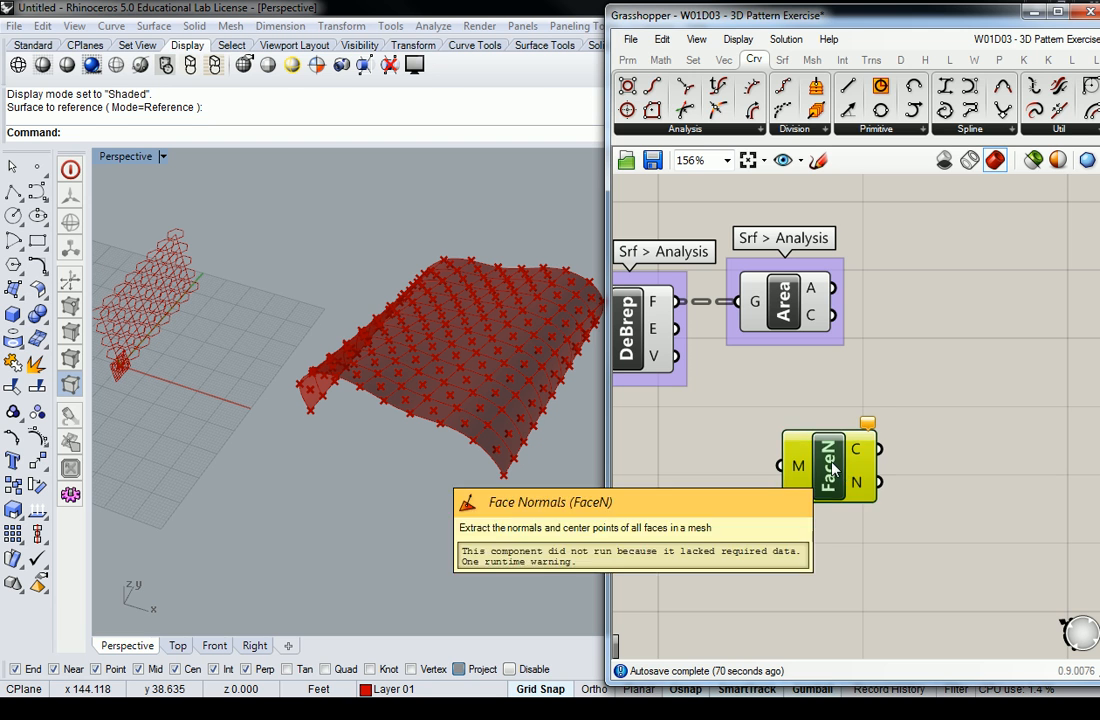
key(Delete)
Look through the curve primitives and the components matching "normal", and inspect the Area component's Centroid output.
double_click(868, 457)
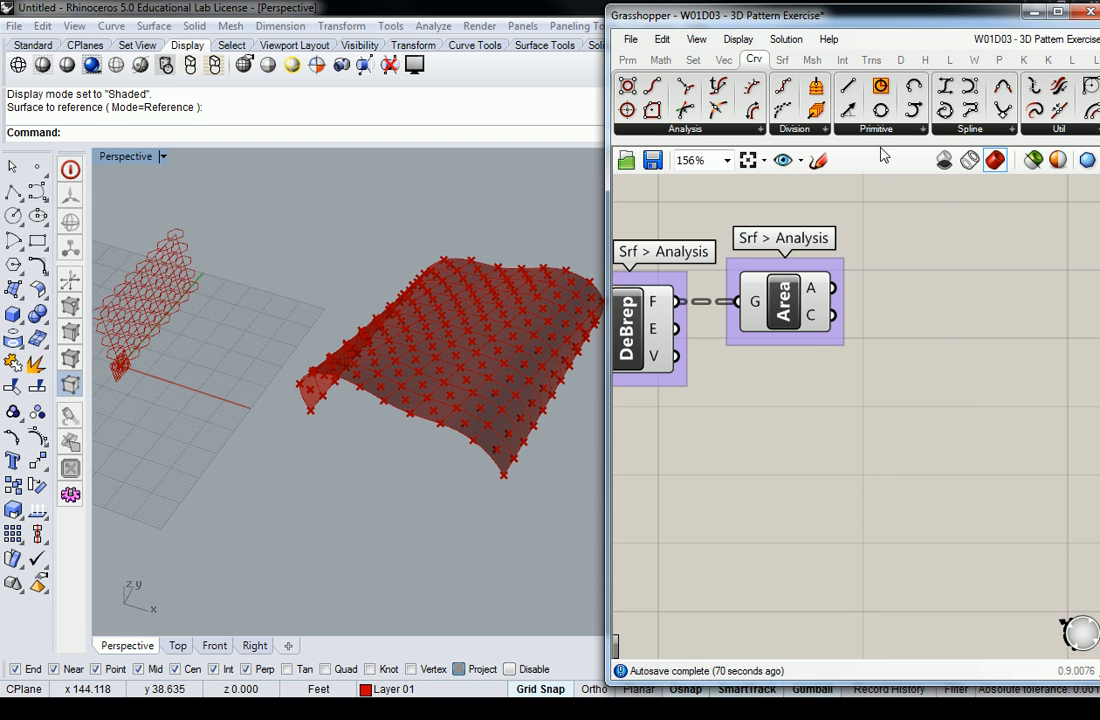
click(884, 135)
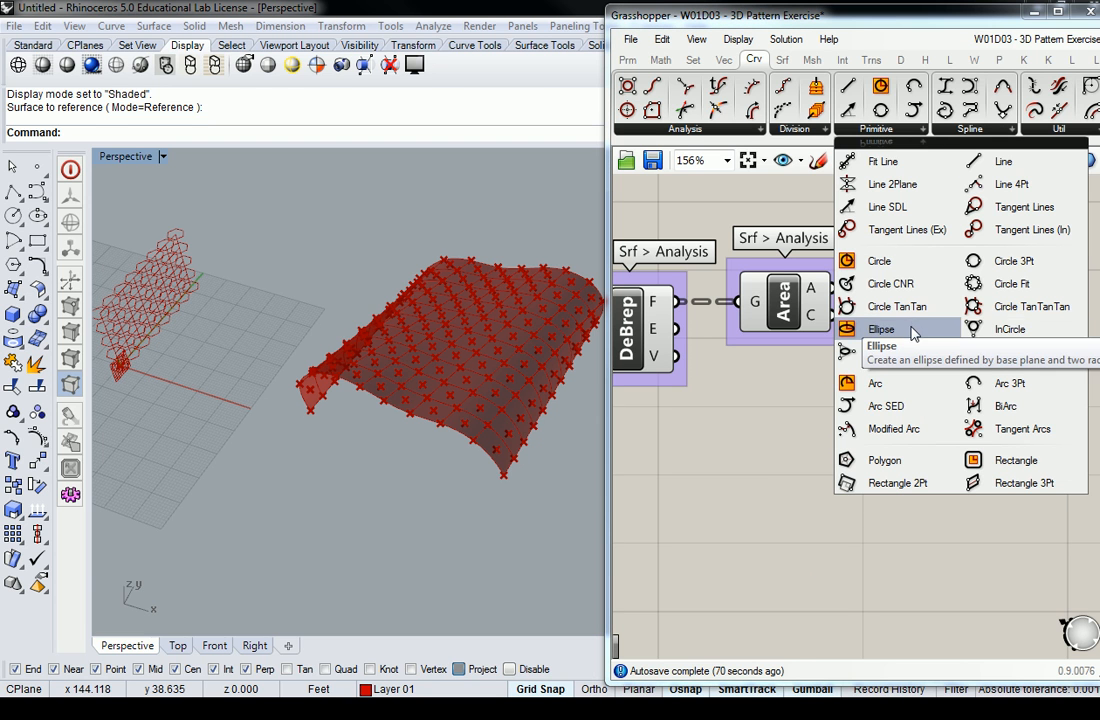
double_click(805, 422)
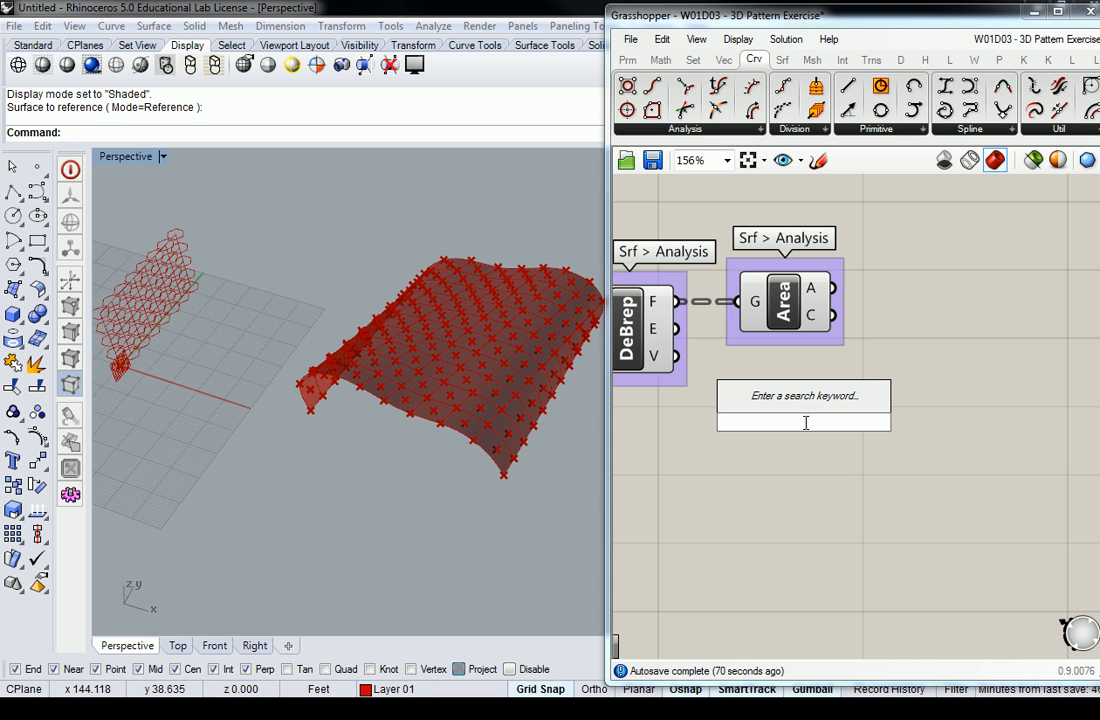
text(normal)
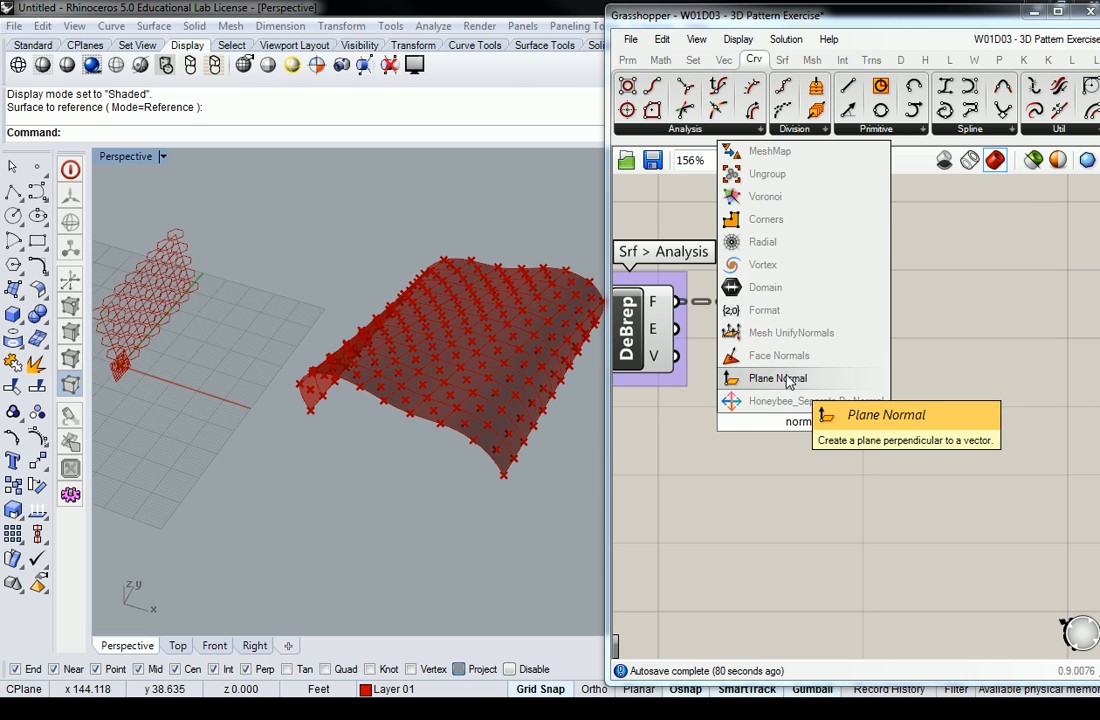
click(950, 379)
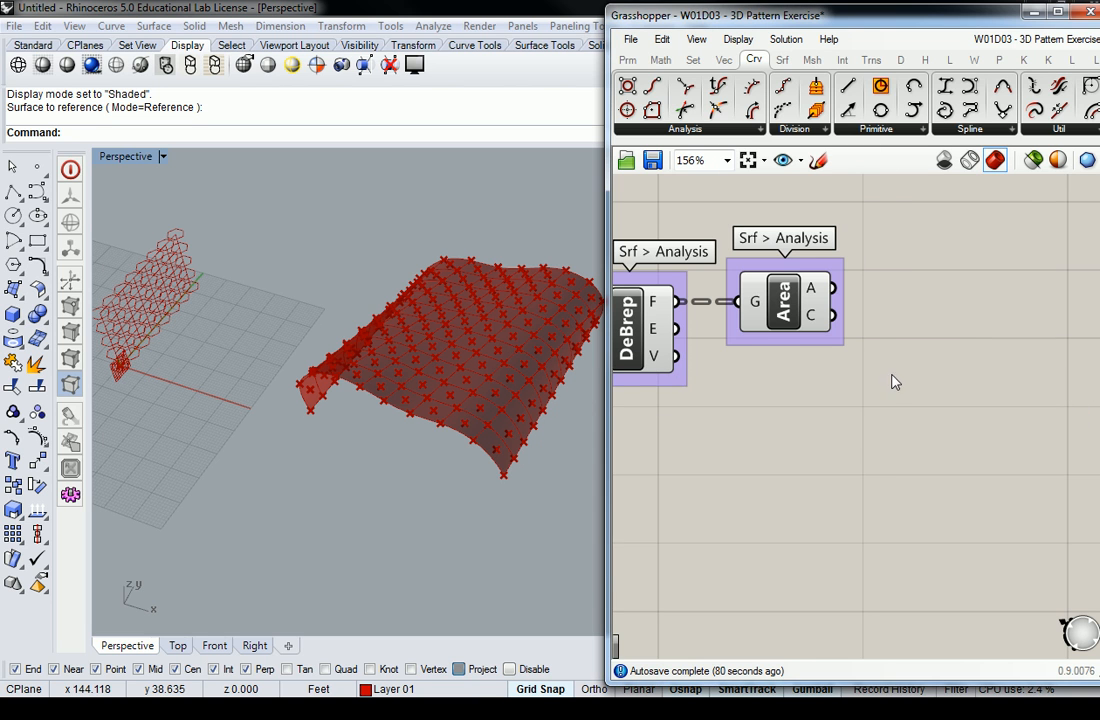
scroll(898, 327, down, 3)
right_drag(908, 308, 878, 331)
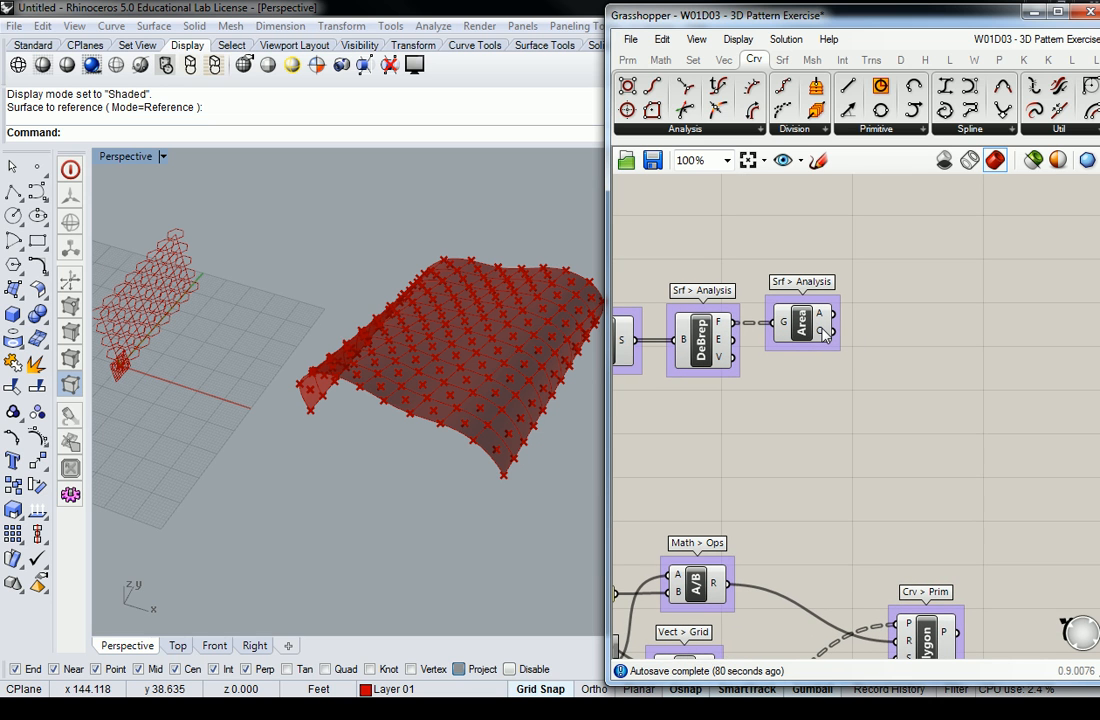
mouse_move(824, 335)
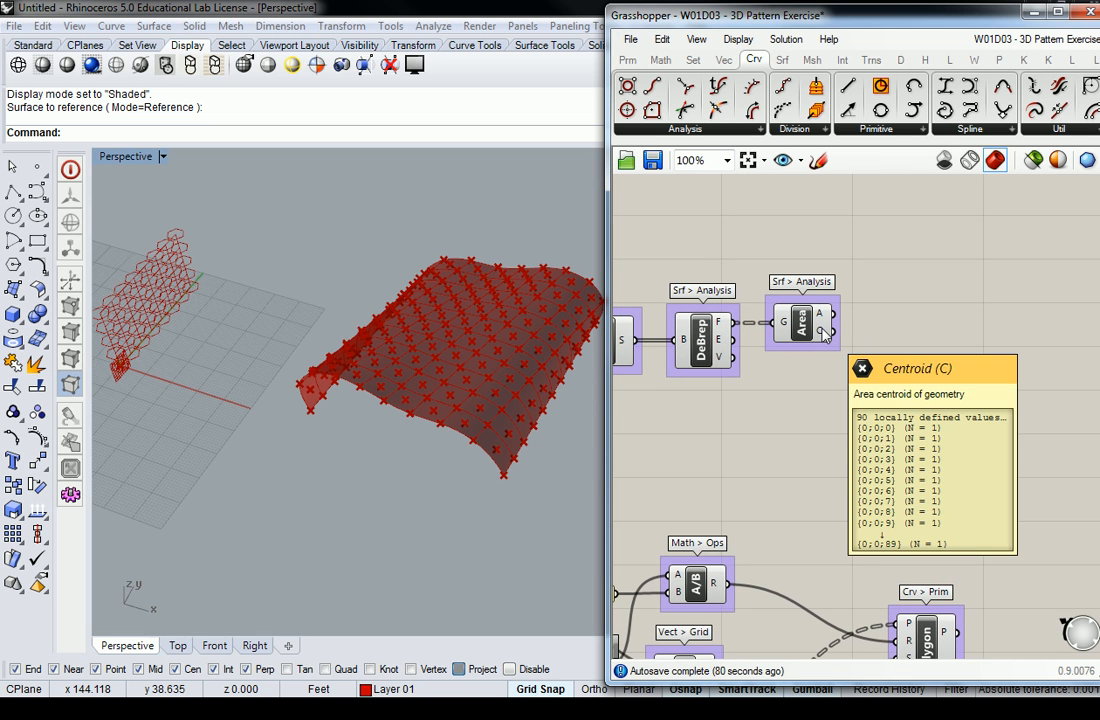
Add a new Polygon curve primitive component to the canvas beside the Area component.
click(878, 130)
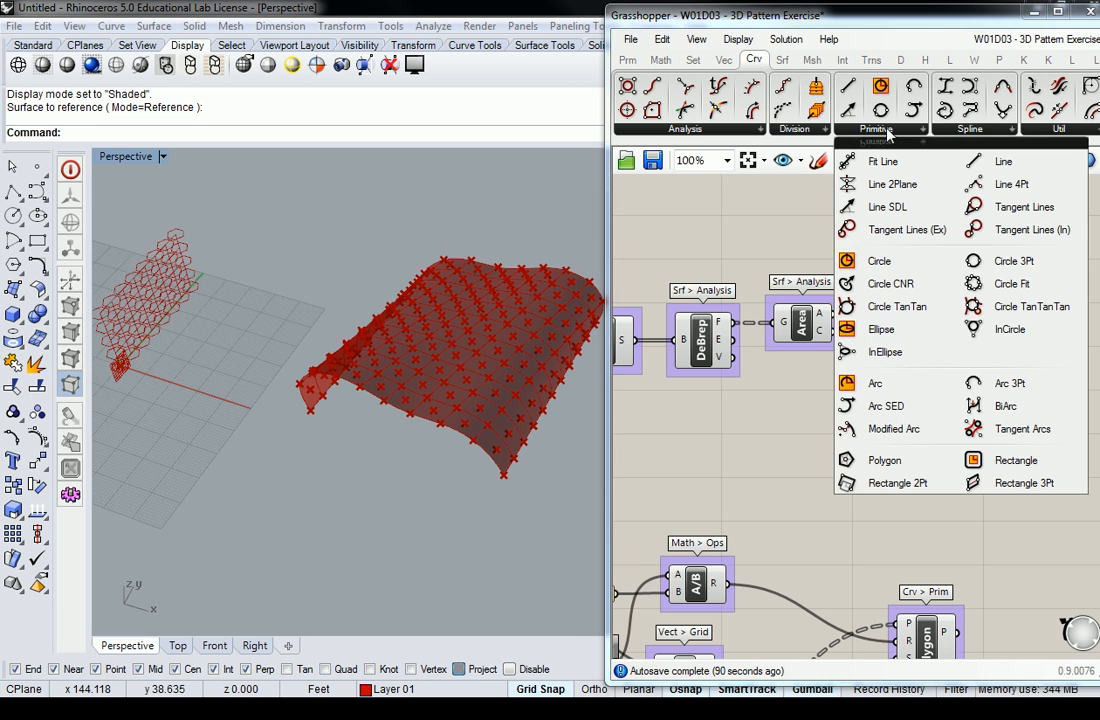
click(882, 461)
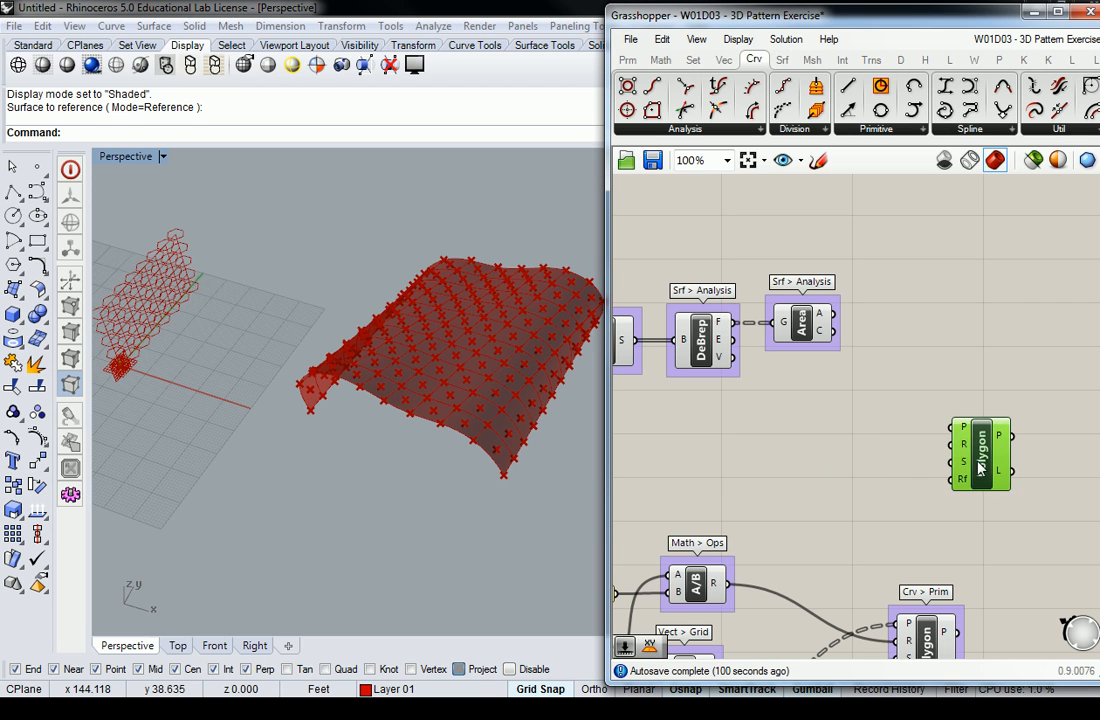
click(960, 350)
scroll(980, 336, up, 2)
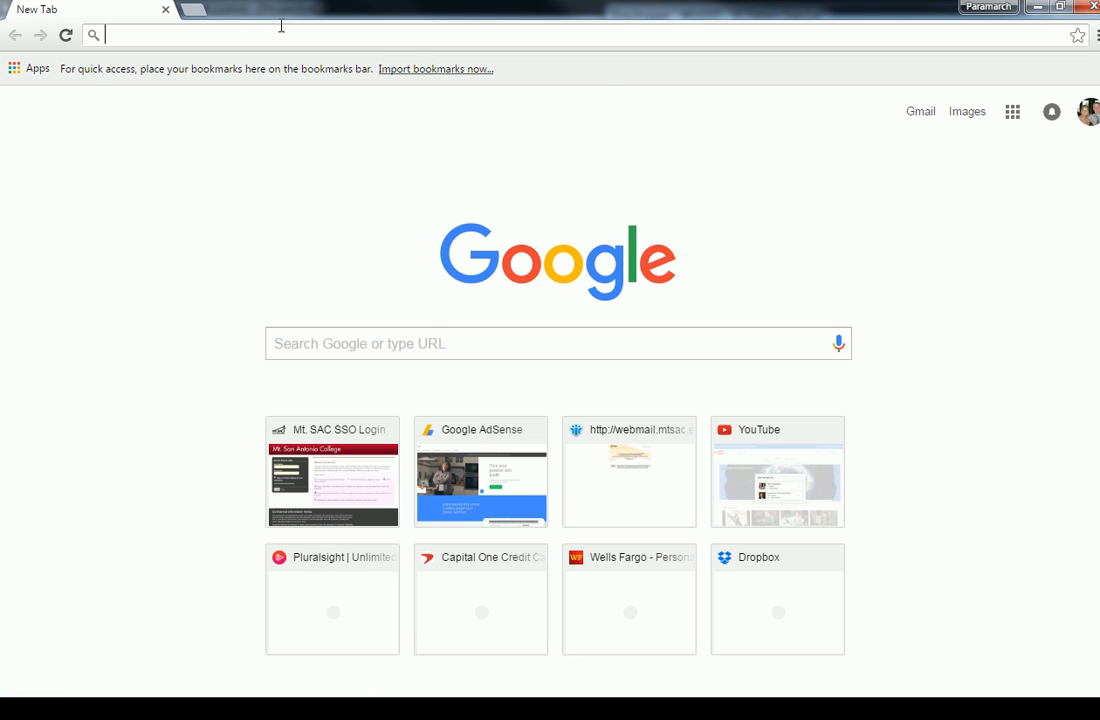
Switch to the Chrome browser, search Google for "surface normal" and open the first image result.
text(surface normal)
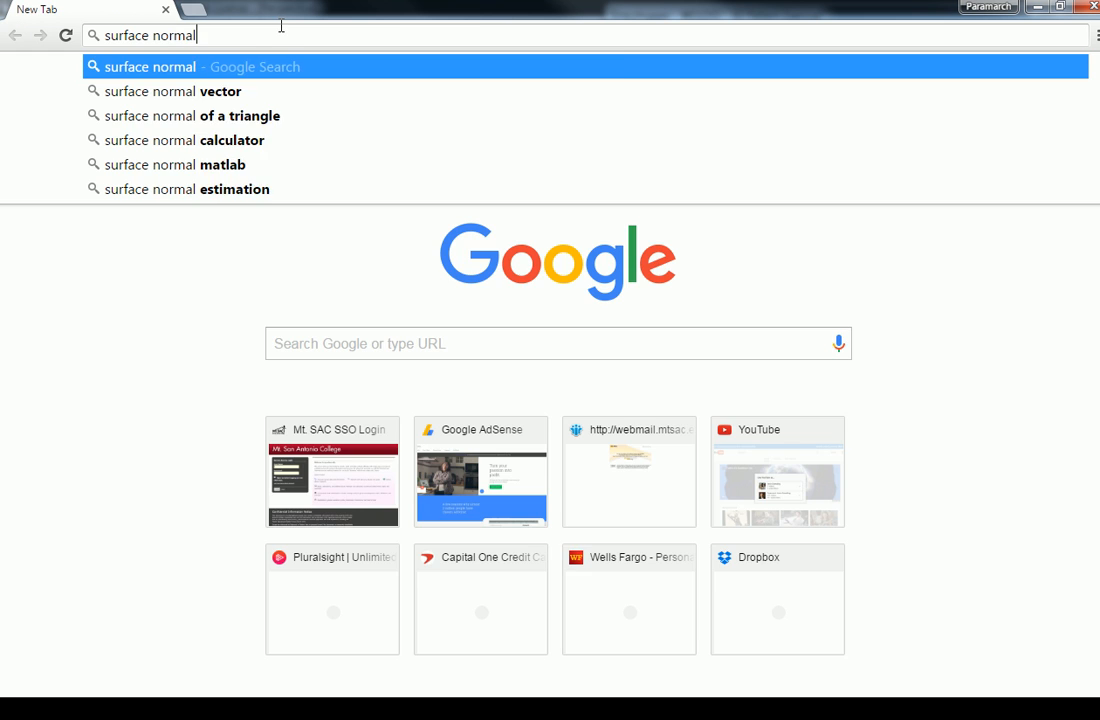
key(Return)
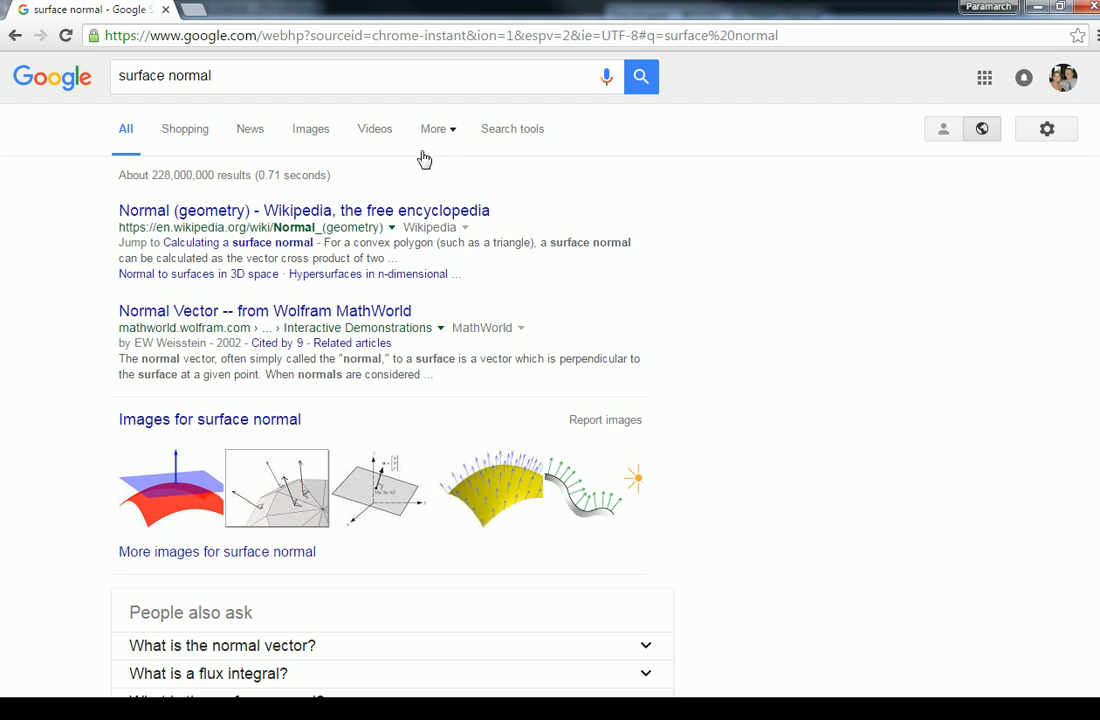
click(190, 485)
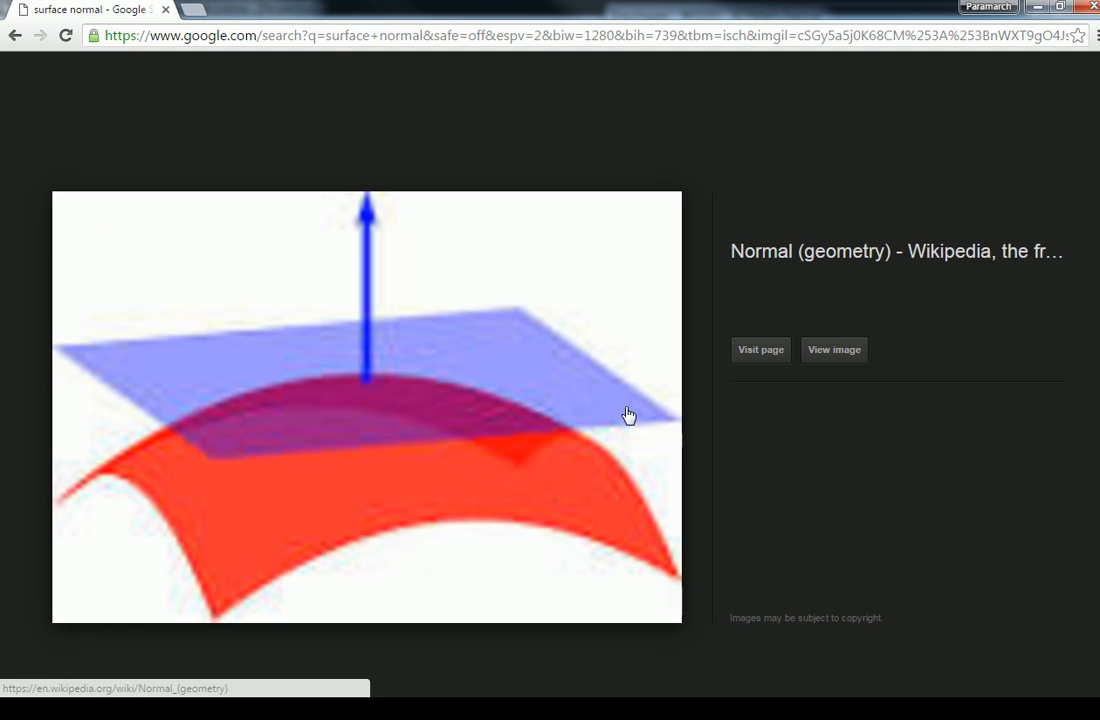
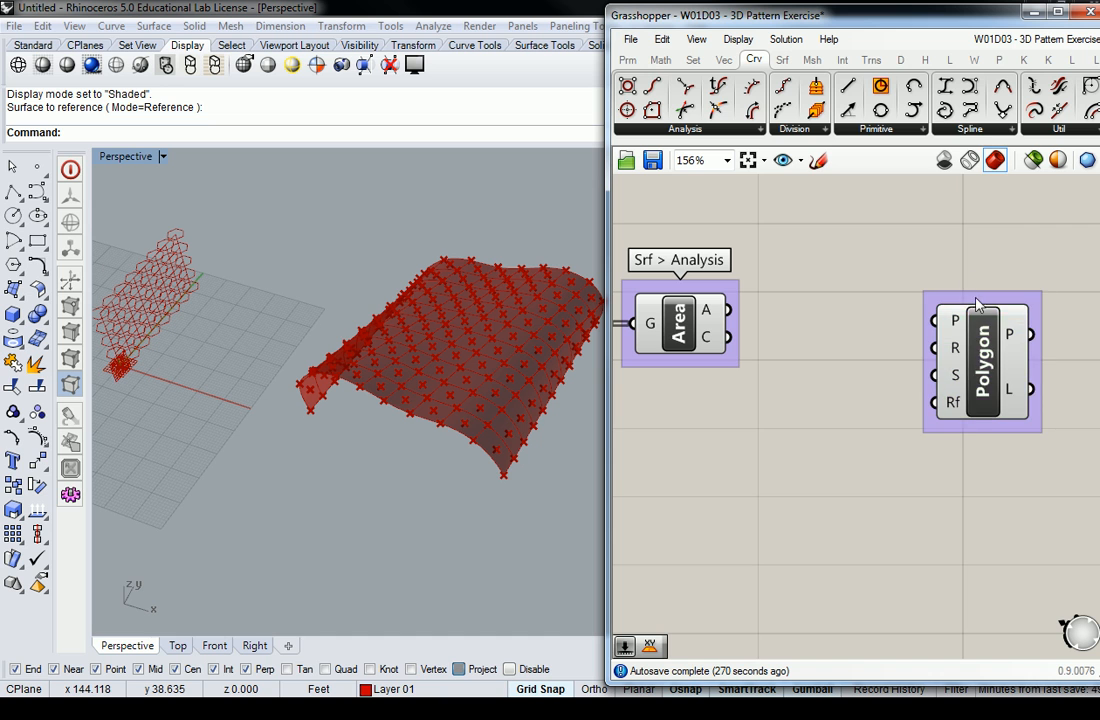
Label the new Polygon component's group "Crv > Prim" and move the component a little farther from Area.
text(Crv > Prim)
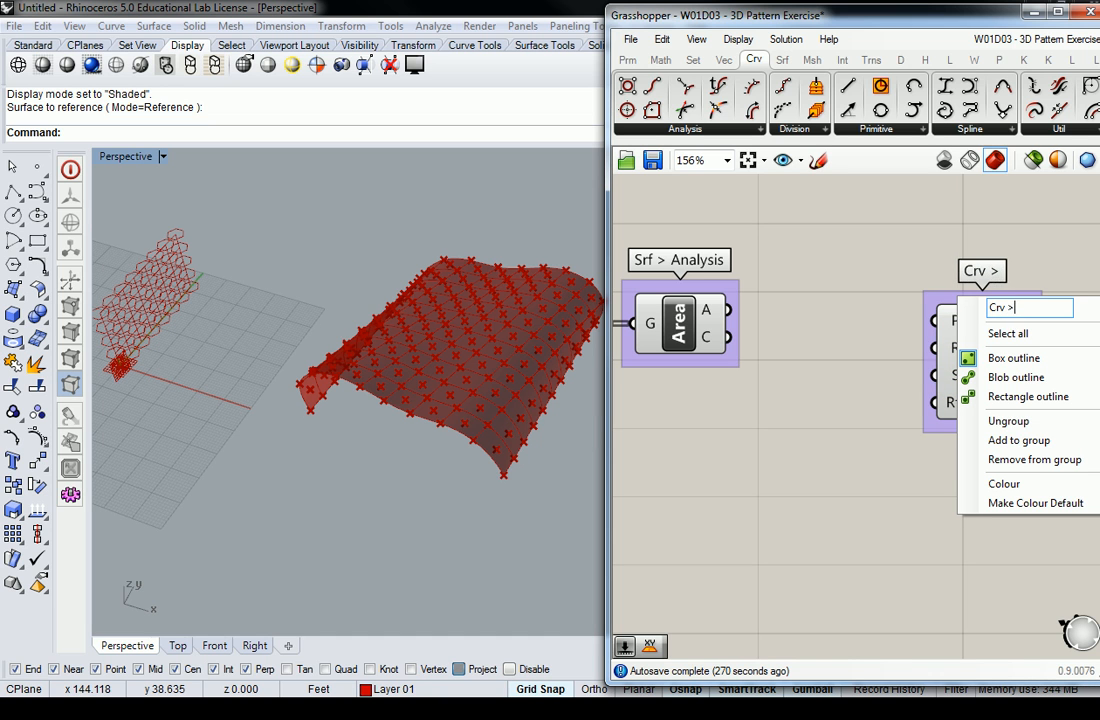
click(936, 295)
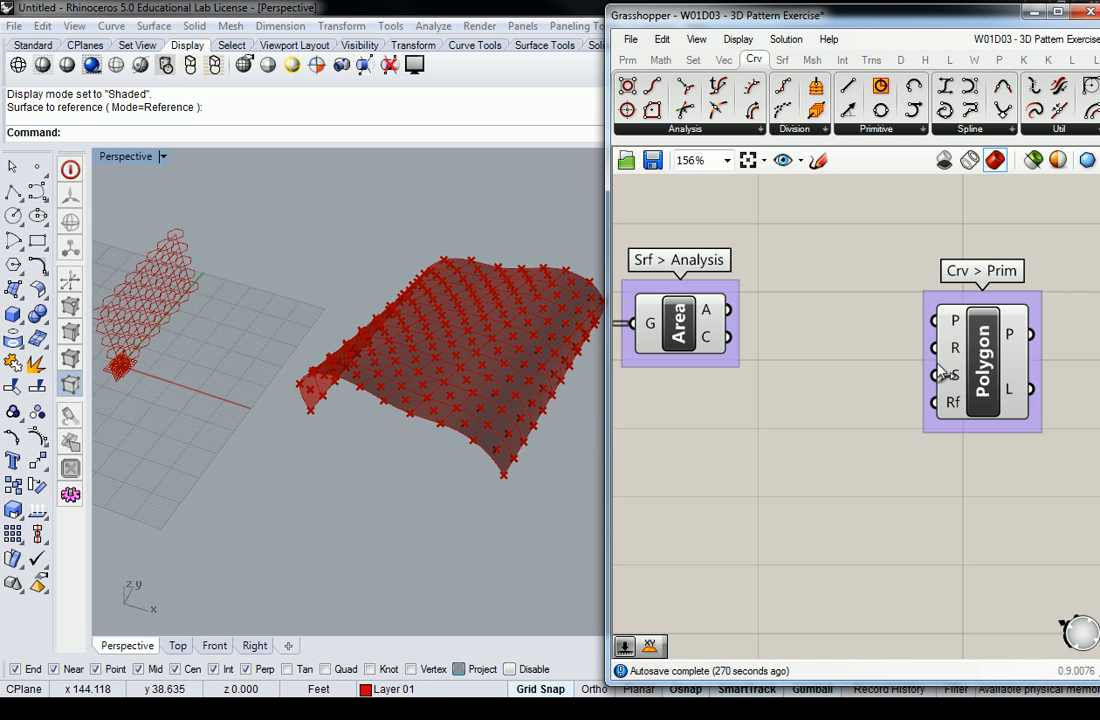
drag(957, 374, 1020, 372)
click(875, 364)
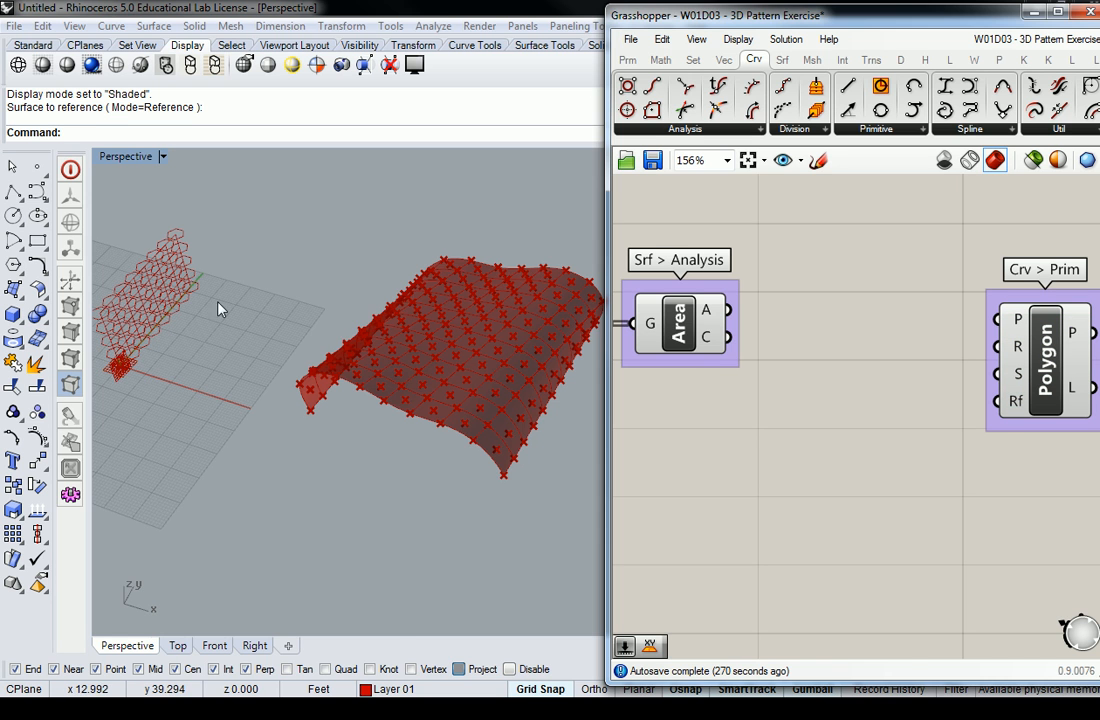
Widen the gap between the Area component and the new Polygon component.
shift+right_drag(200, 357, 343, 337)
scroll(338, 337, up, 8)
scroll(329, 335, down, 8)
right_drag(840, 284, 796, 335)
drag(995, 428, 1041, 424)
right_drag(884, 383, 922, 368)
scroll(925, 375, down, 4)
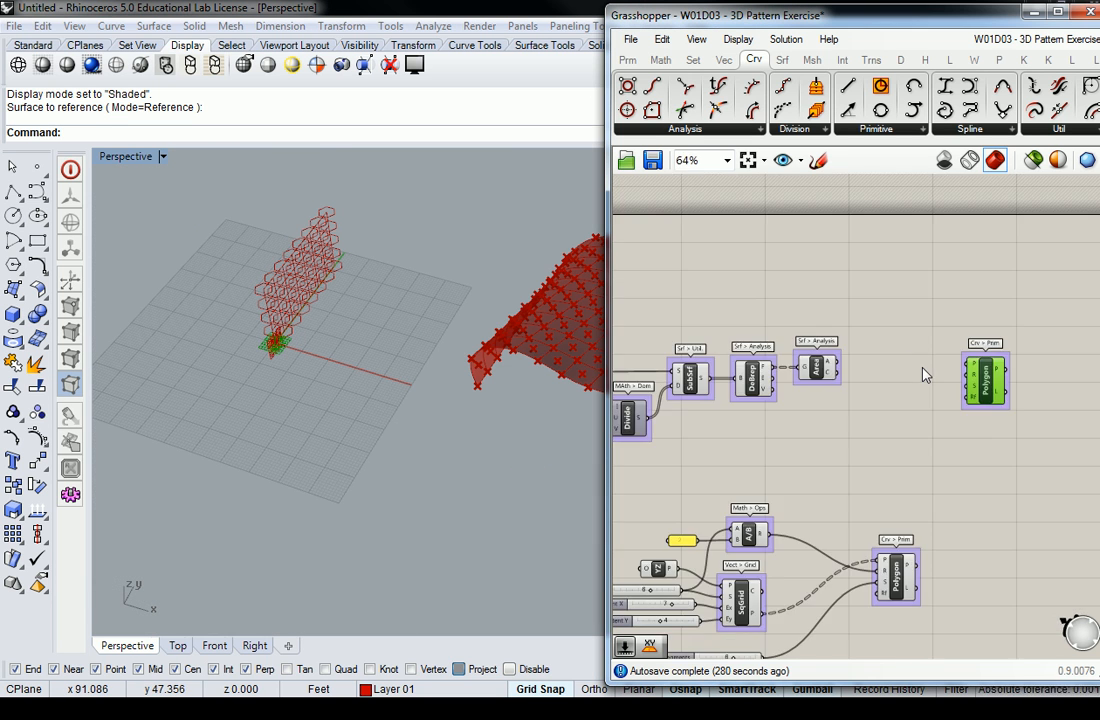
scroll(881, 387, up, 1)
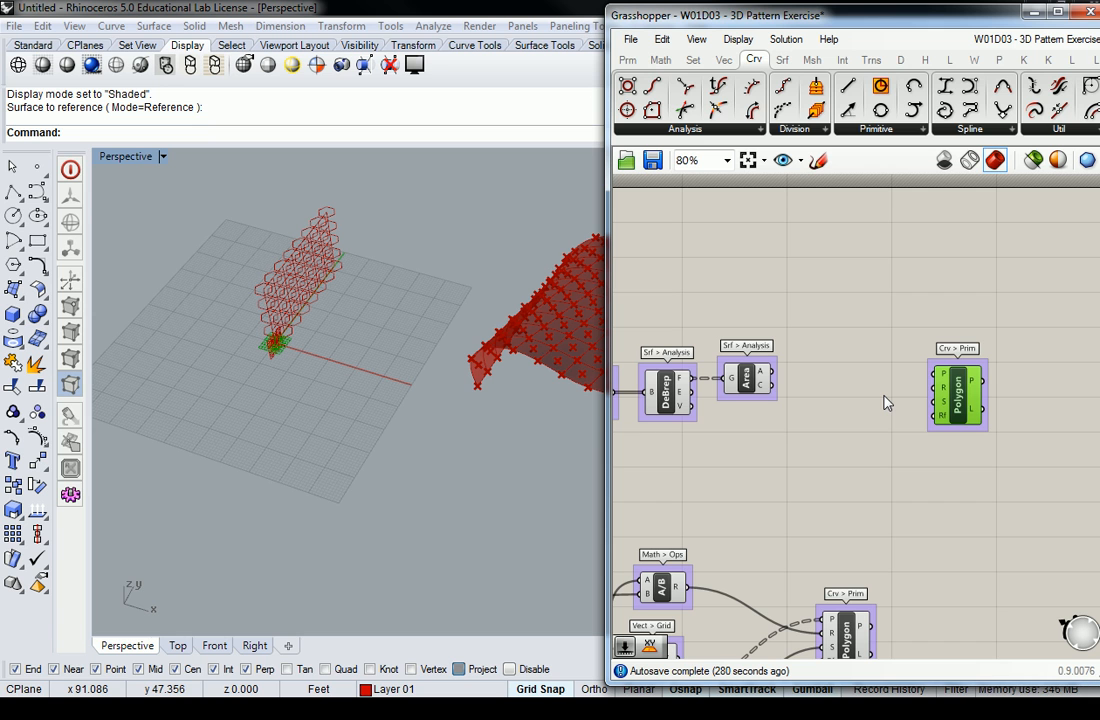
click(885, 402)
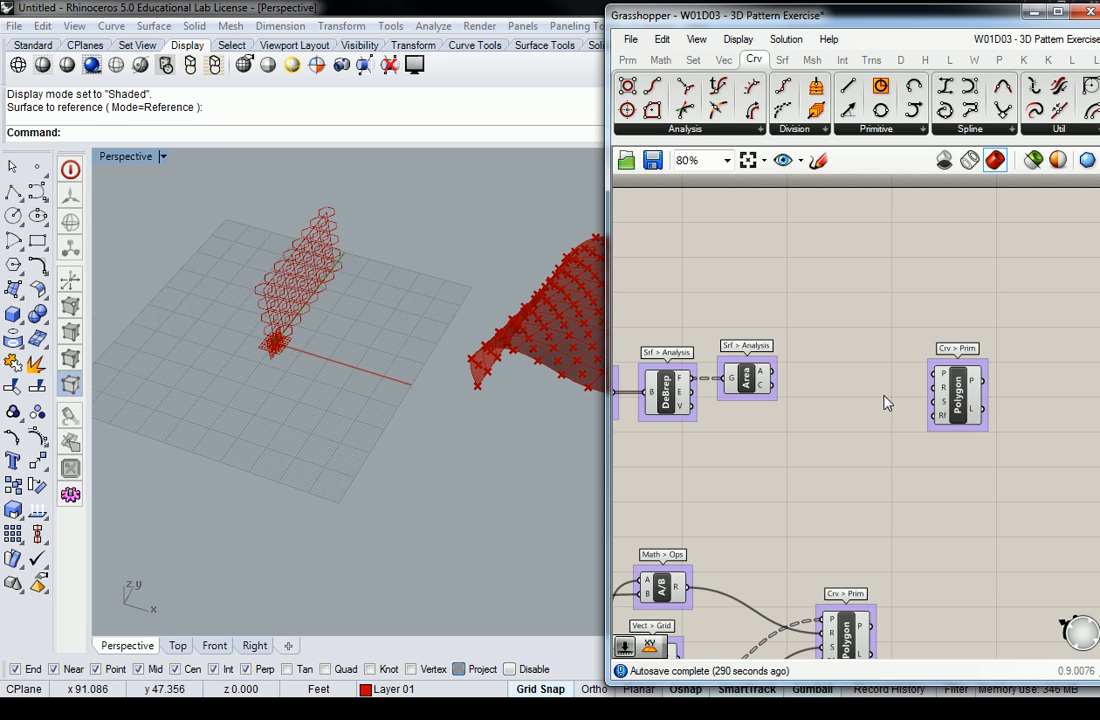
Add a Surface Closest Point component and an Evaluate Surface component above the gap between Area and the new Polygon component.
click(783, 60)
click(767, 130)
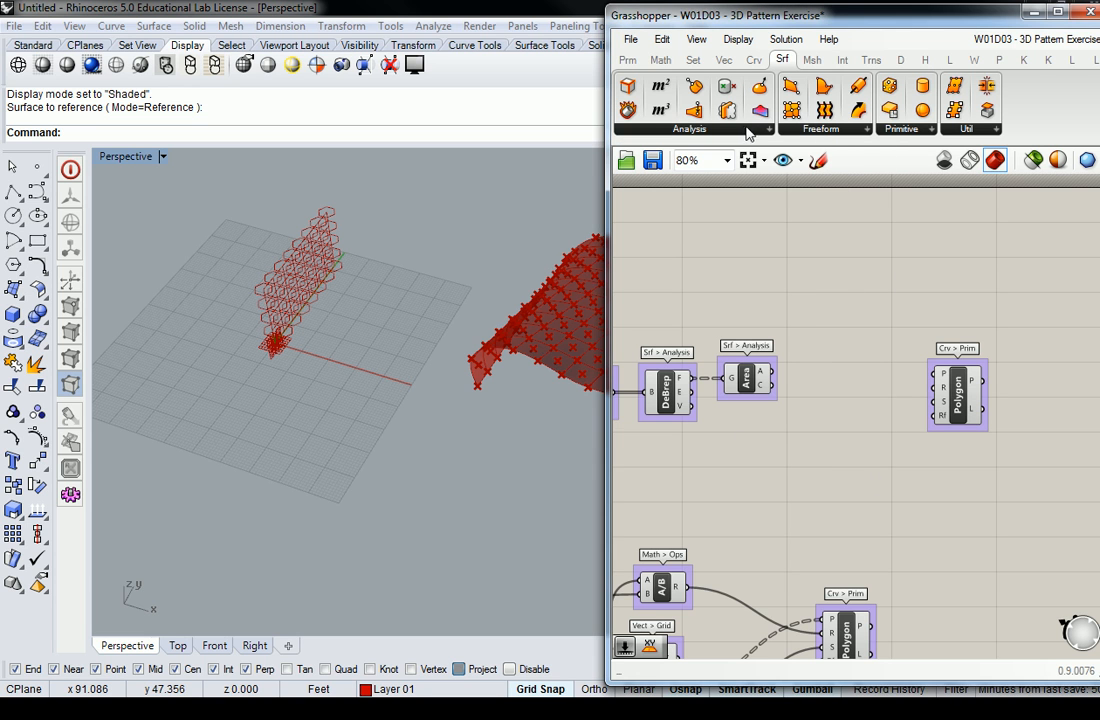
click(645, 128)
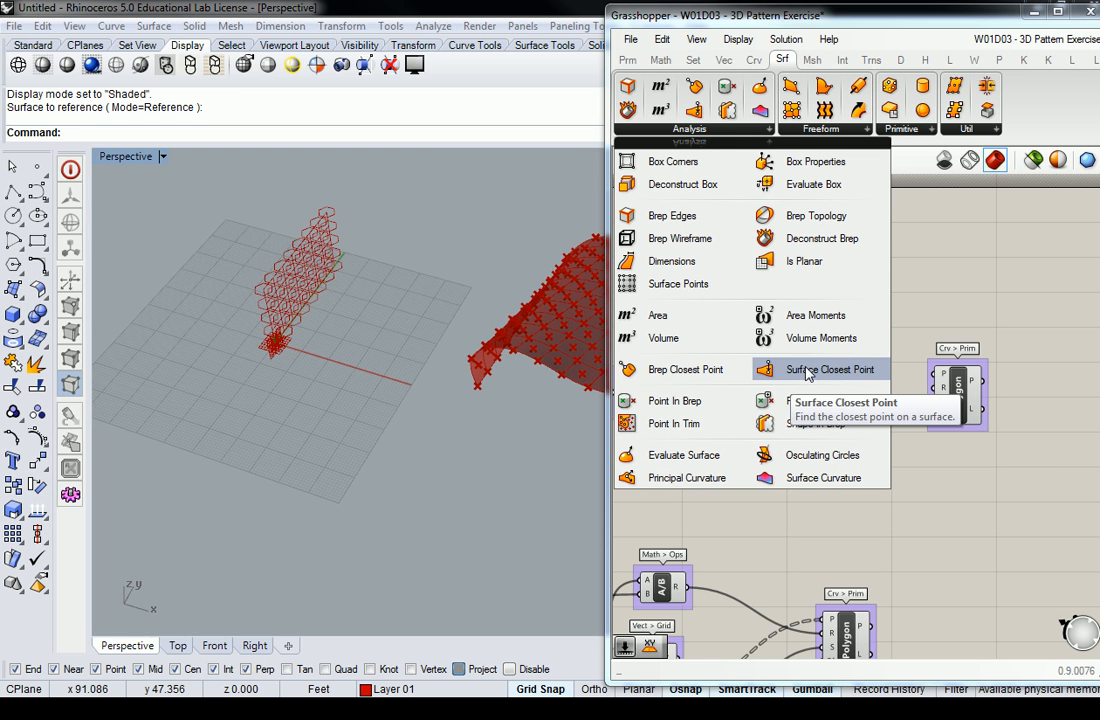
drag(822, 373, 830, 322)
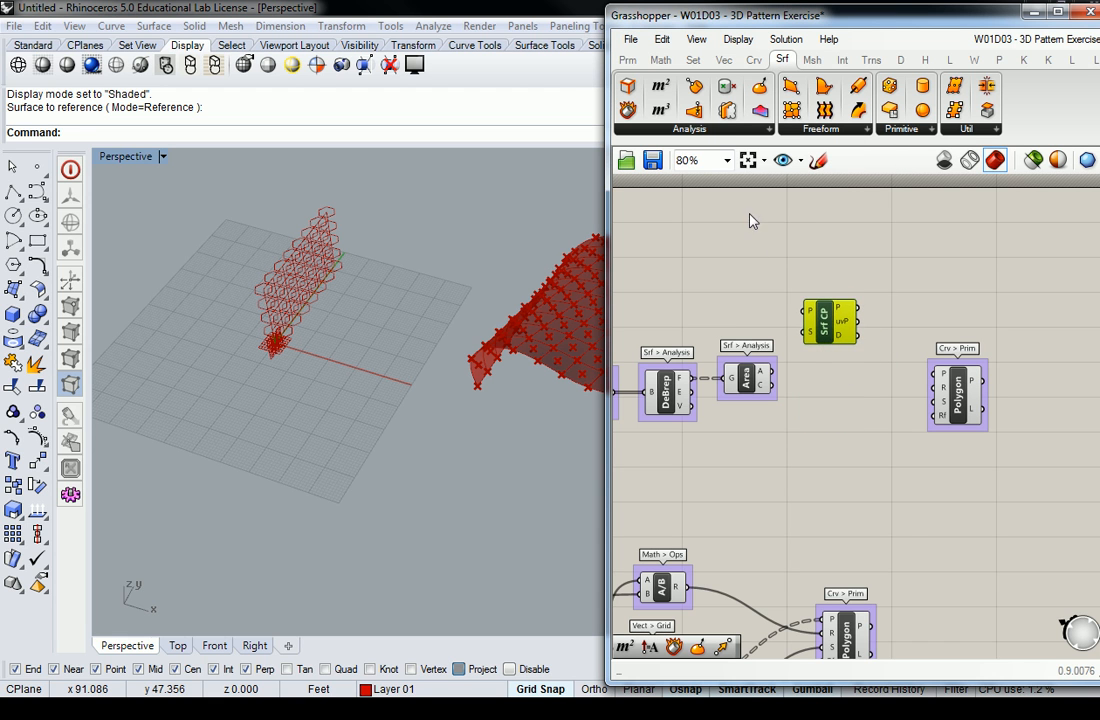
click(748, 129)
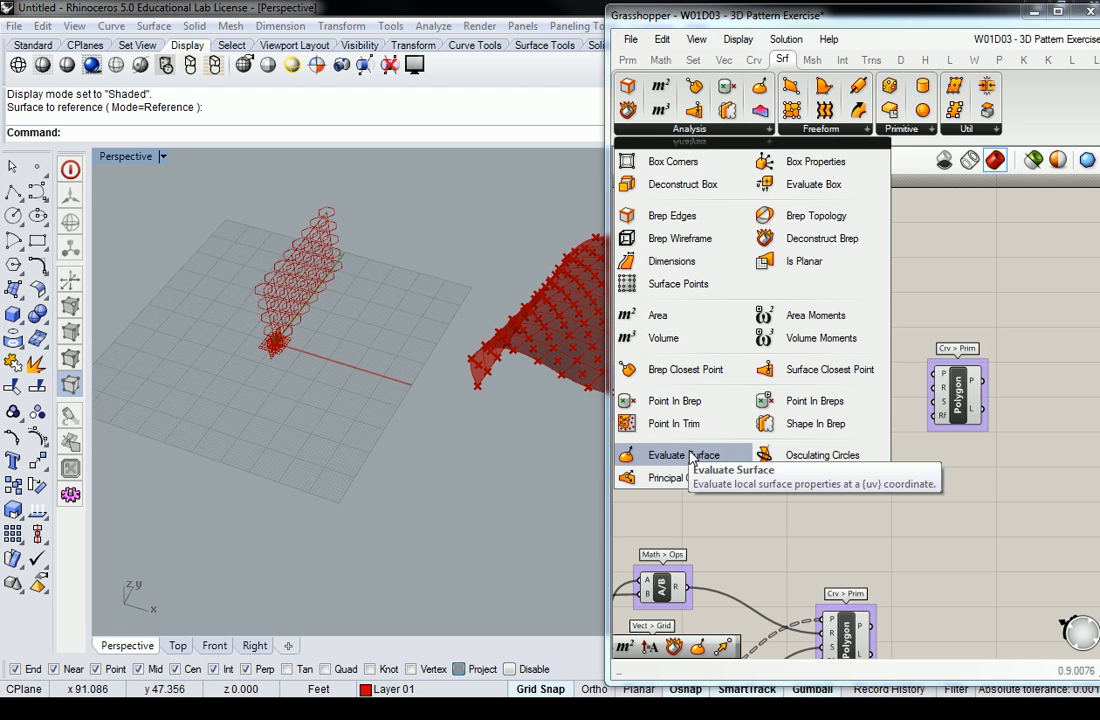
drag(690, 458, 791, 255)
scroll(882, 308, up, 2)
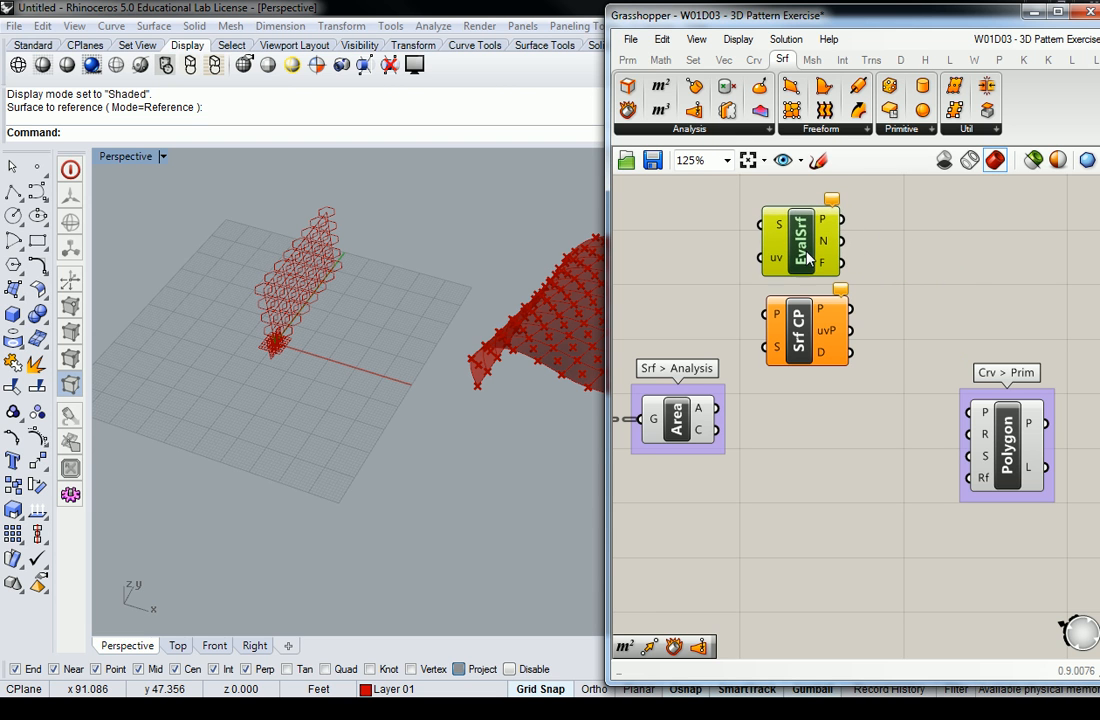
Connect DeBrep's faces output to the surface inputs of both Evaluate Surface and Surface Closest Point.
scroll(876, 186, up, 3)
scroll(817, 309, down, 2)
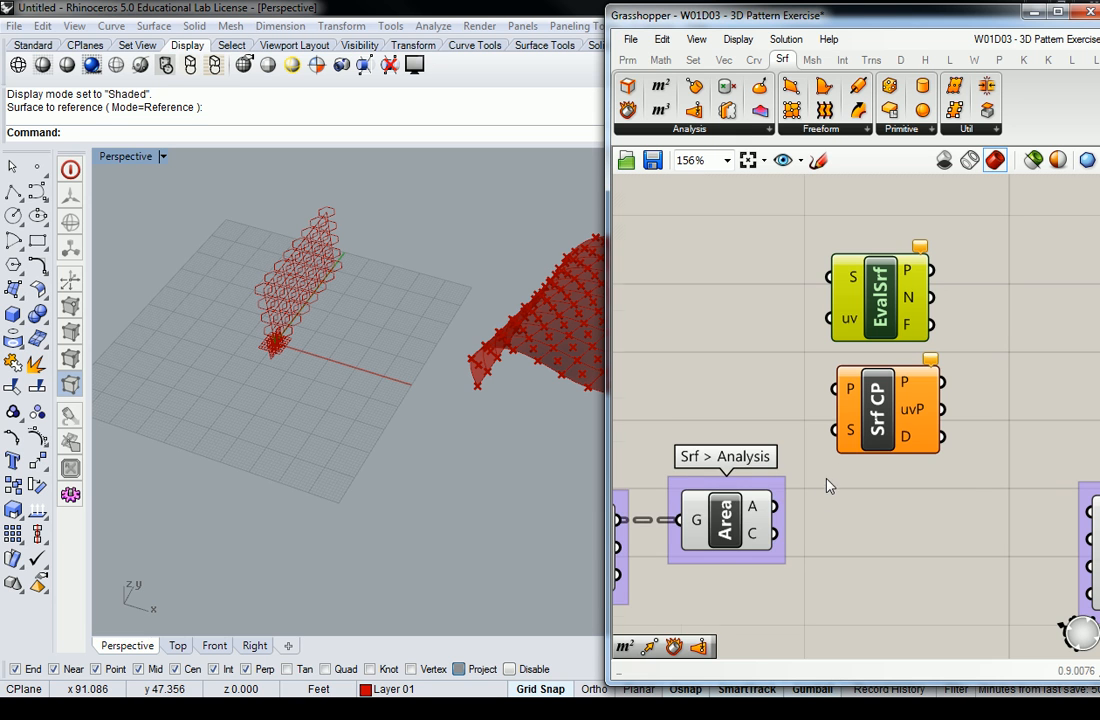
scroll(820, 498, down, 3)
drag(755, 506, 928, 331)
click(928, 458)
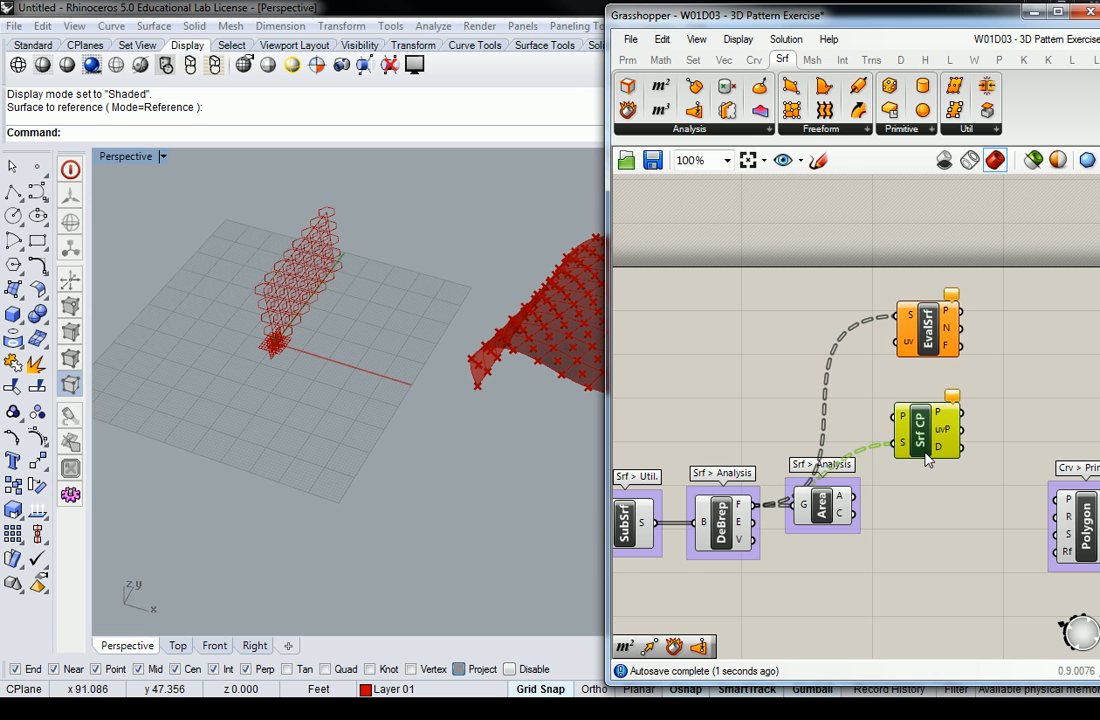
click(792, 390)
scroll(905, 345, up, 2)
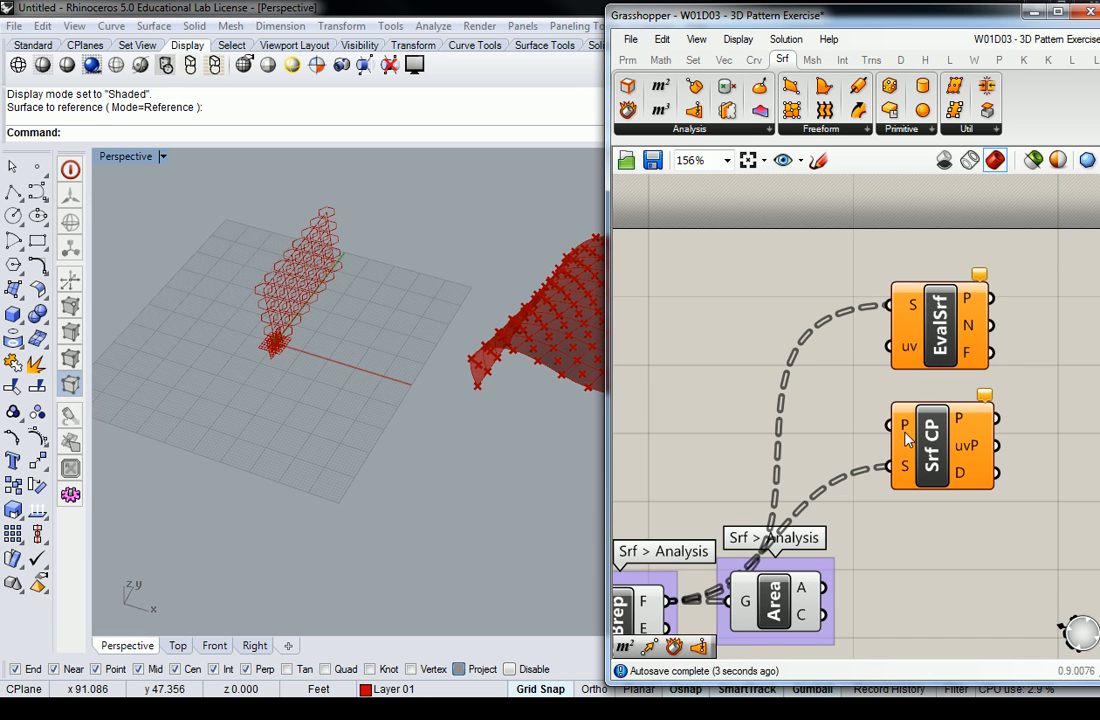
Connect Area's centroid output to the point input of Surface Closest Point.
mouse_move(907, 440)
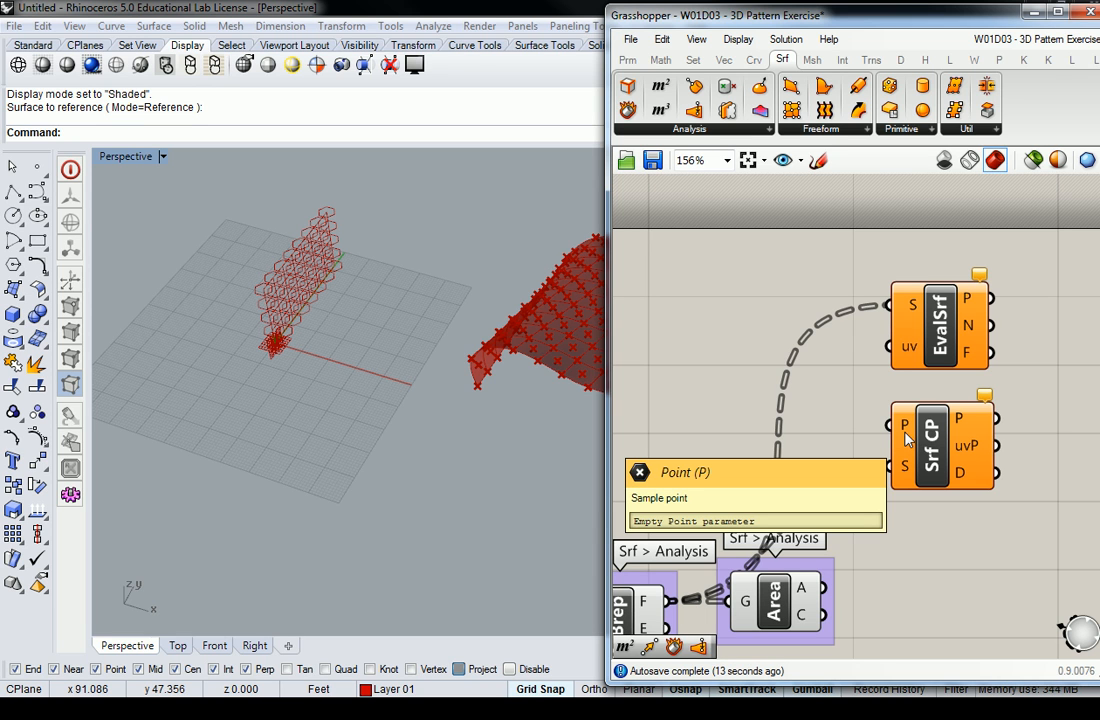
right_drag(899, 573, 901, 488)
drag(783, 520, 905, 340)
right_drag(905, 340, 810, 363)
middle_click(820, 366)
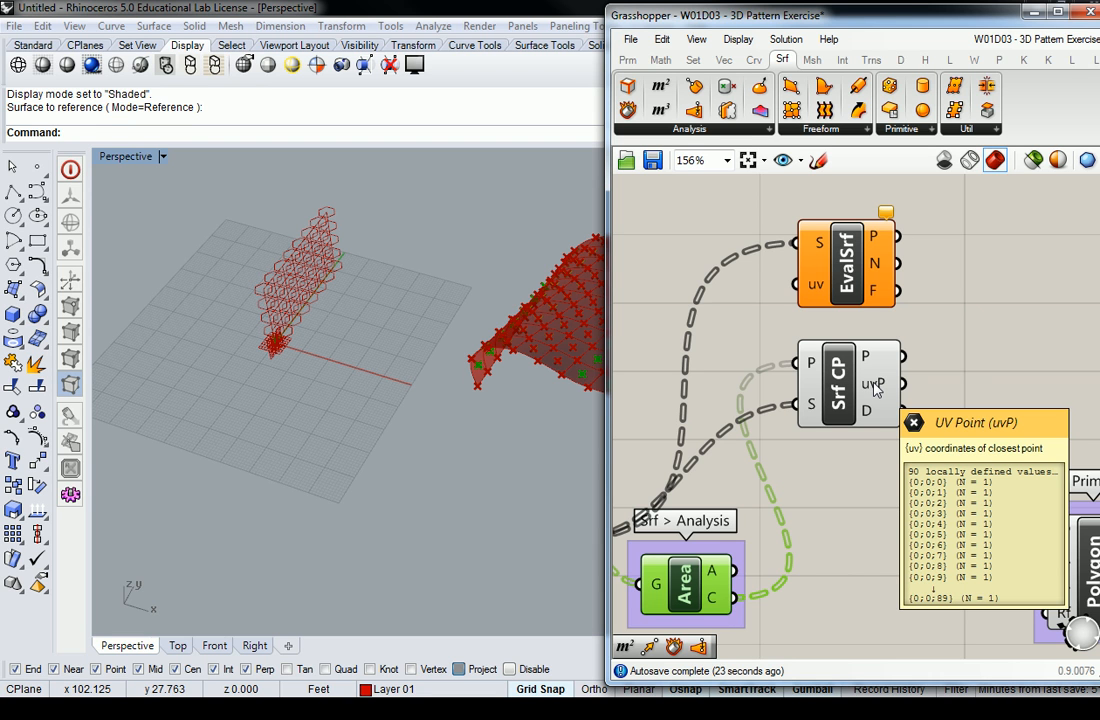
Connect Surface Closest Point's uvP output to Evaluate Surface's uv input and rearrange the surrounding components to tidy the wiring.
drag(868, 295, 903, 283)
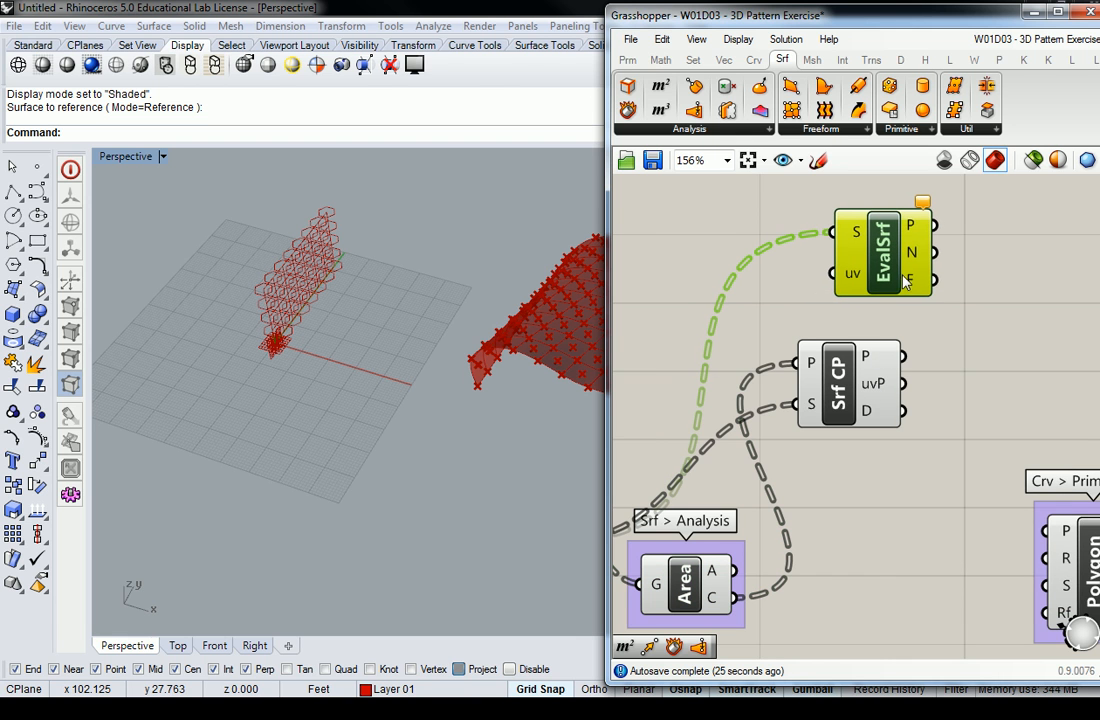
drag(909, 384, 1025, 307)
drag(831, 392, 868, 489)
right_drag(698, 583, 794, 477)
drag(795, 482, 785, 562)
drag(973, 393, 950, 440)
right_drag(820, 357, 725, 390)
drag(1029, 218, 991, 325)
Group the Evaluate Surface and Surface Closest Point components and label the group "Srf > Analysis".
drag(984, 206, 832, 513)
key(ctrl+g)
click(762, 232)
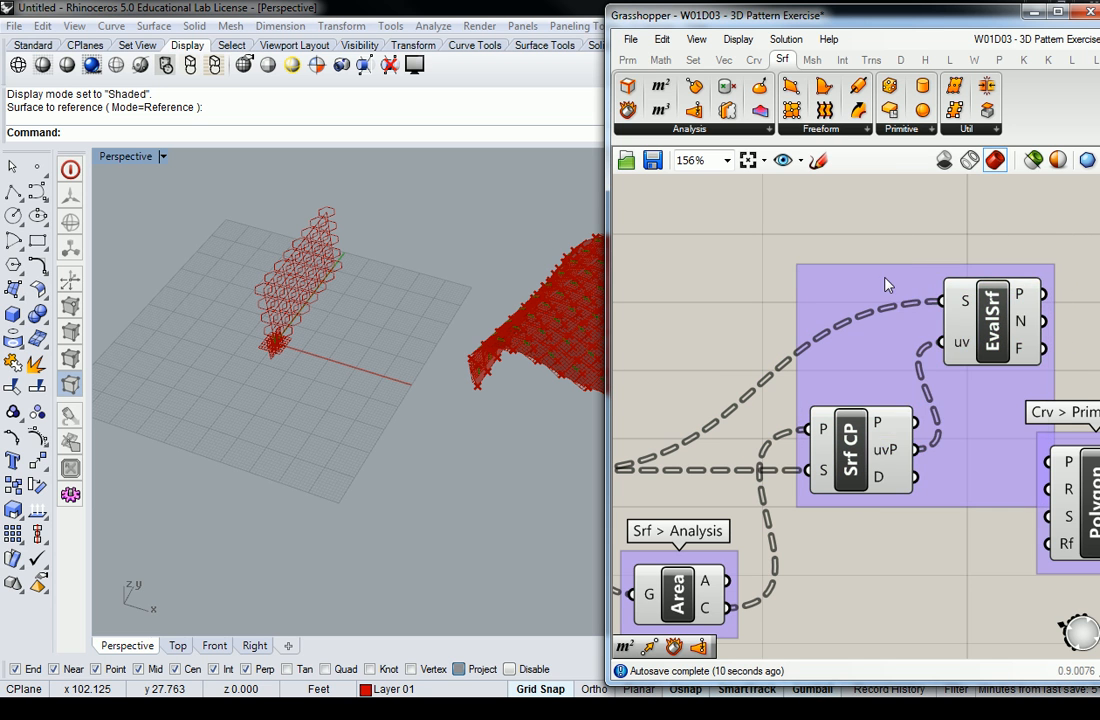
right_click(908, 281)
text(Srf > Anla)
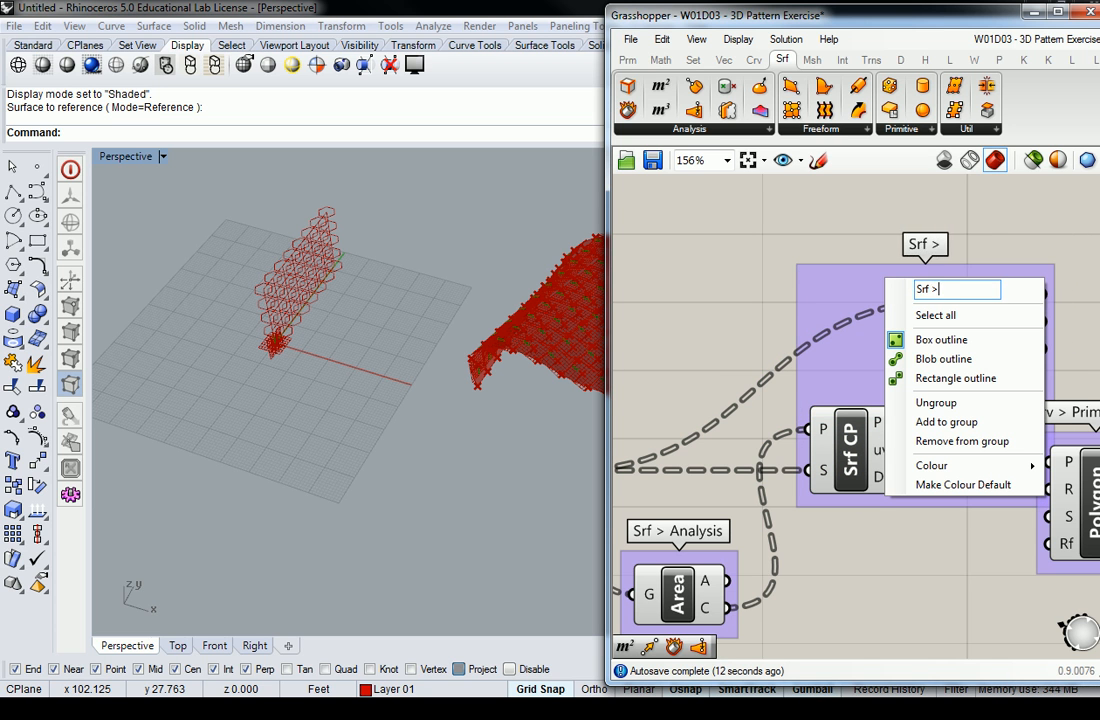
key(BackSpace)
key(BackSpace)
text(alysis)
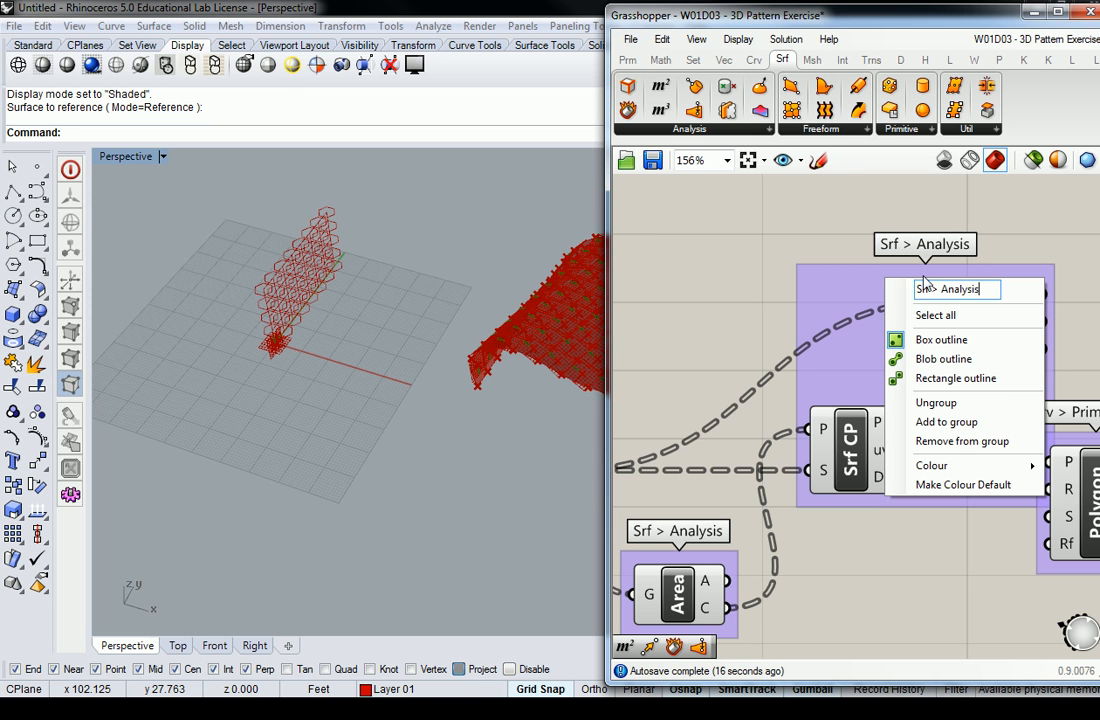
click(868, 313)
Move the new Polygon component farther from the Evaluate Surface group.
scroll(868, 314, down, 2)
drag(960, 425, 1042, 436)
click(945, 482)
Examine the Evaluate Surface normals and frames on the curved panels, along with the component's Frame and Point outputs.
shift+right_drag(506, 315, 381, 363)
scroll(440, 362, up, 6)
right_drag(505, 366, 447, 400)
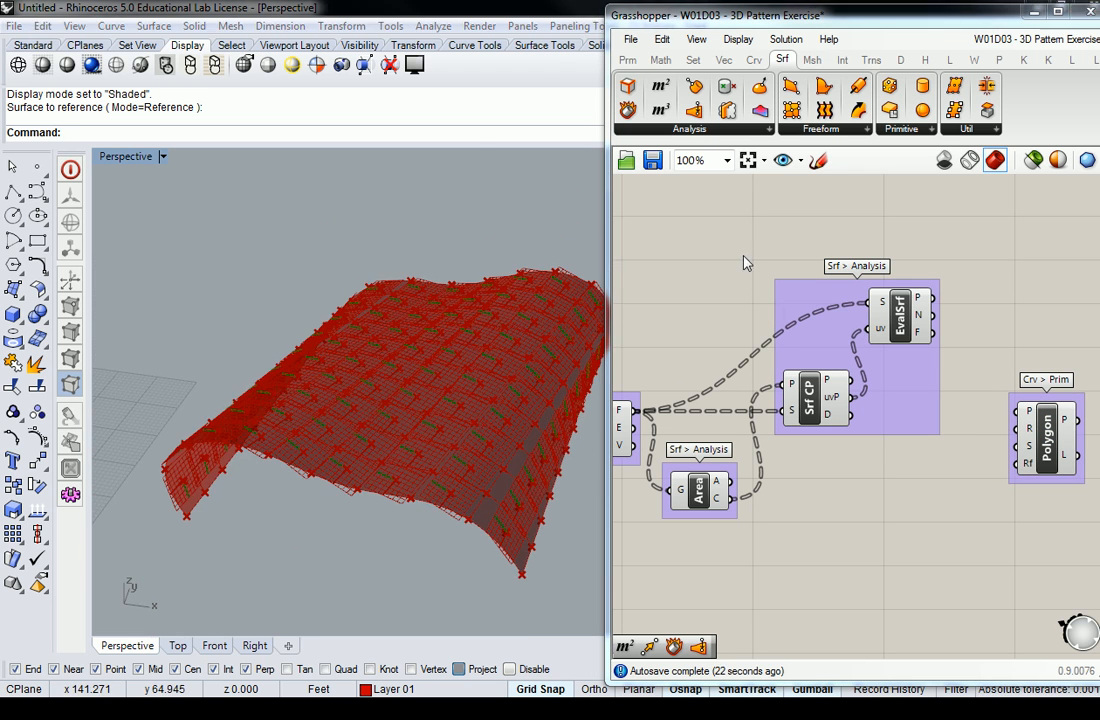
click(908, 326)
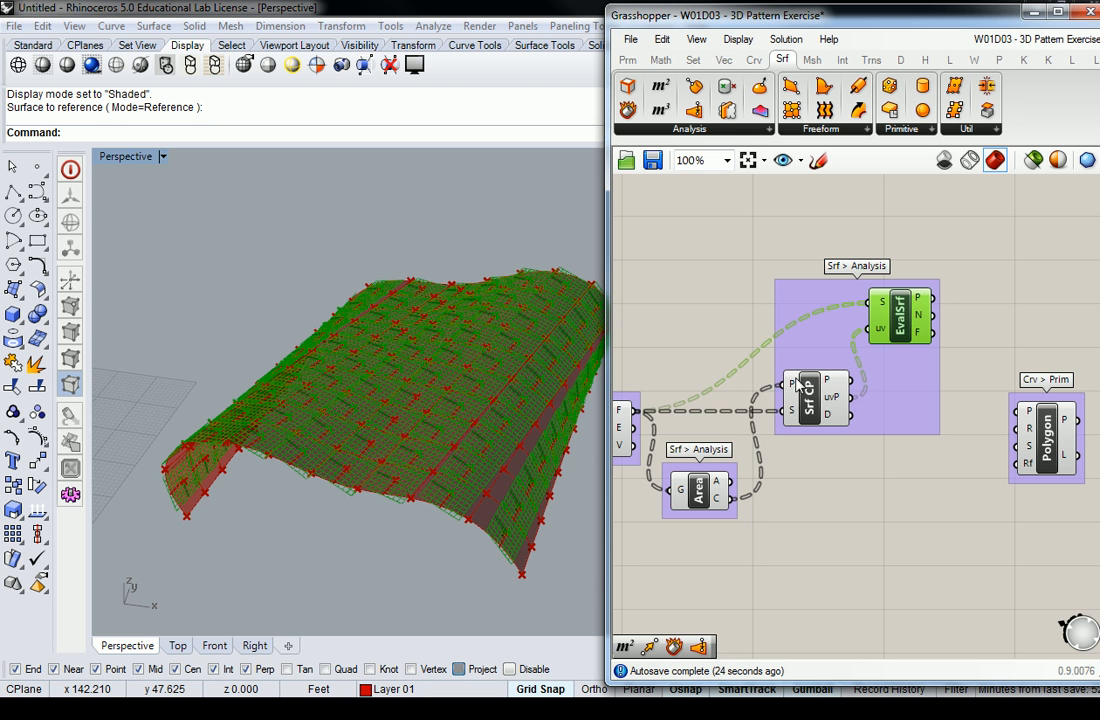
right_drag(480, 380, 395, 535)
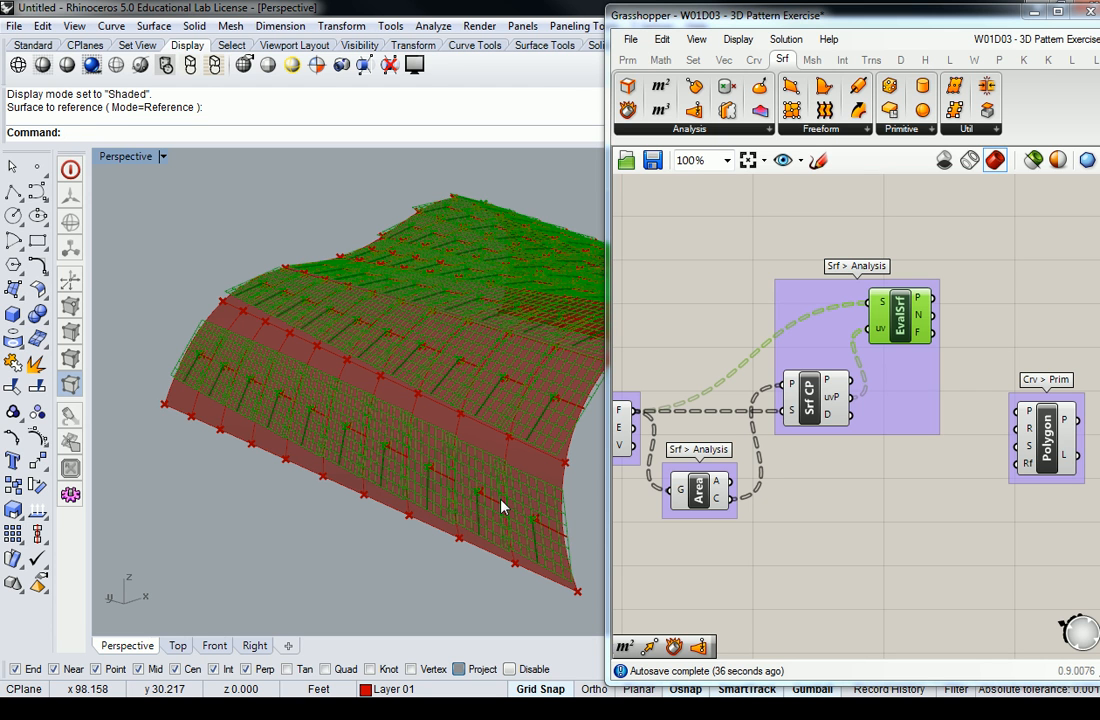
click(998, 343)
right_drag(998, 343, 901, 326)
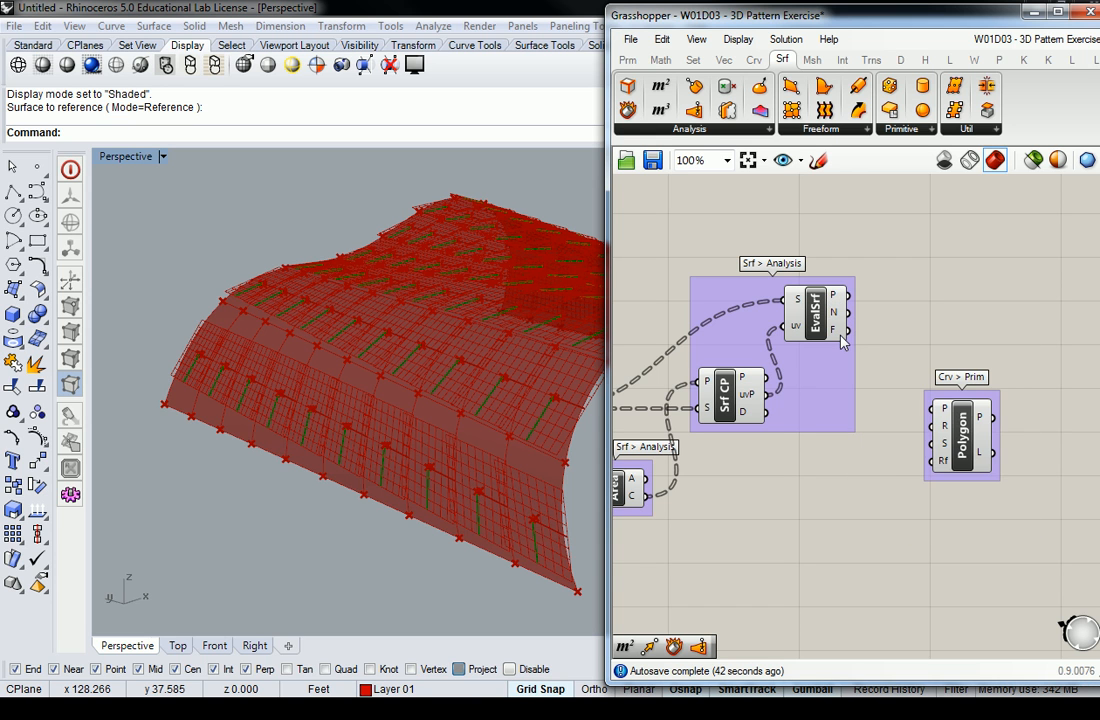
mouse_move(840, 335)
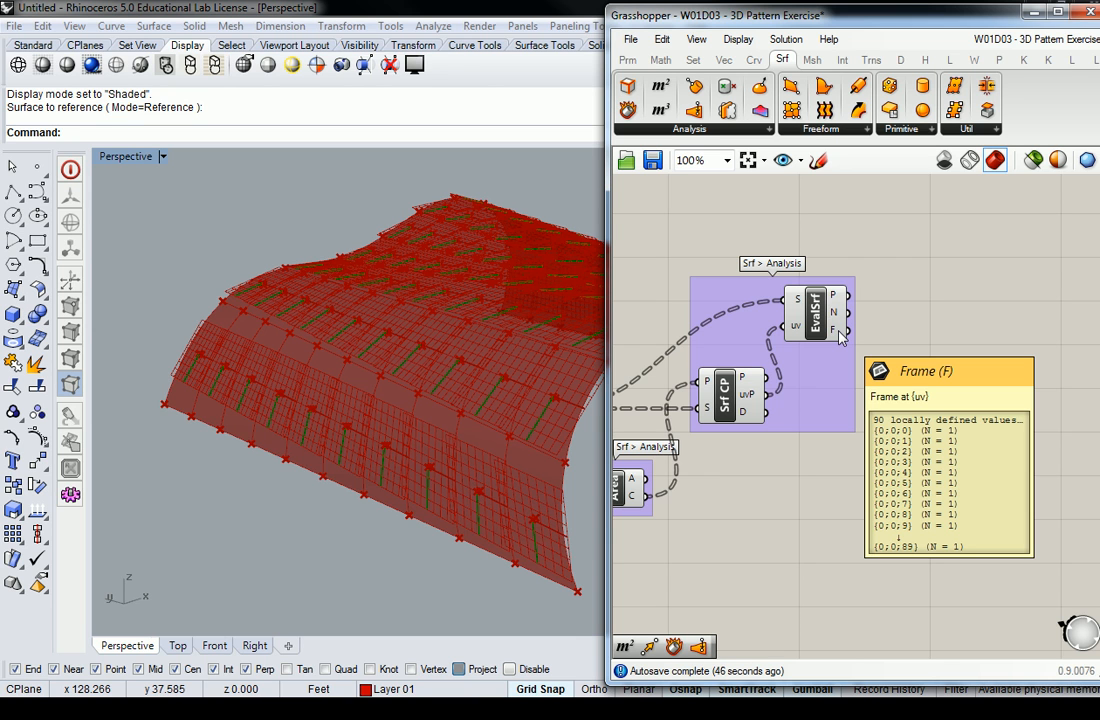
mouse_move(840, 300)
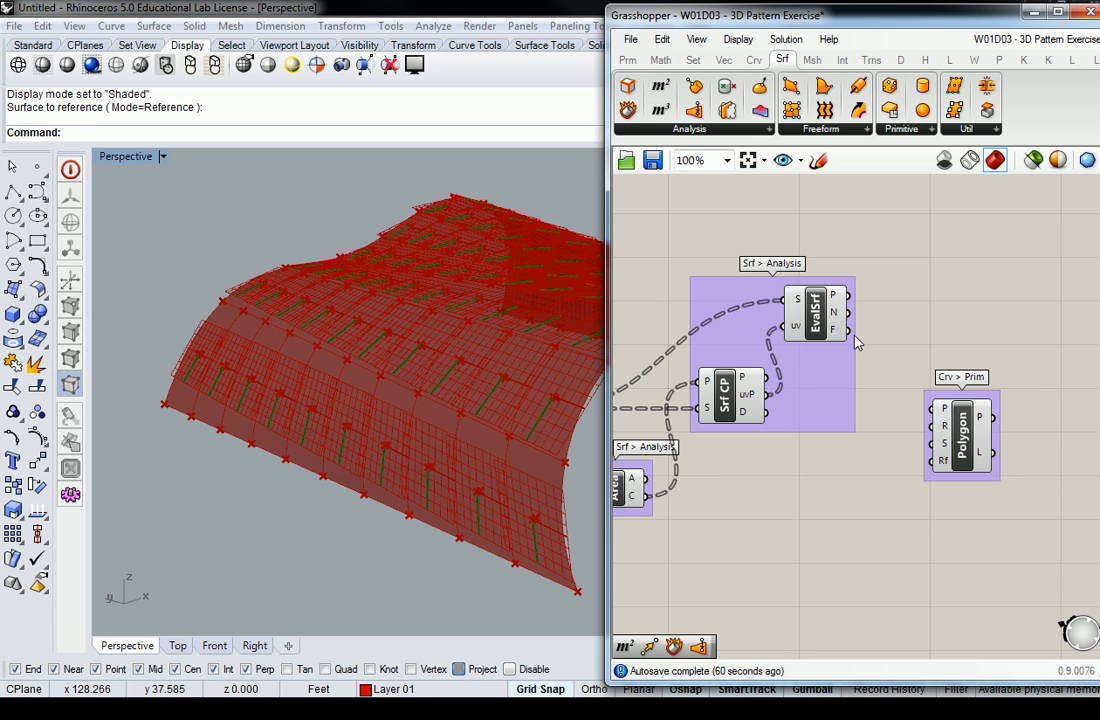
Connect Evaluate Surface's Frame output to the new Polygon component's plane input and inspect the polygons on the surface.
drag(846, 330, 933, 410)
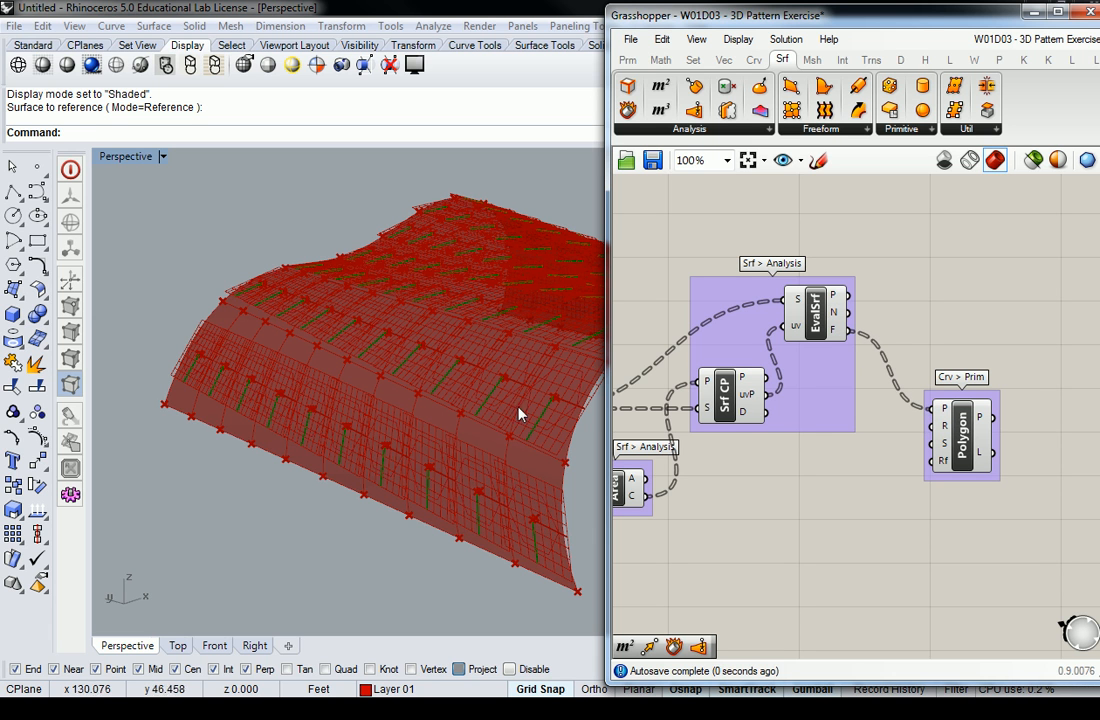
right_drag(513, 449, 470, 420)
click(963, 430)
right_drag(405, 292, 398, 472)
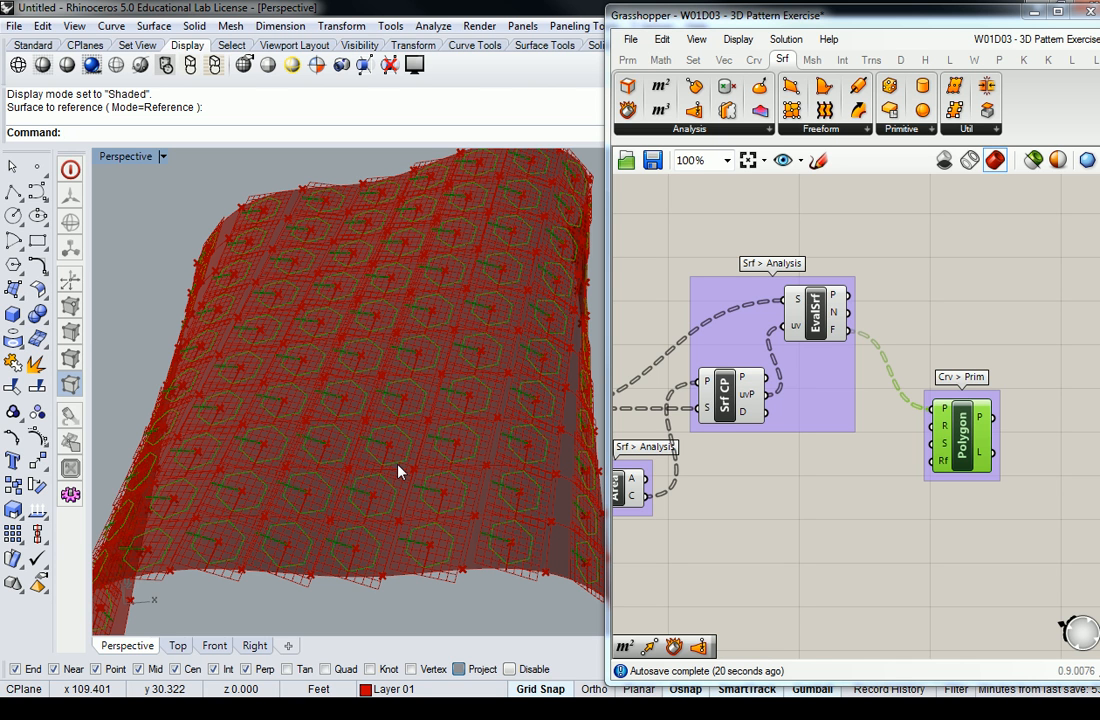
Widen the Grasshopper window over the Rhino viewport and frame both the definition and the patterned surface.
scroll(393, 435, down, 3)
scroll(827, 459, down, 3)
scroll(745, 462, up, 2)
right_drag(745, 462, 893, 418)
scroll(805, 394, down, 2)
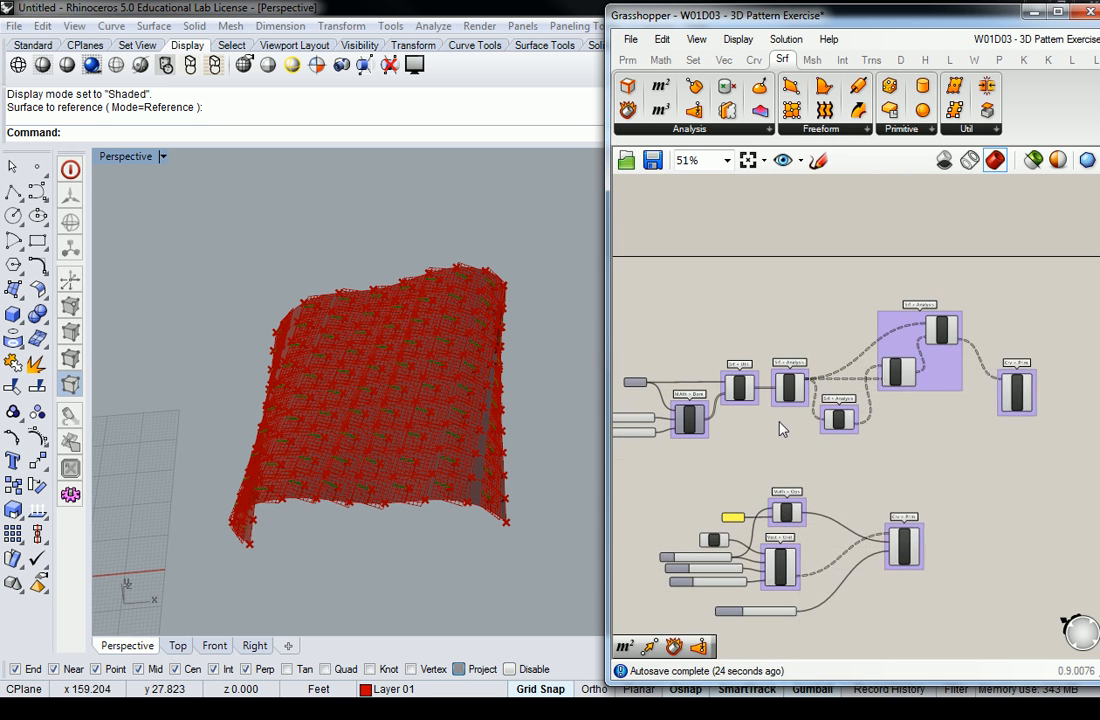
scroll(790, 424, up, 1)
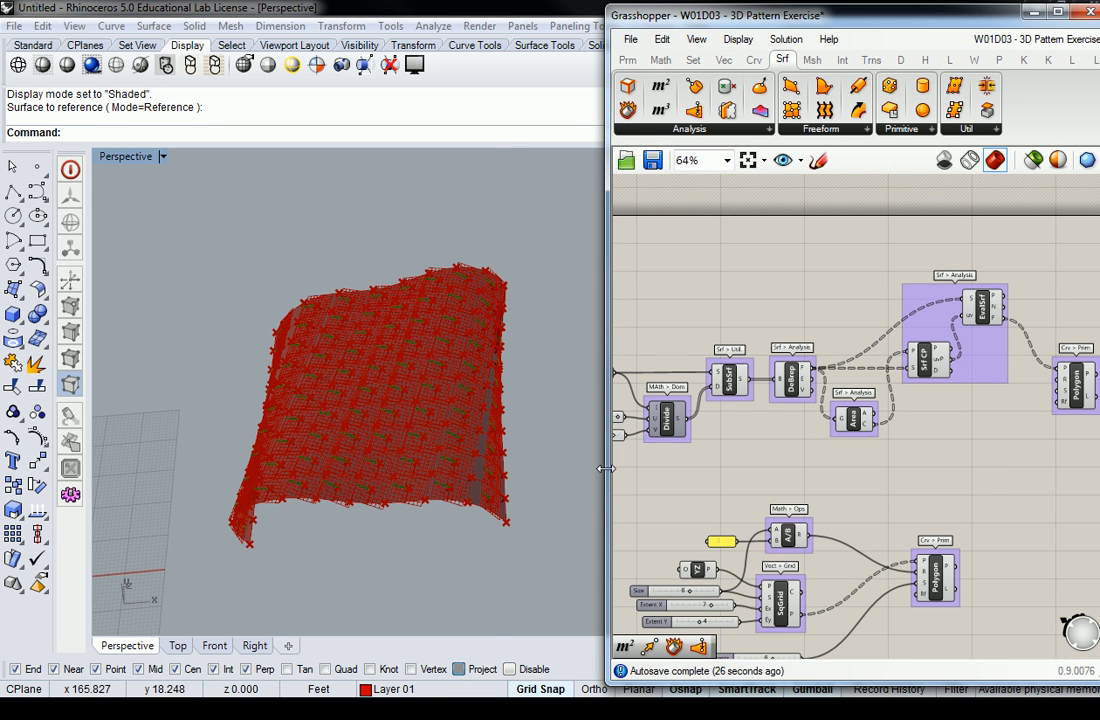
drag(607, 467, 445, 469)
right_drag(618, 467, 743, 446)
right_drag(340, 338, 400, 350)
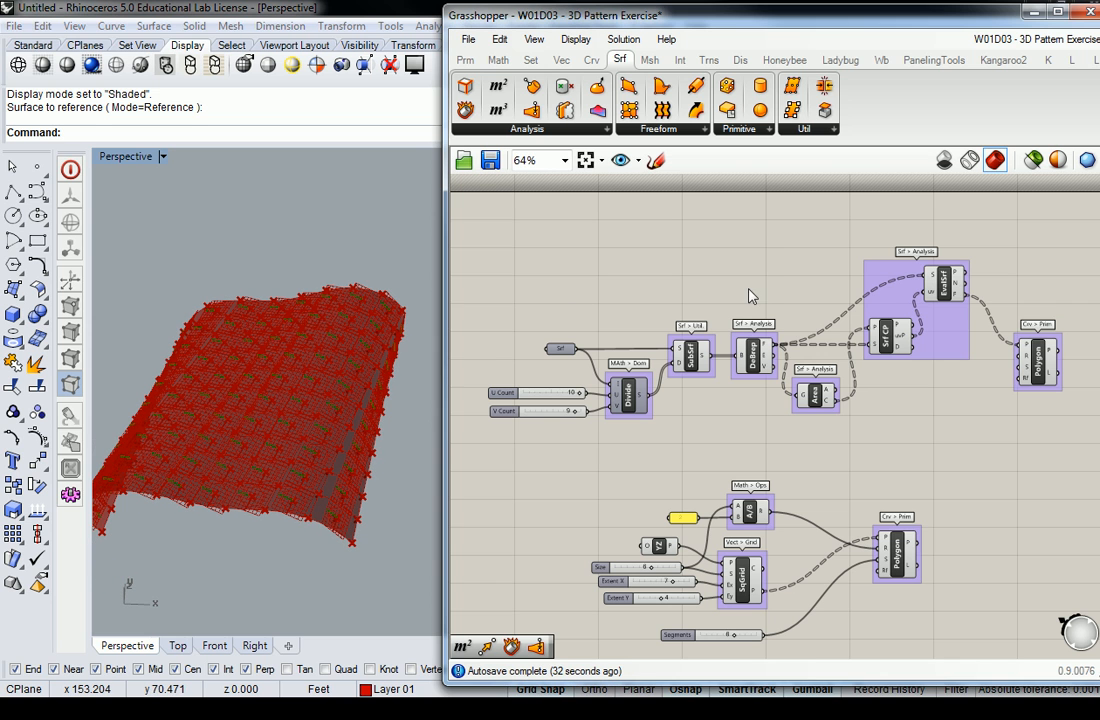
Reapply the Shaded display mode to the Perspective viewport and select the new Polygon component to highlight its polygons.
scroll(765, 292, up, 2)
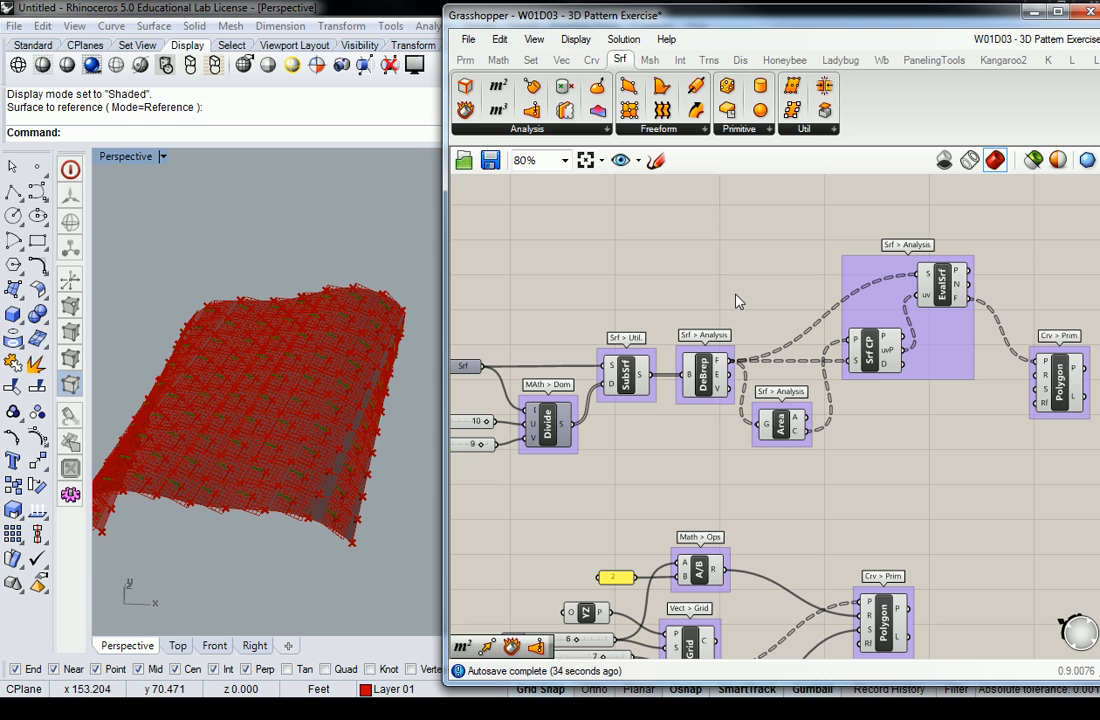
right_click(329, 219)
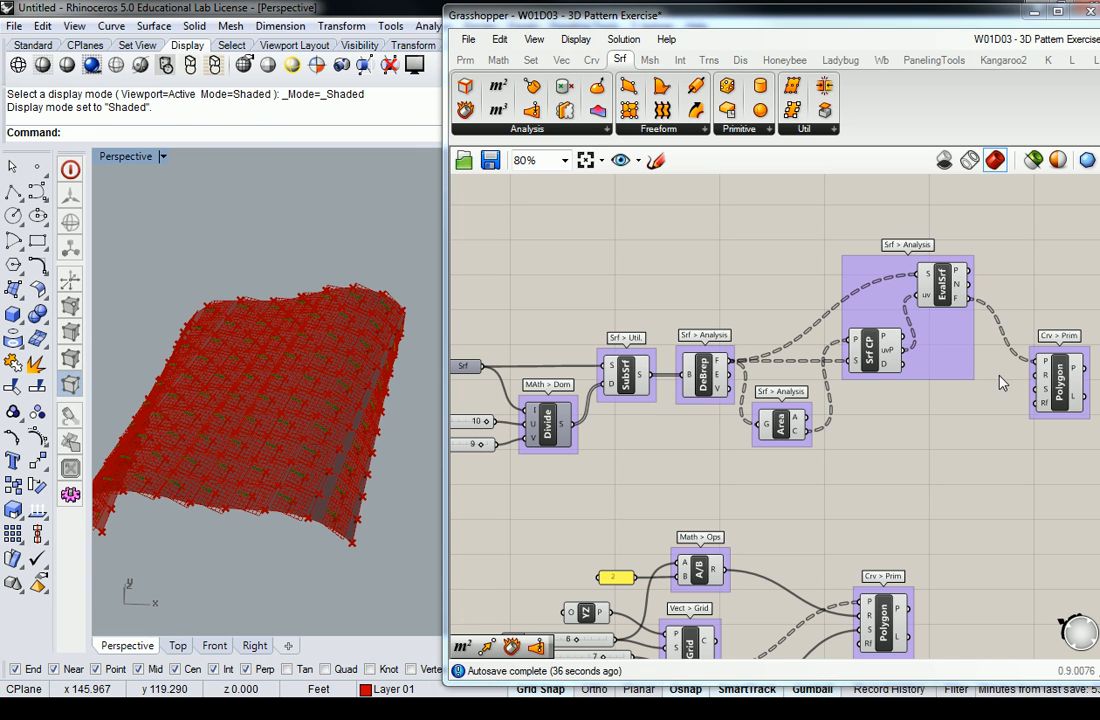
click(1053, 380)
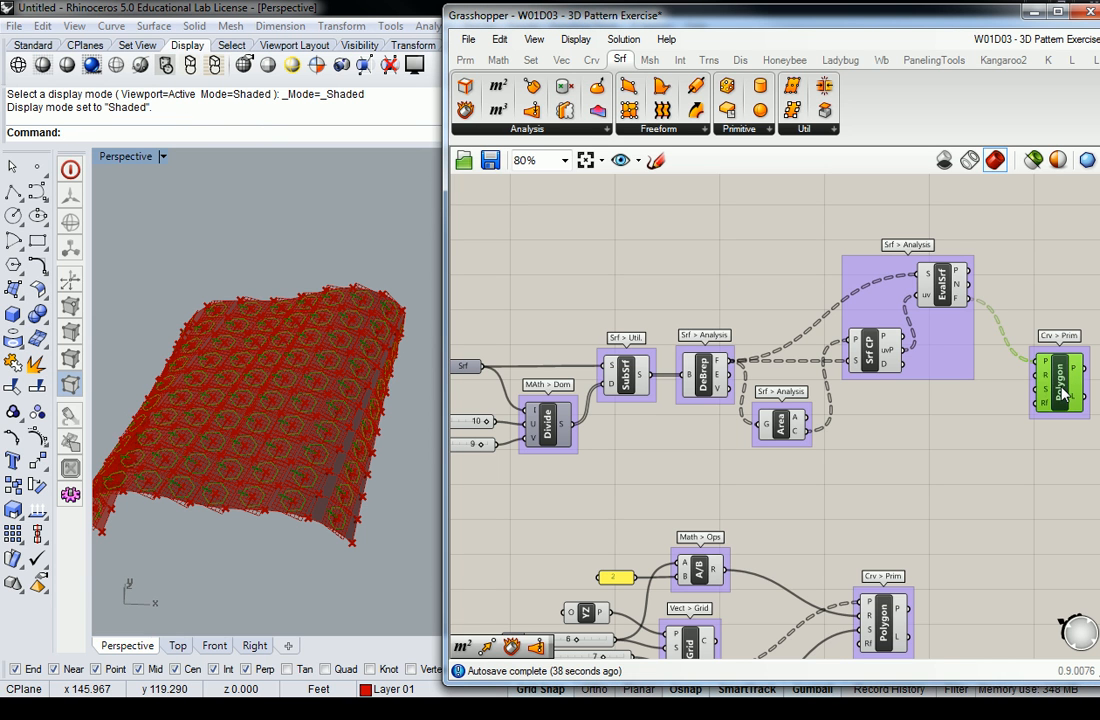